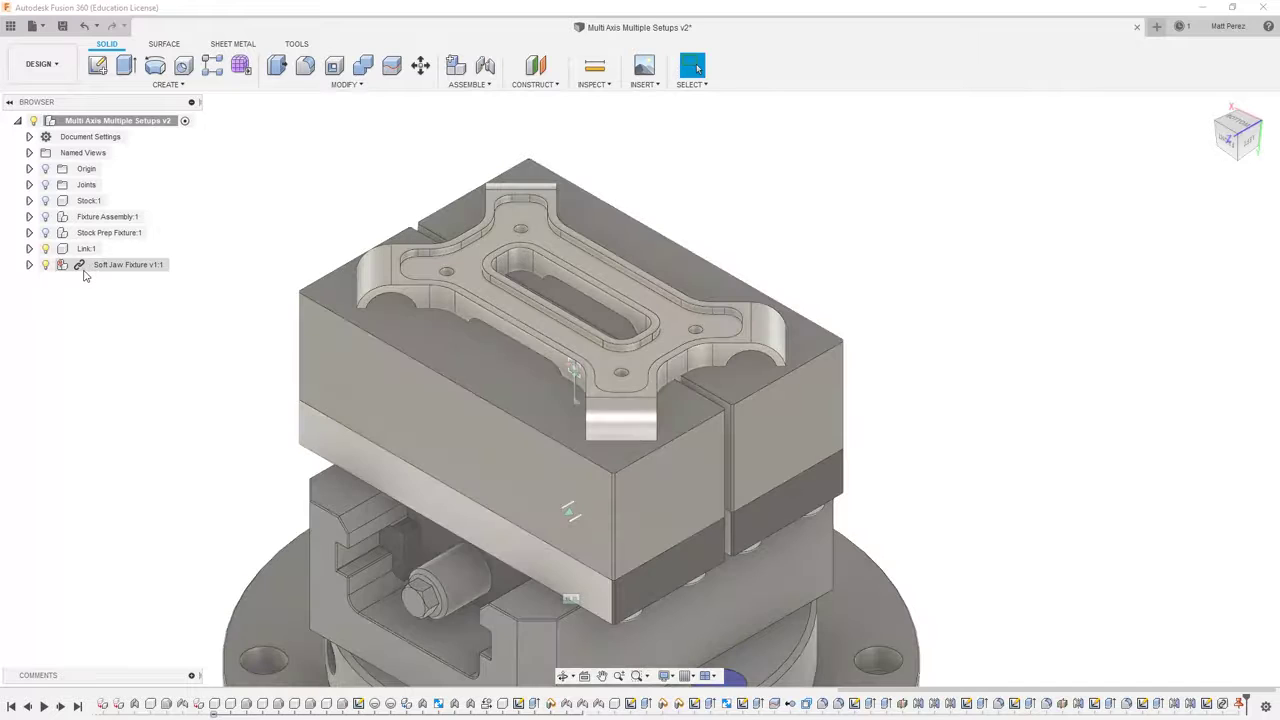
Revert the dragged vise fixture, then expand Soft Jaw Fixture v1:1 and 49250 Soft Jaws.
drag(371, 437, 610, 420)
click(764, 66)
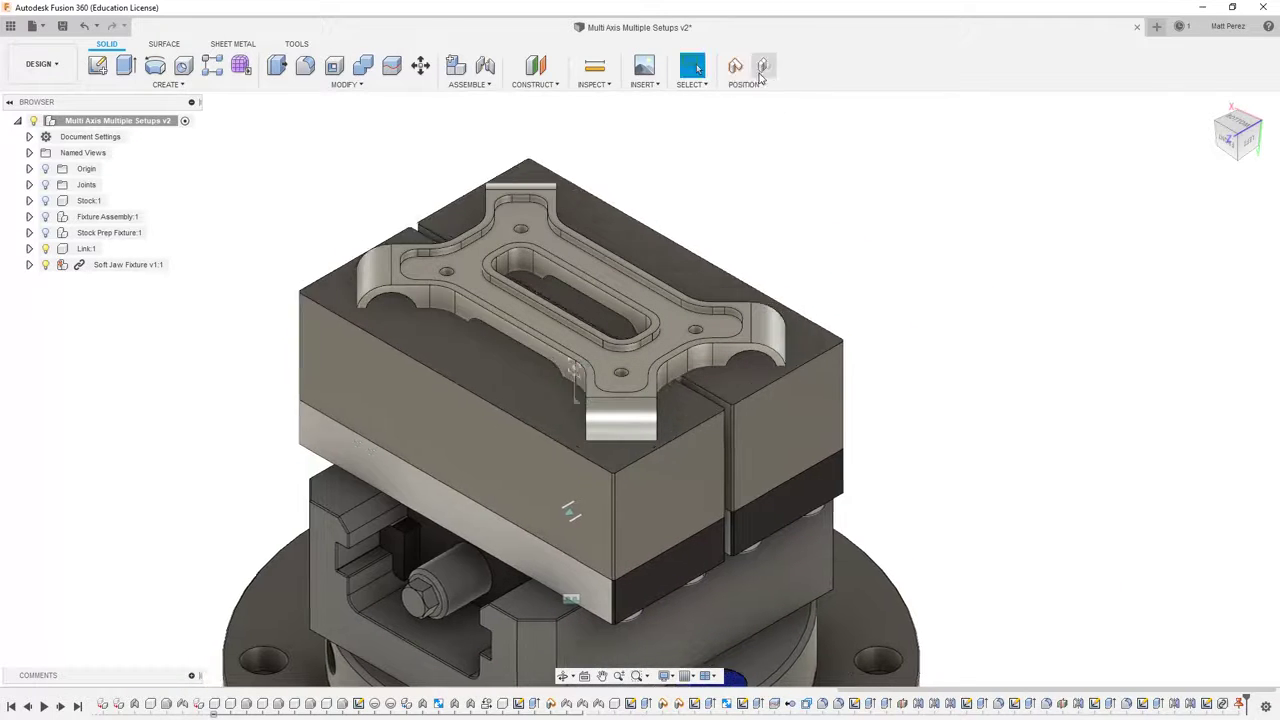
click(29, 264)
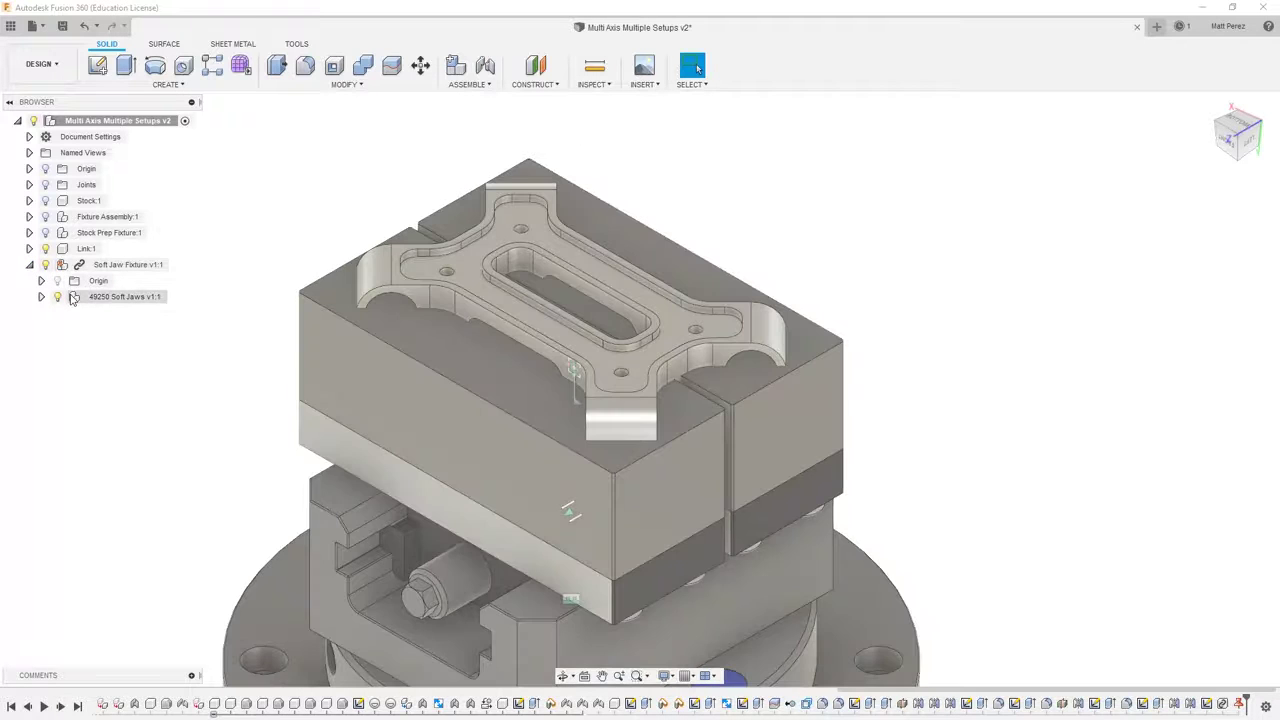
click(40, 297)
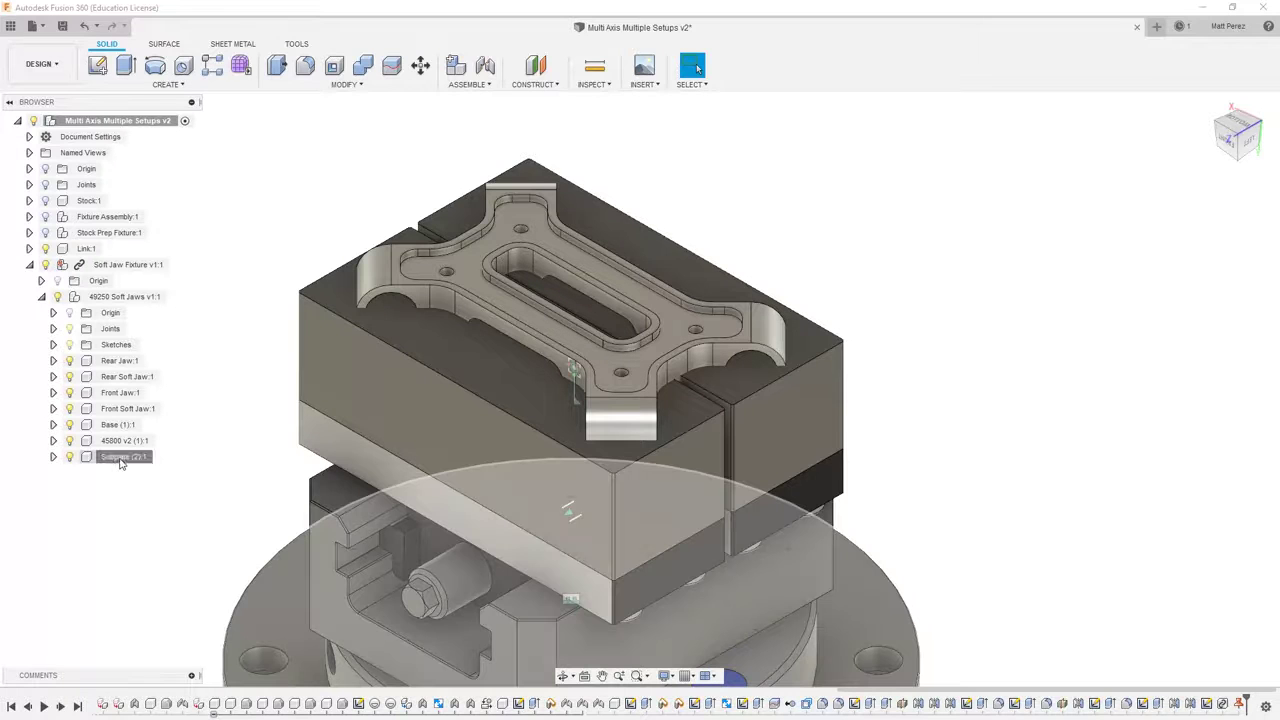
click(120, 458)
Ground Subplate (2):1, fit the whole assembly to the view, and collapse Soft Jaw Fixture.
right_click(120, 458)
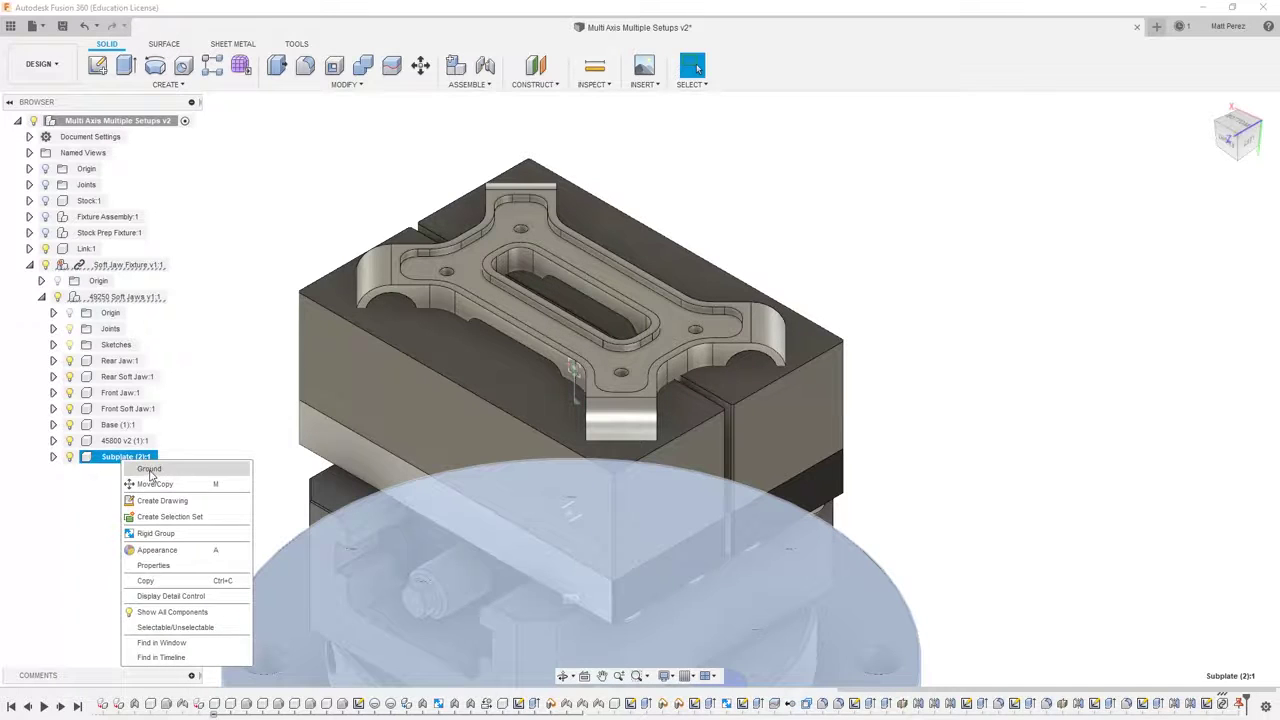
click(150, 468)
key(F6)
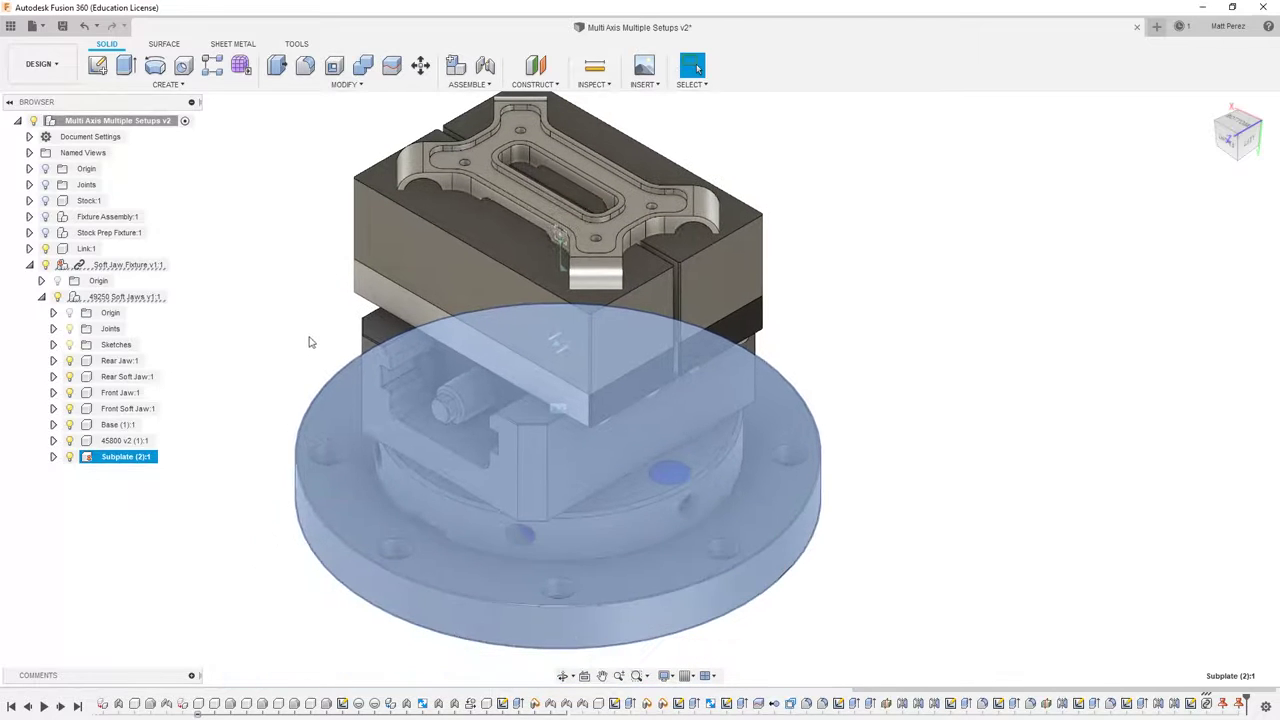
click(310, 340)
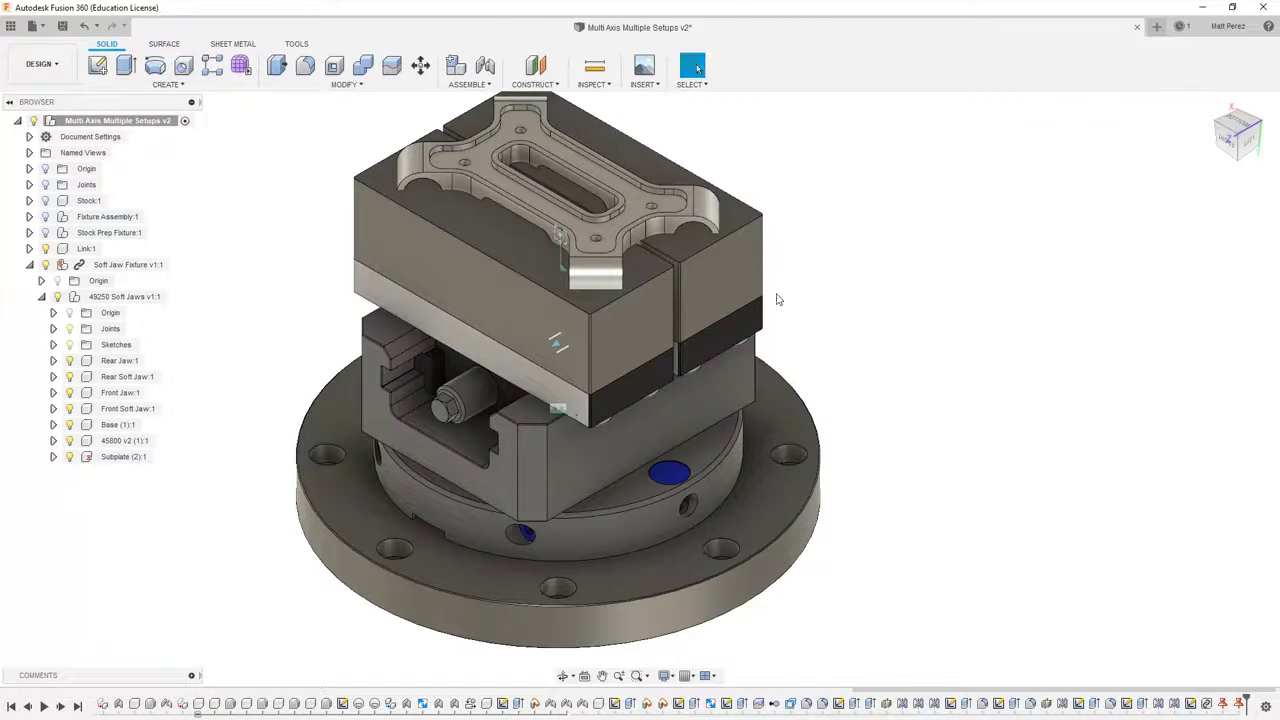
click(30, 265)
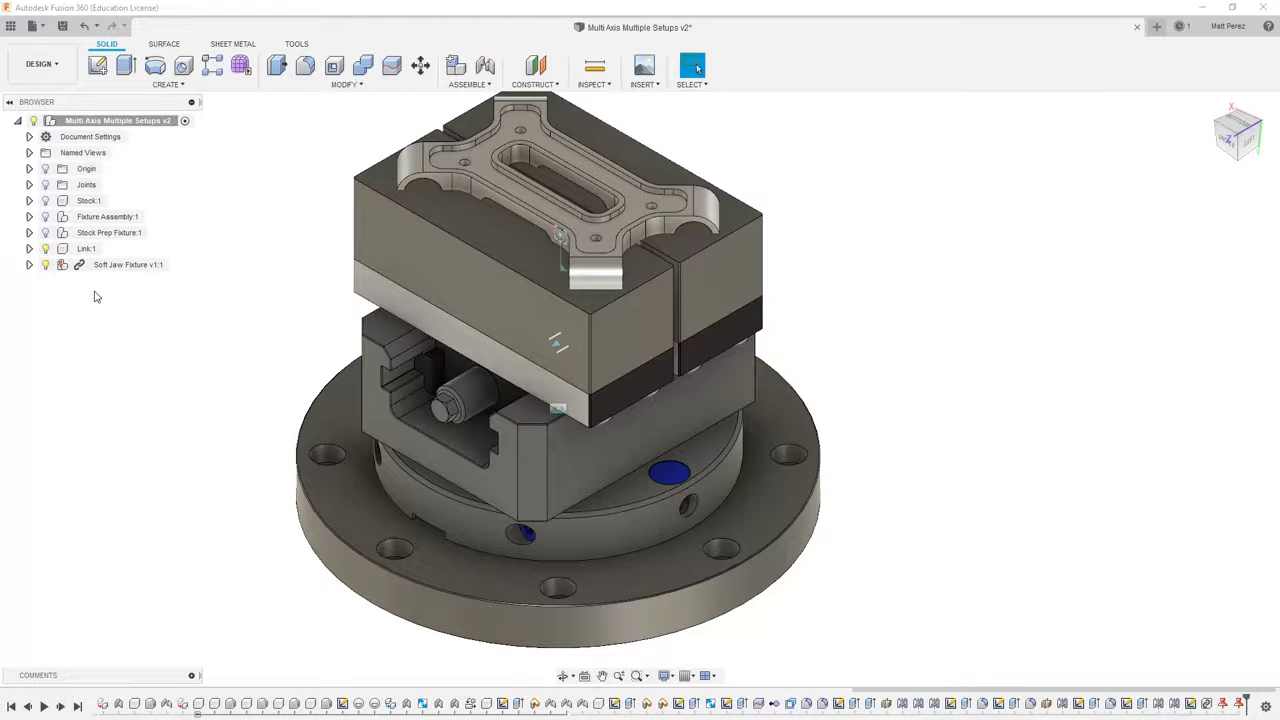
Break the Soft Jaw Fixture v1:1 link and save a new 'User Saved' version.
right_click(92, 268)
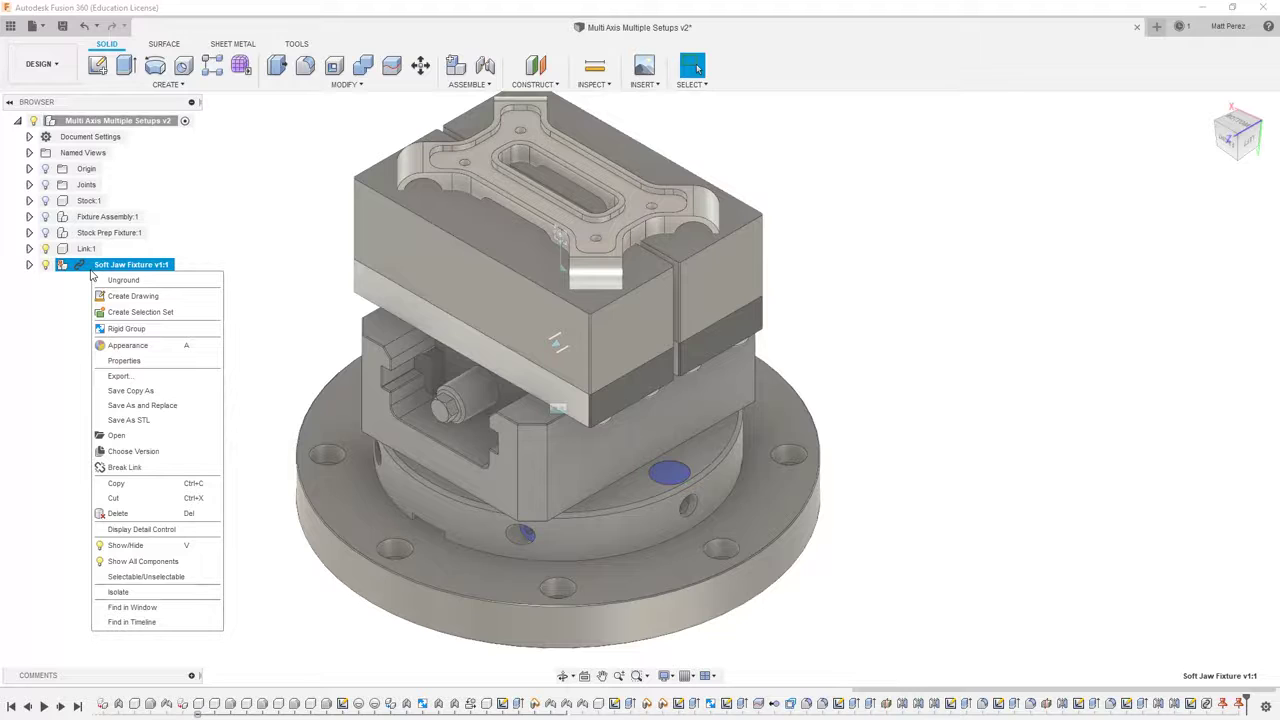
click(135, 470)
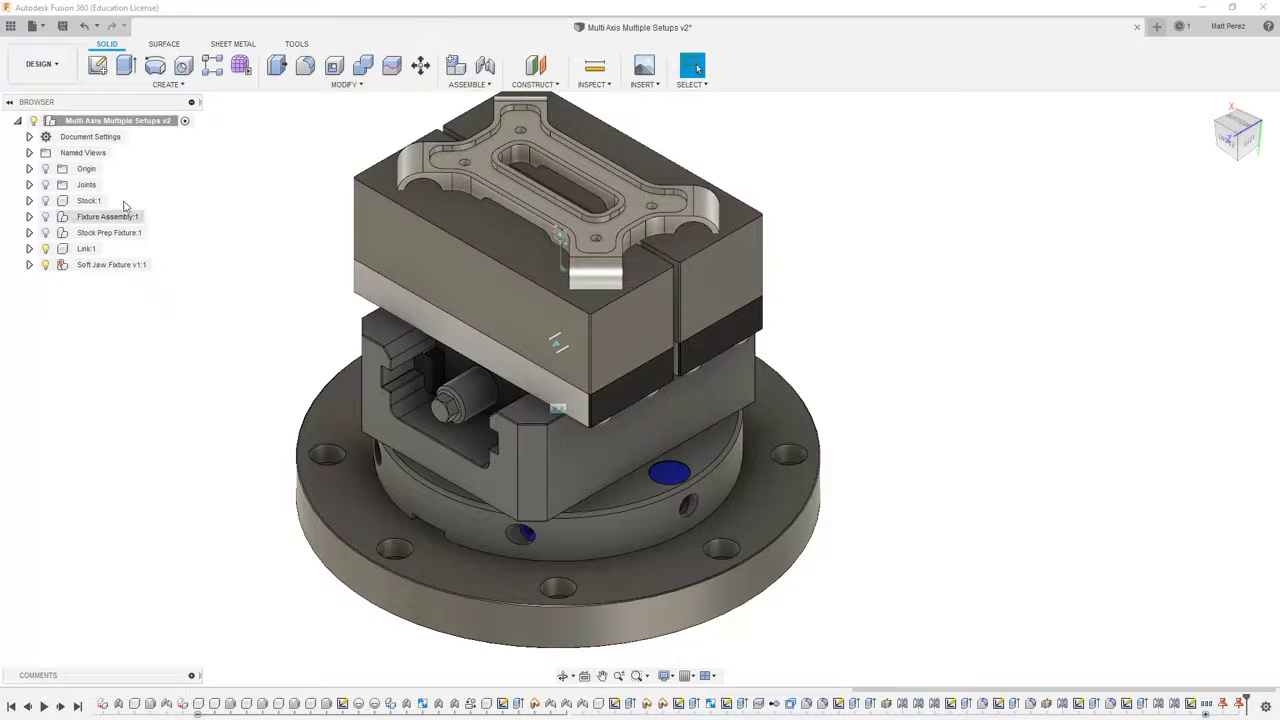
click(62, 27)
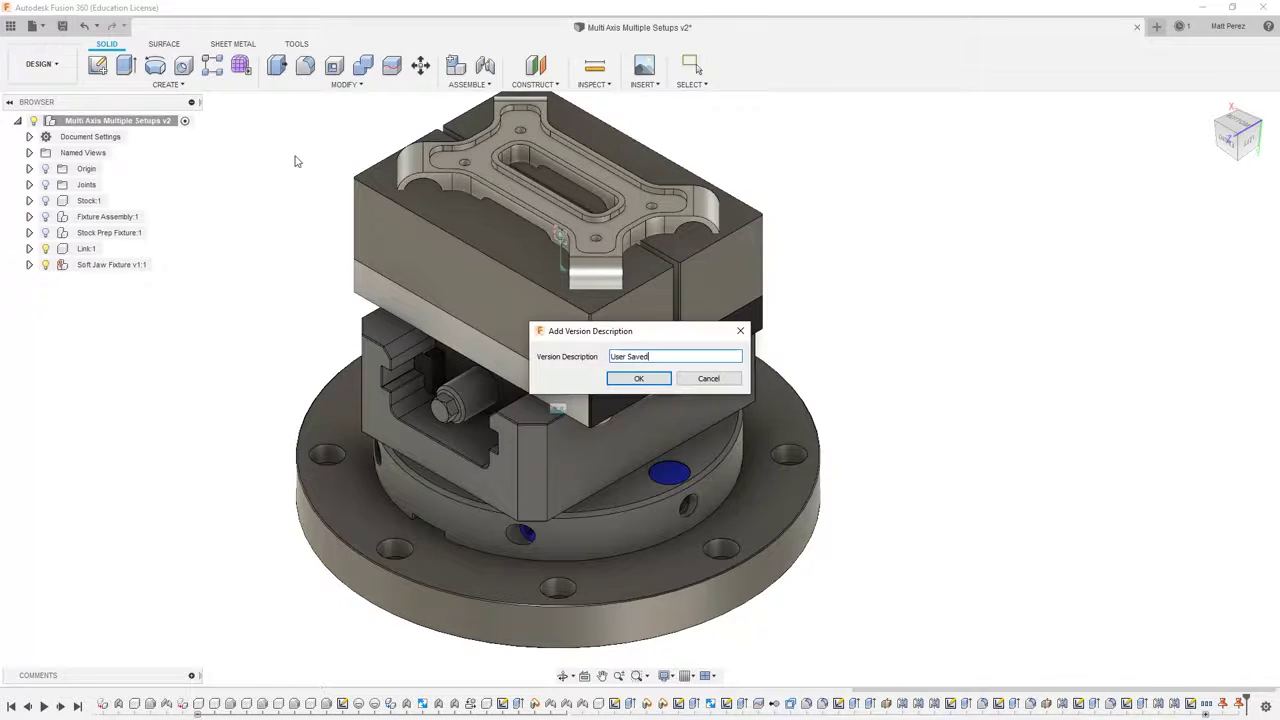
click(651, 379)
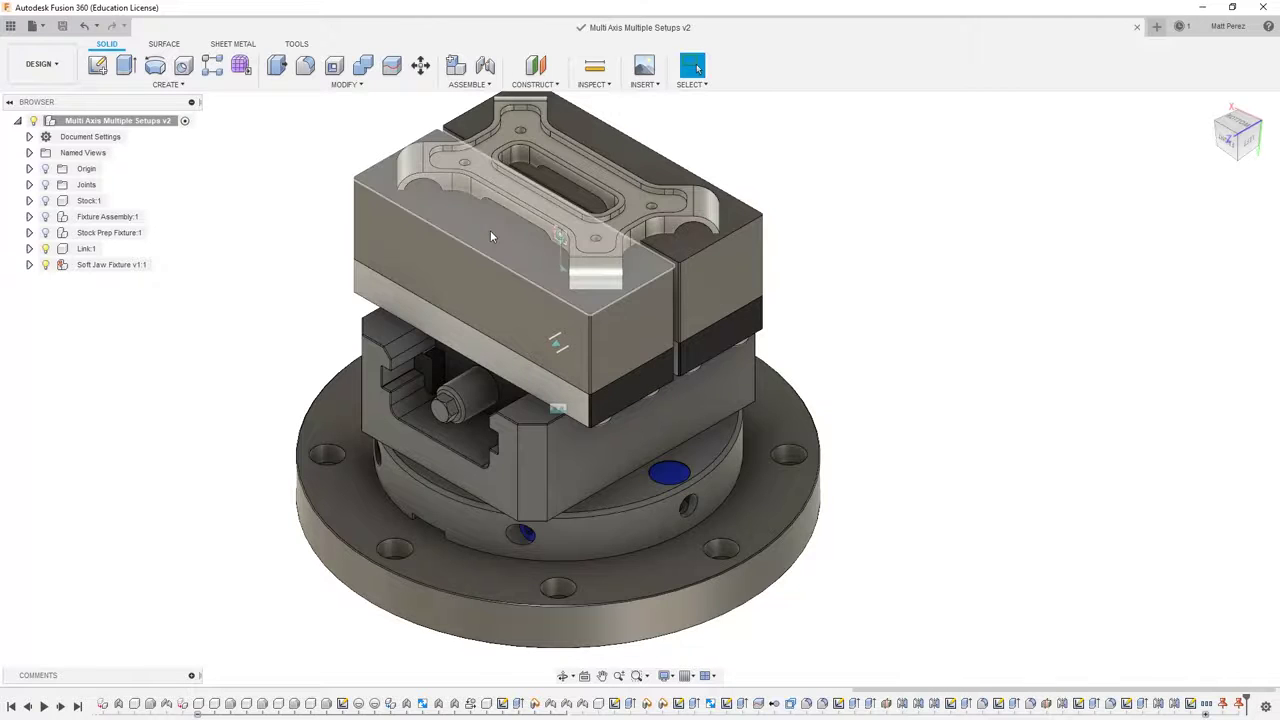
Expand the fixture tree and hide Base (1):1, 45800 v2 (1):1 and Subplate (2):1.
click(29, 264)
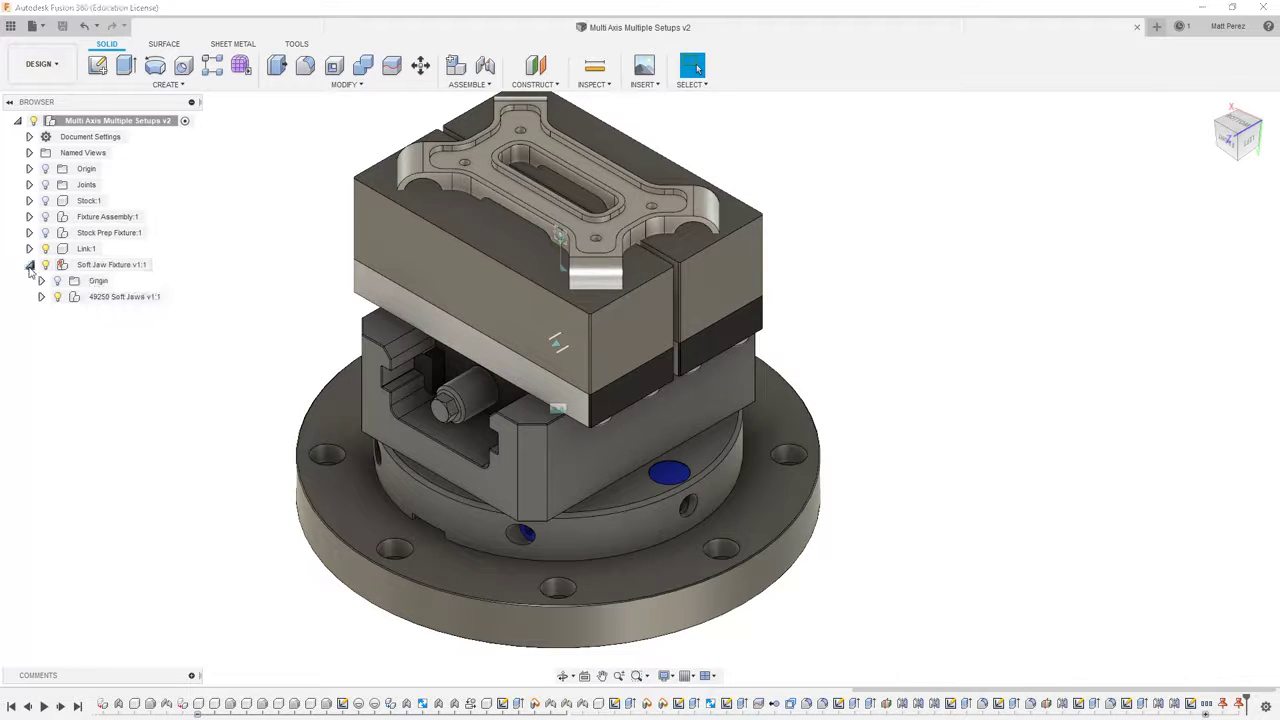
click(41, 296)
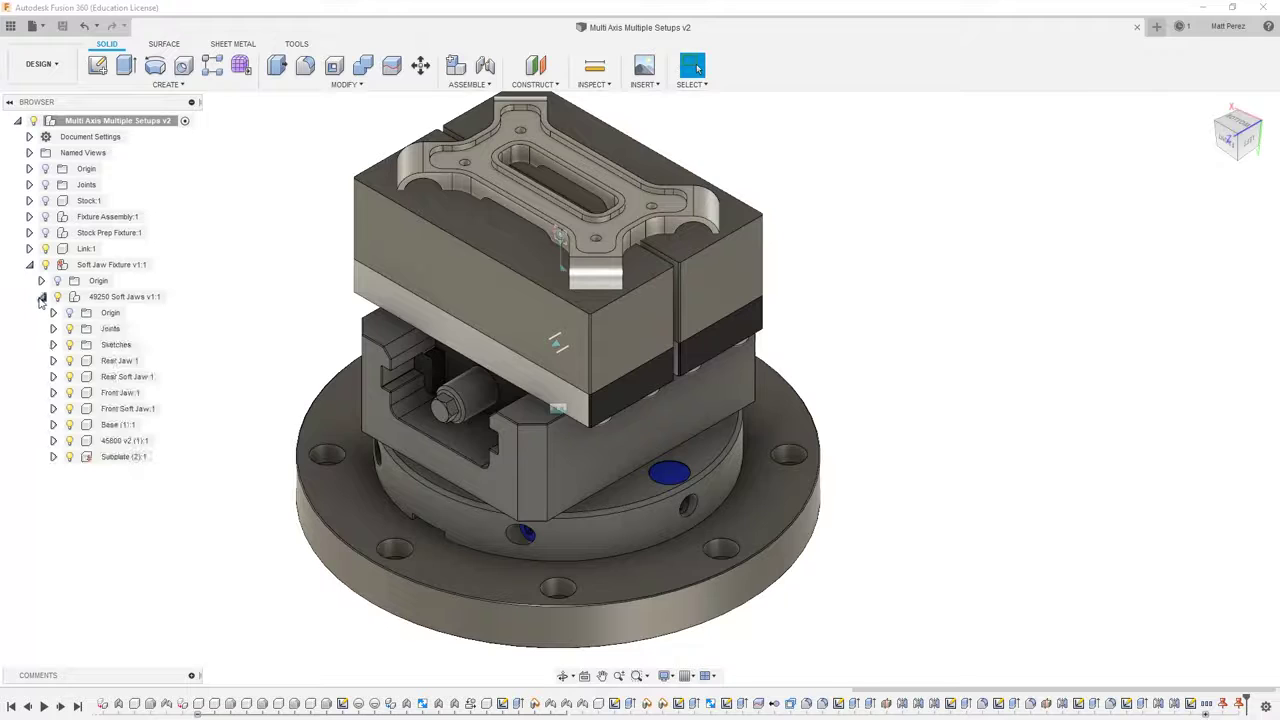
click(147, 378)
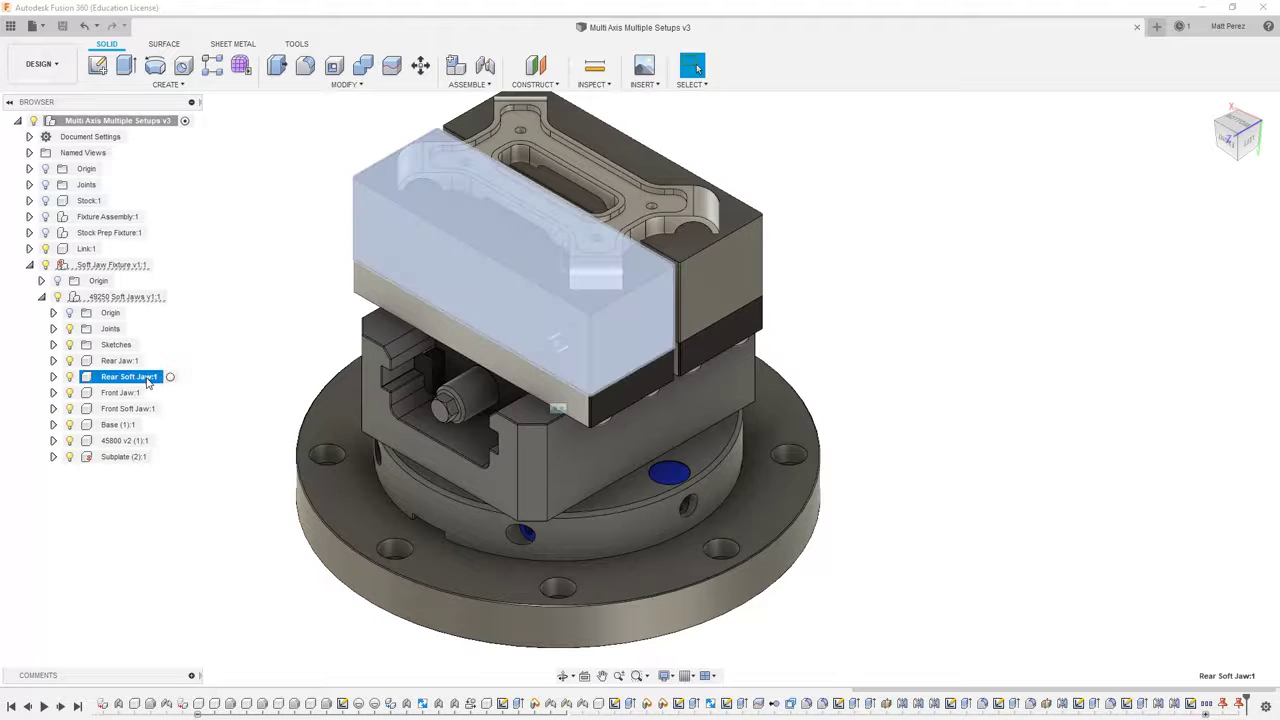
click(134, 410)
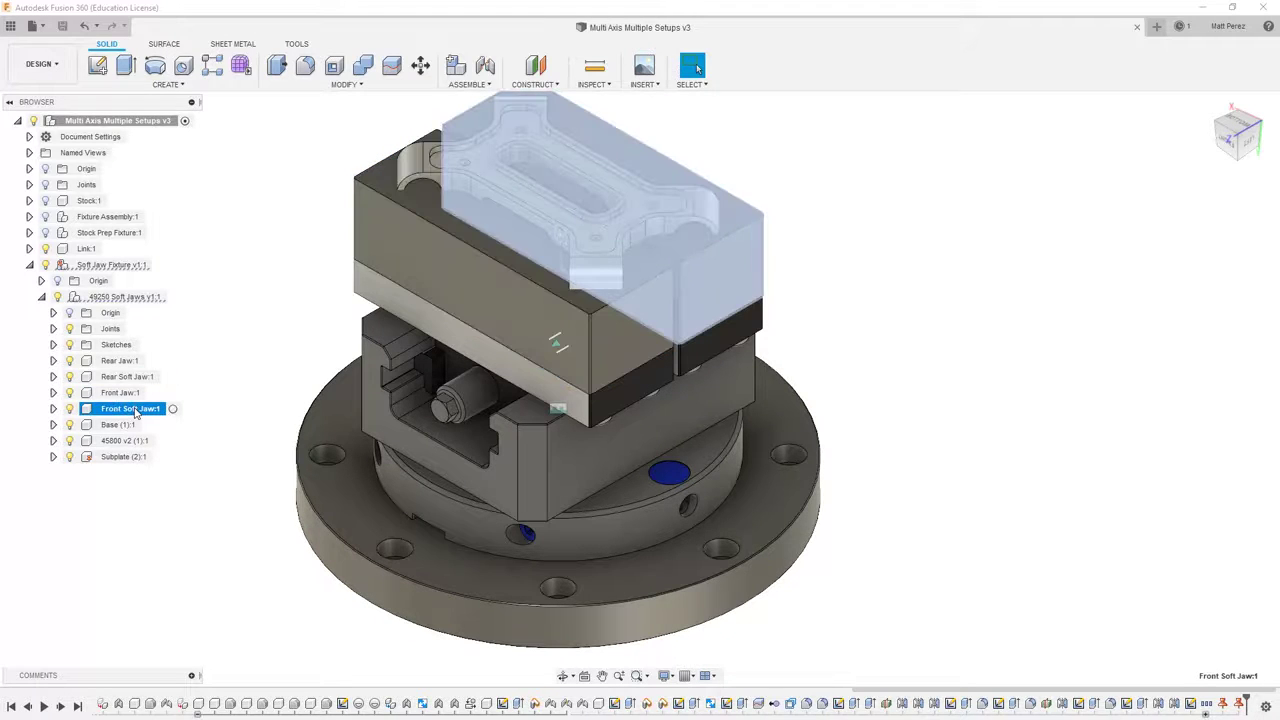
ctrl+click(118, 425)
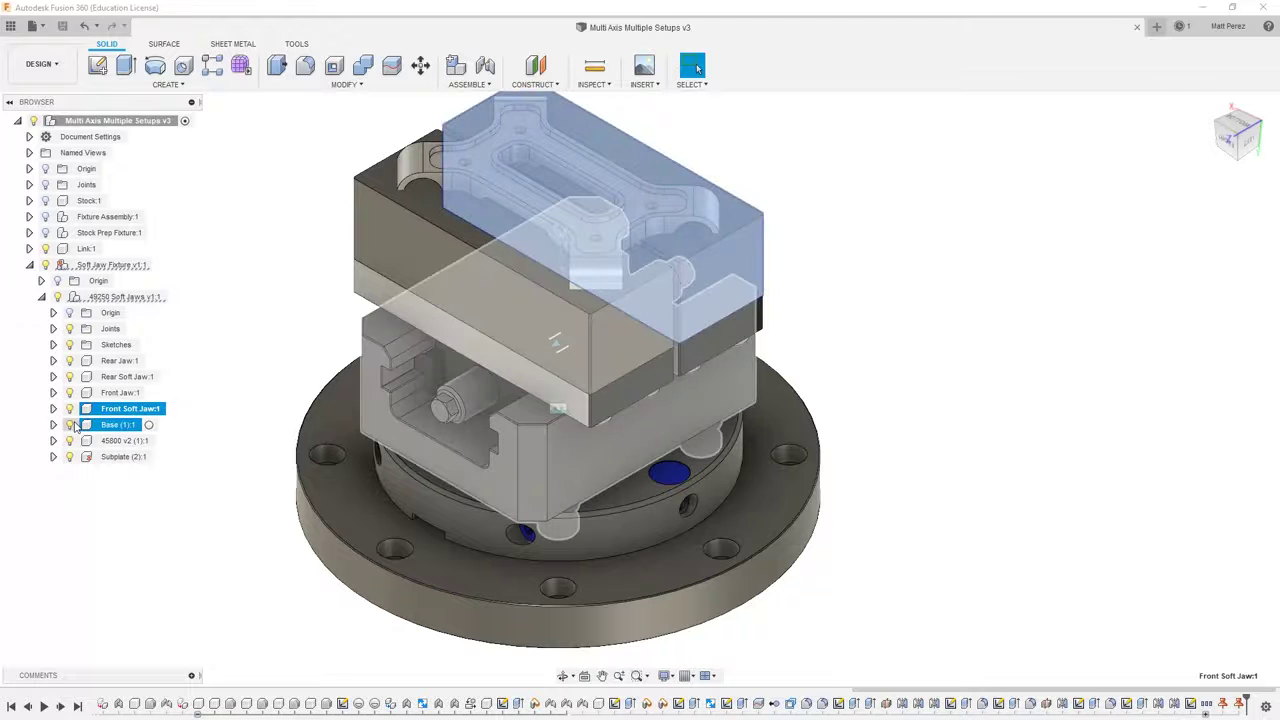
click(69, 425)
click(69, 441)
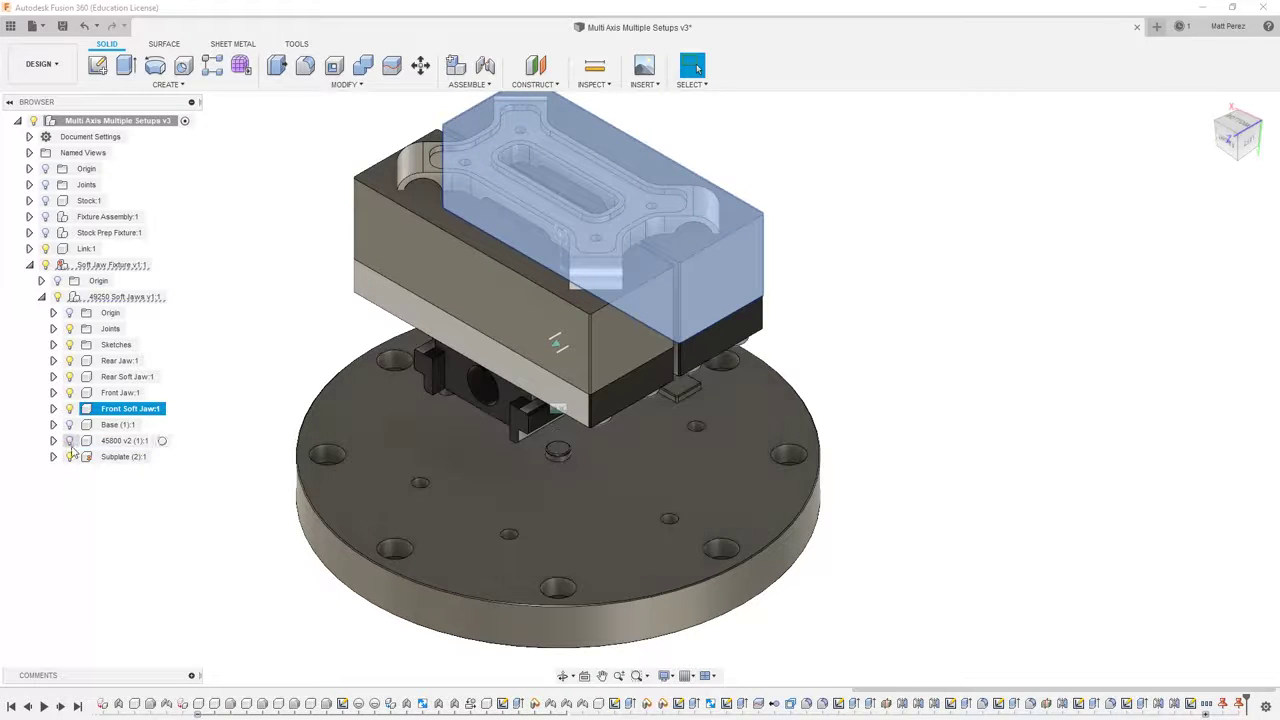
click(69, 457)
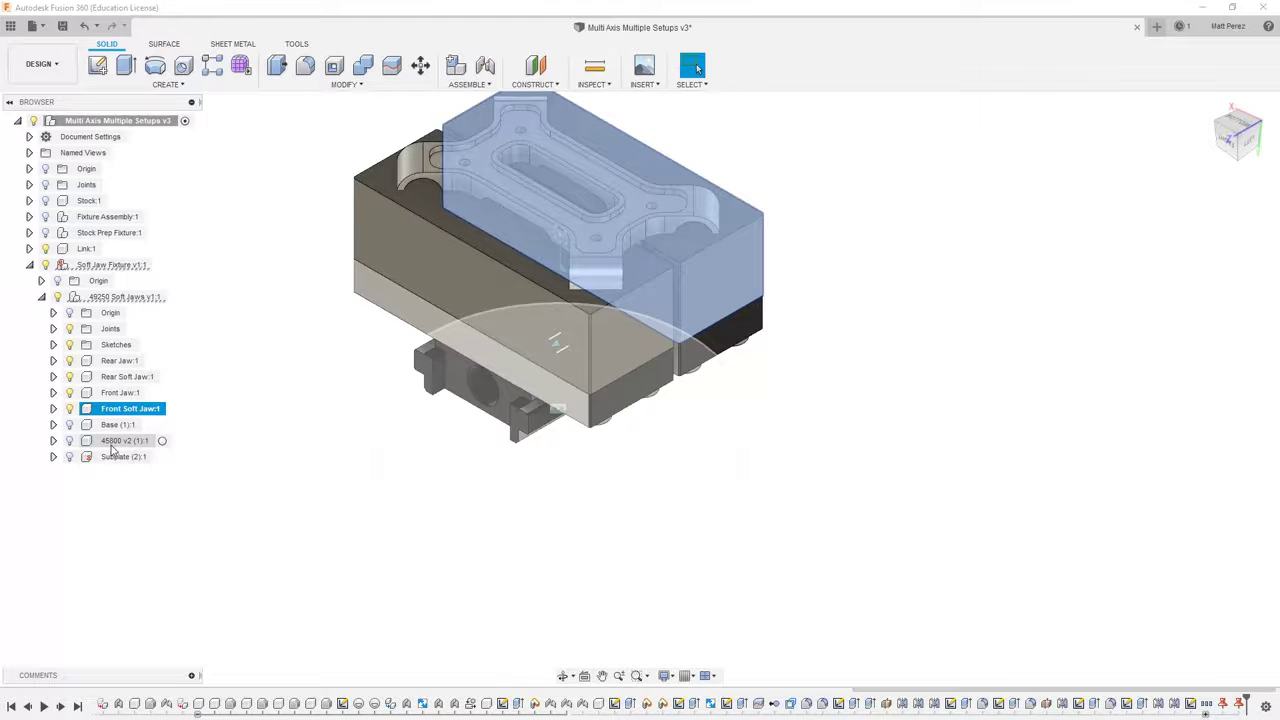
Select Rear Jaw, Front Jaw, both soft jaws and a jaw face to identify them.
ctrl+click(88, 361)
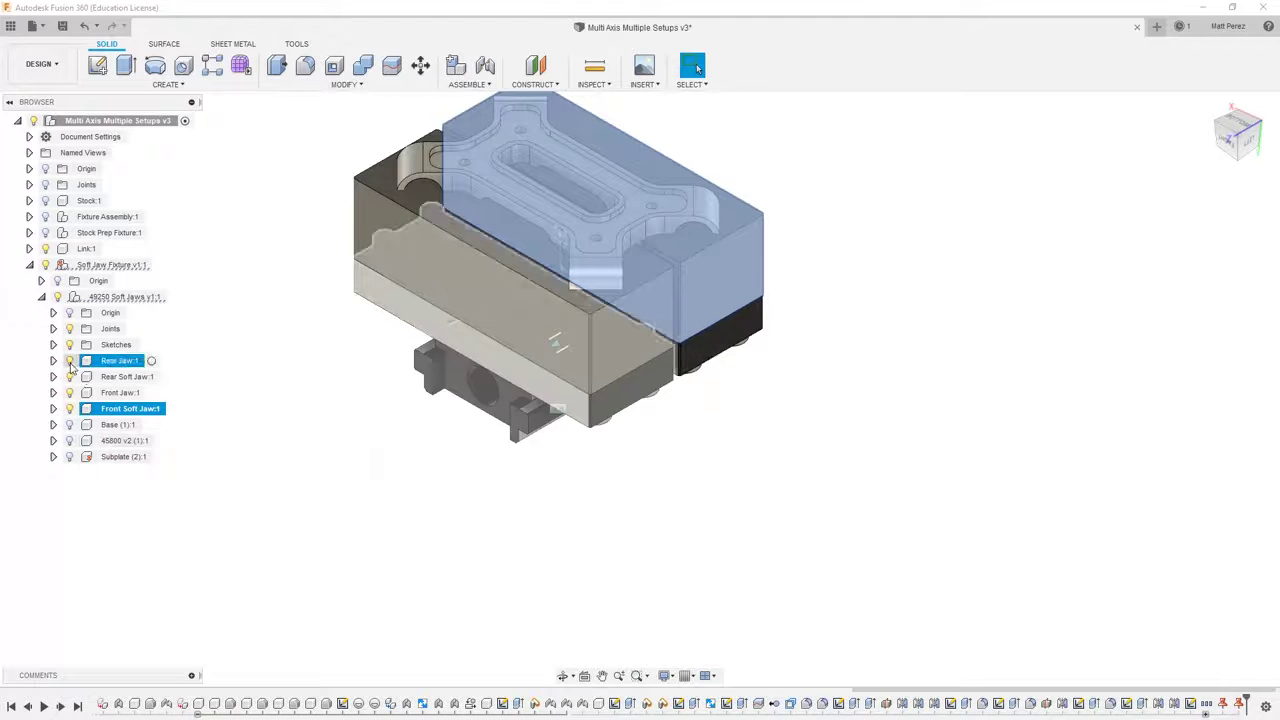
click(117, 362)
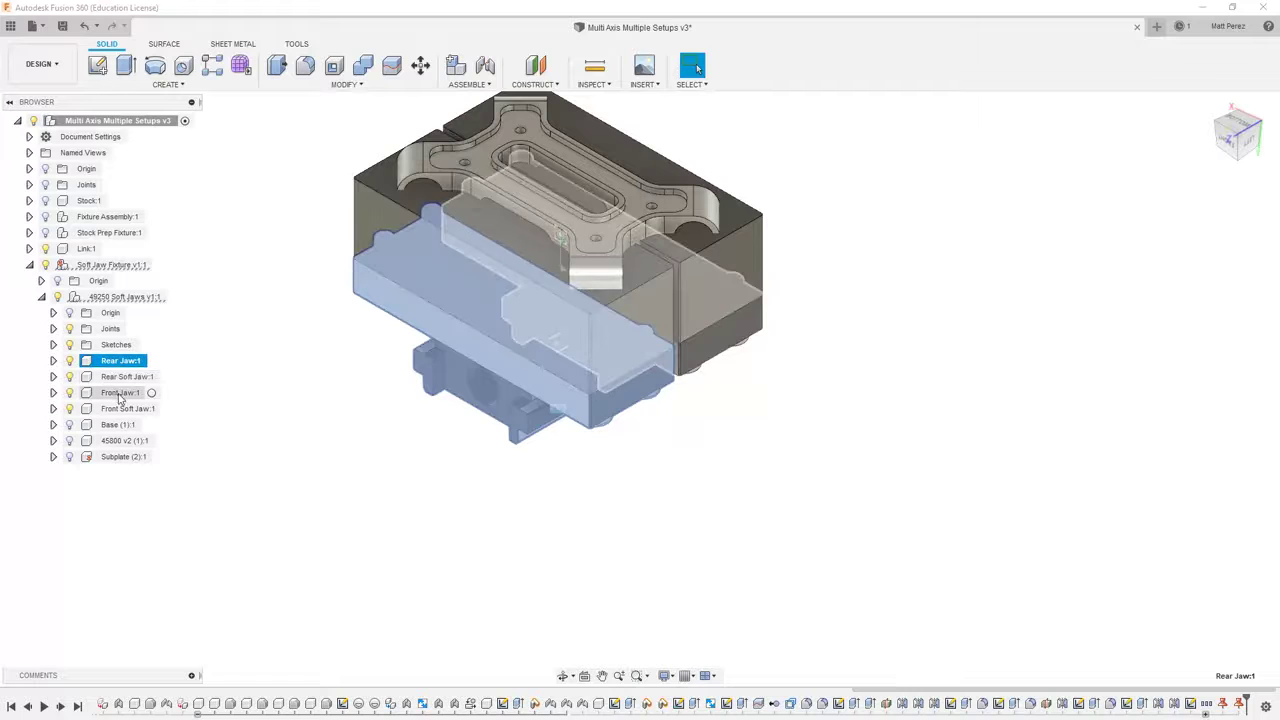
click(119, 393)
click(121, 377)
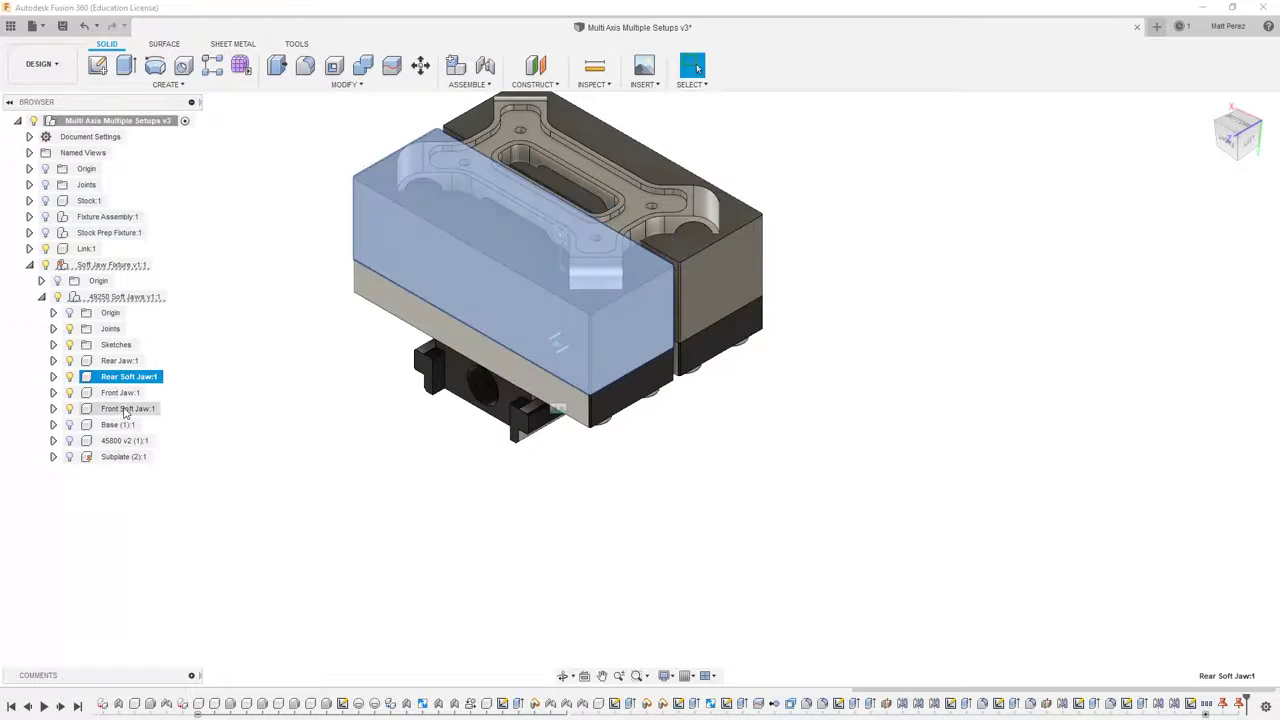
click(125, 409)
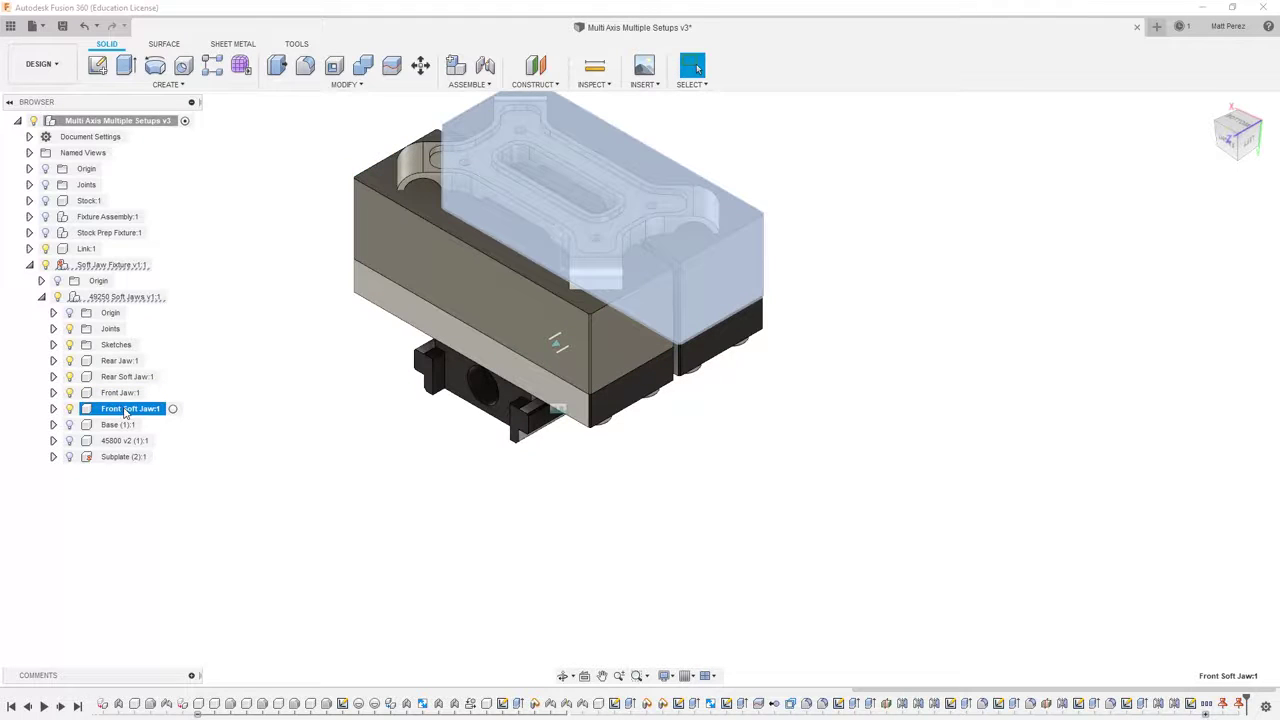
click(606, 454)
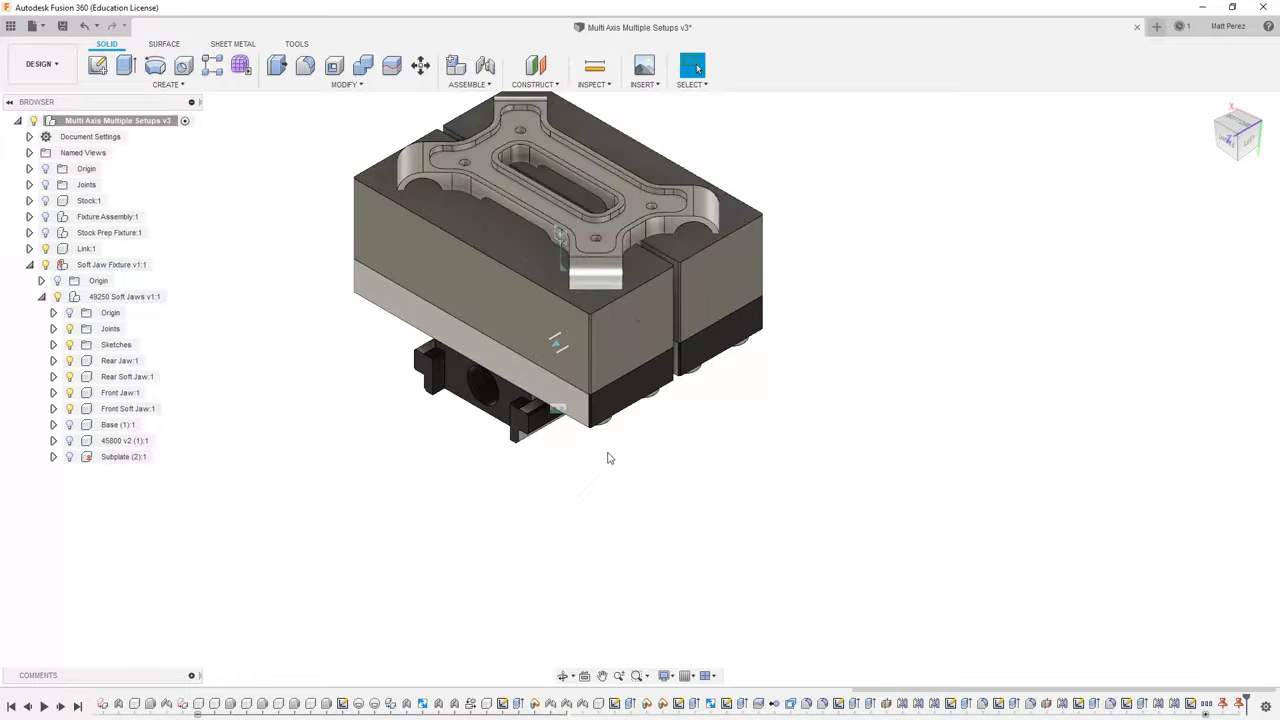
click(429, 258)
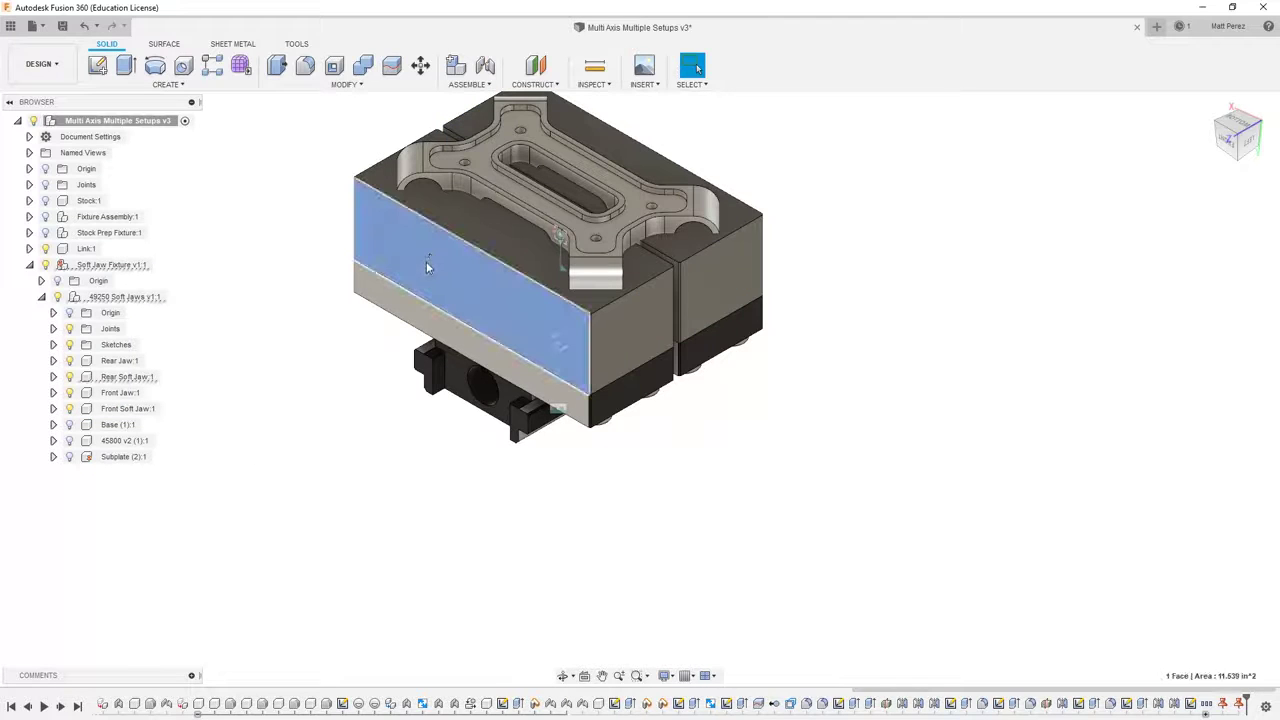
click(249, 361)
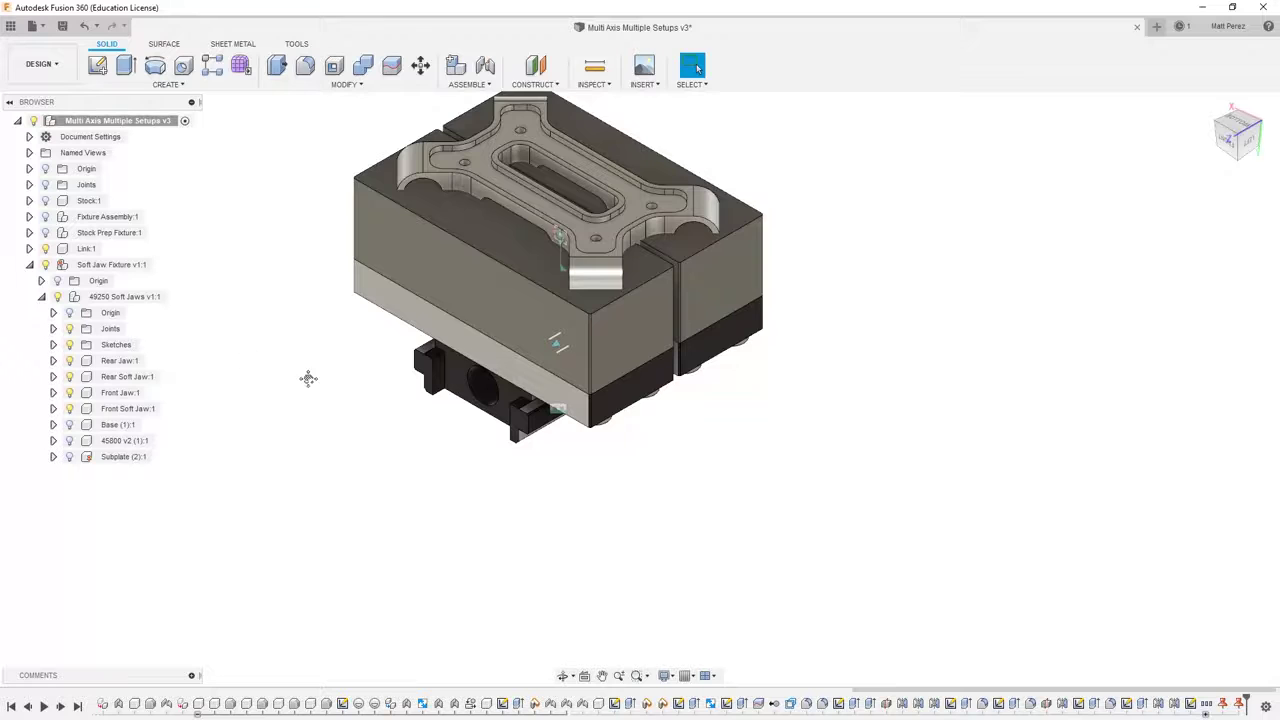
Activate Front Soft Jaw:1 and create a new sketch on that jaw's top face.
scroll(308, 378, up, 3)
scroll(528, 440, up, 2)
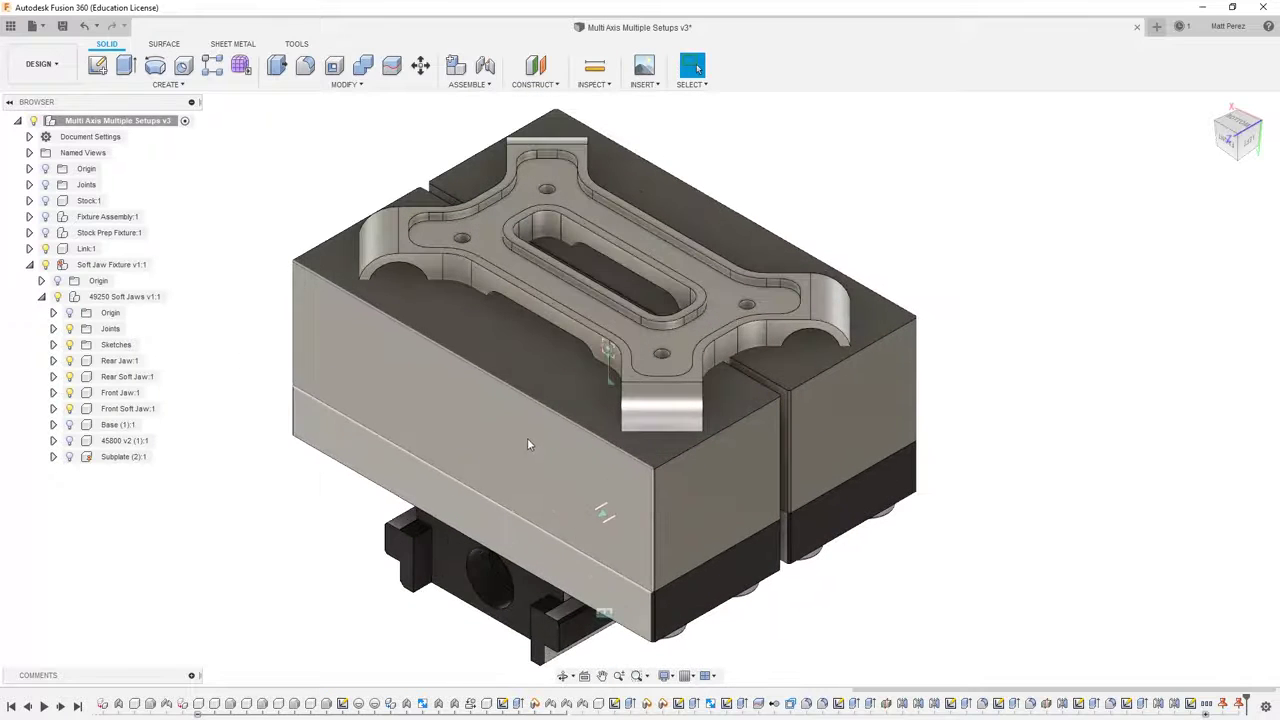
click(125, 409)
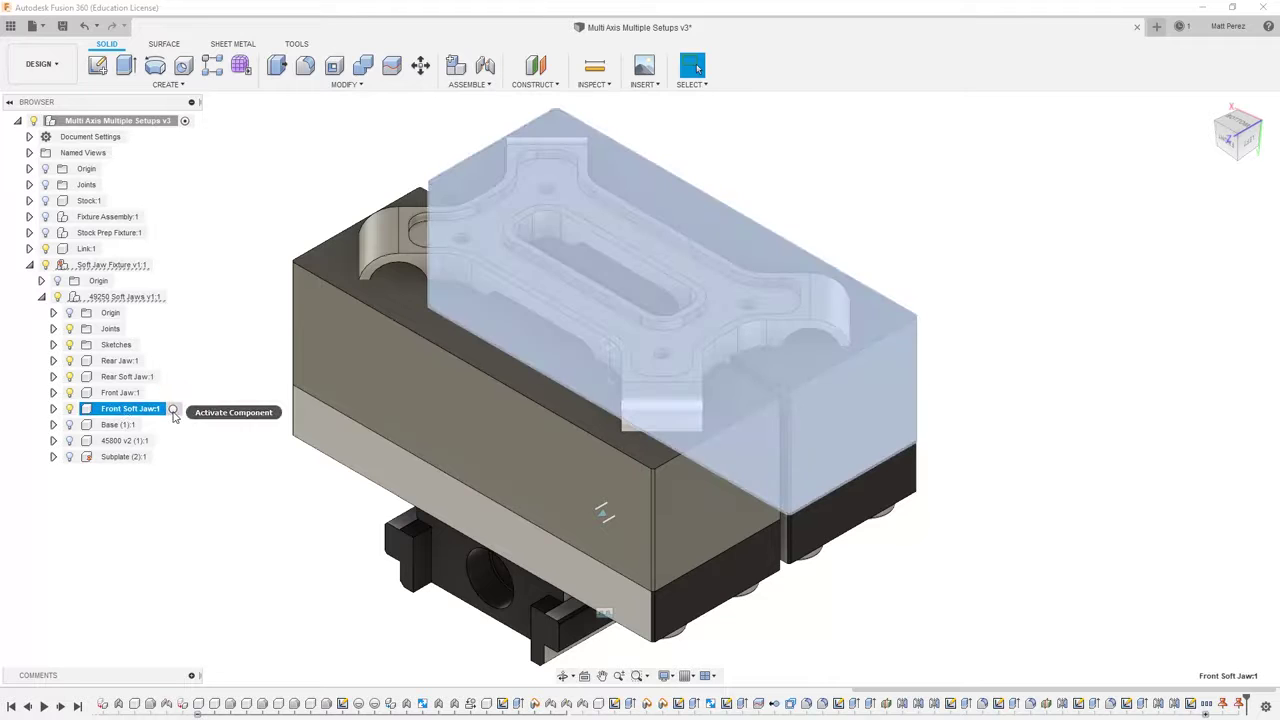
click(173, 410)
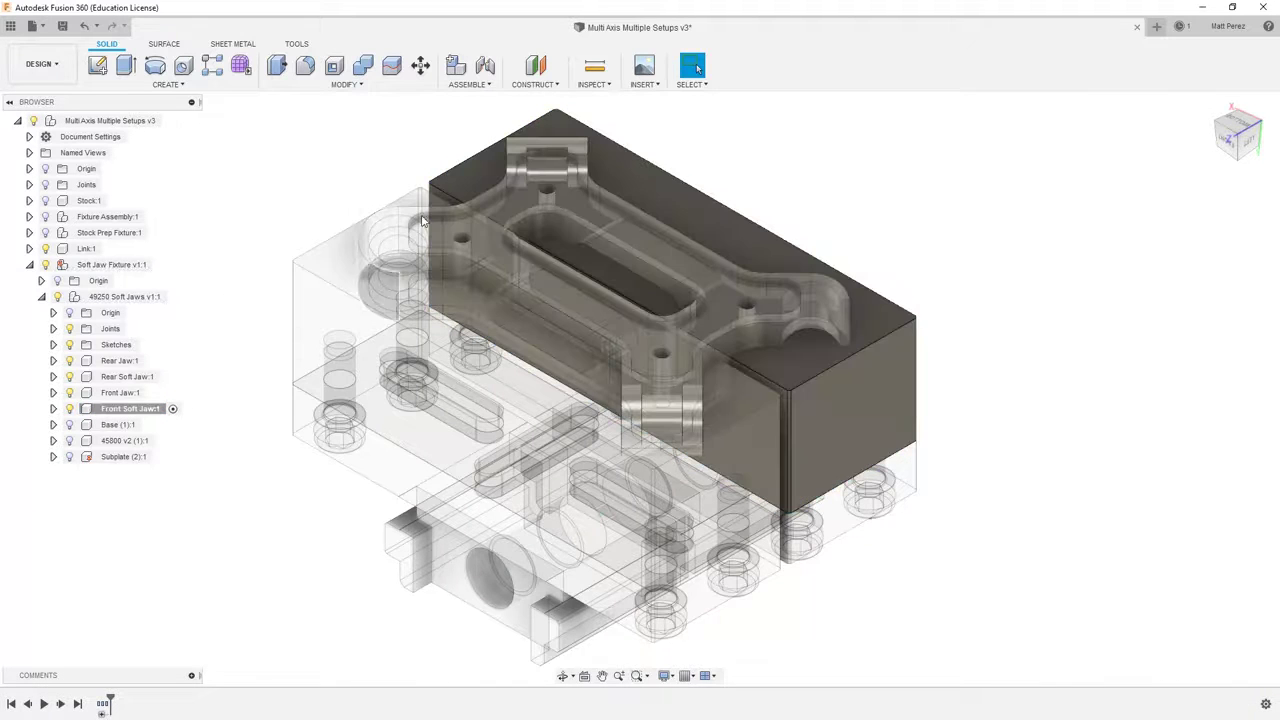
scroll(608, 217, up, 3)
click(643, 180)
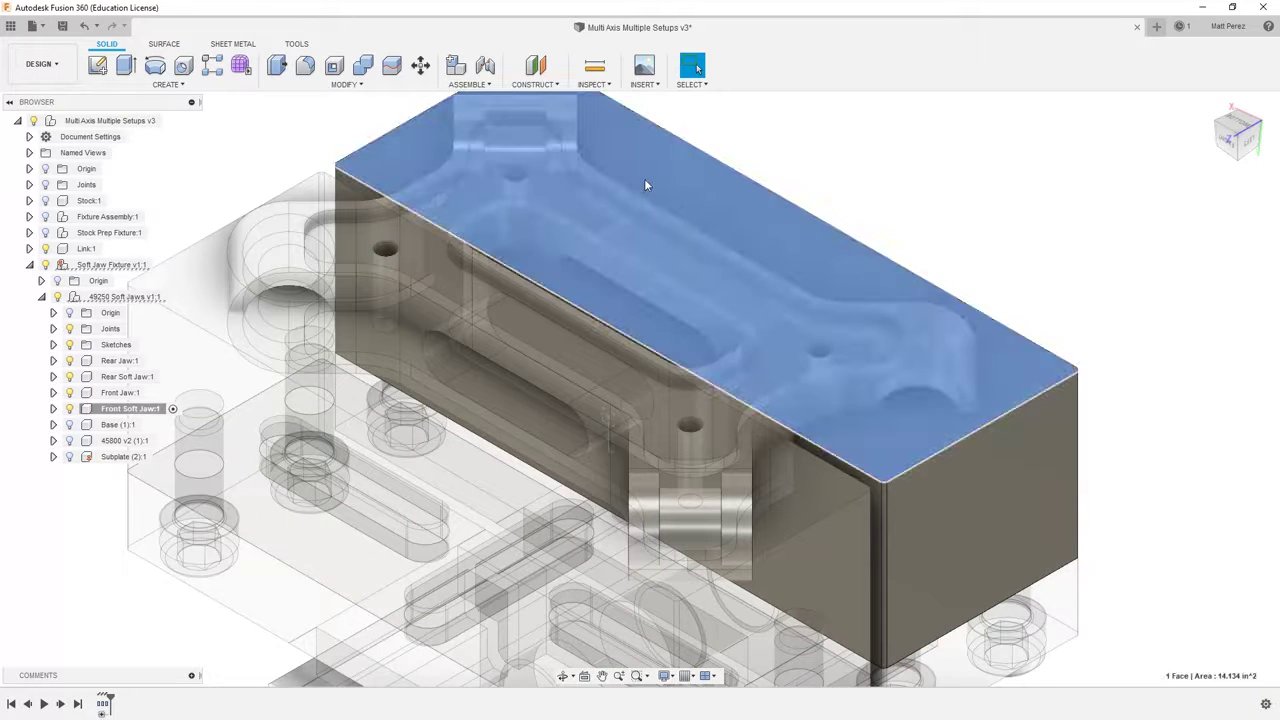
right_click(644, 178)
click(650, 245)
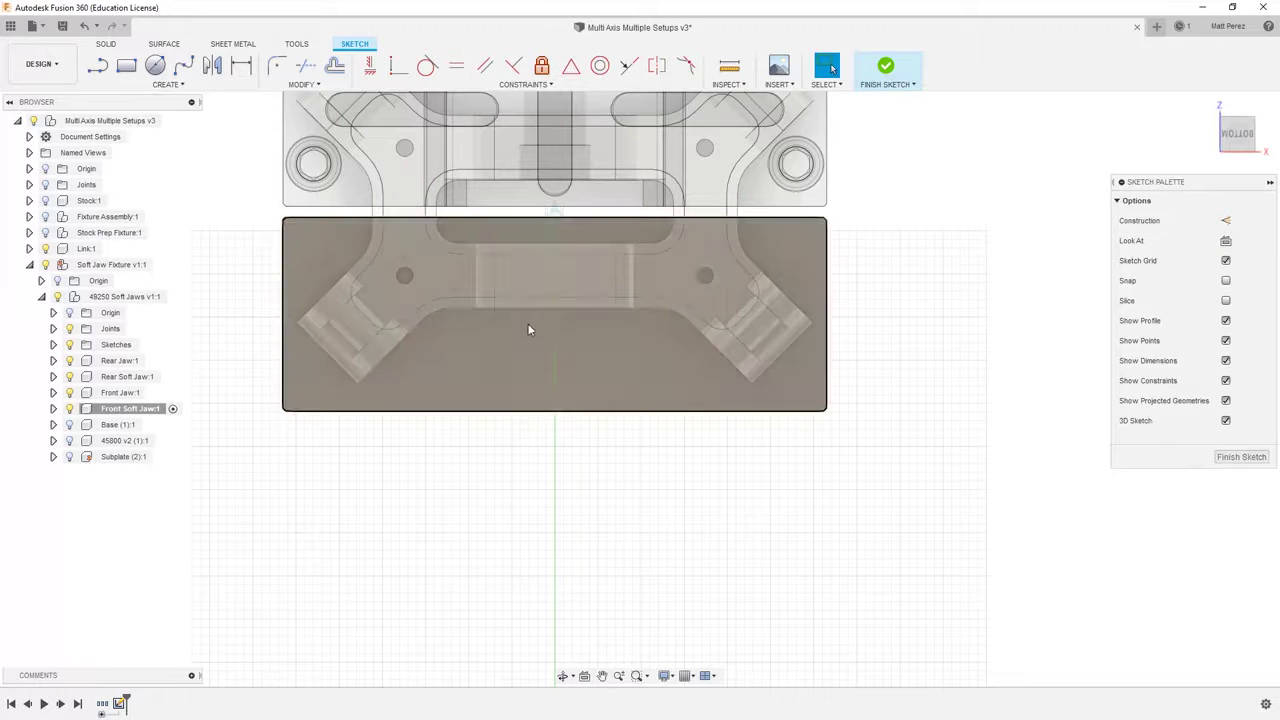
Project the link face into the sketch and delete its unwanted inner loop.
key(p)
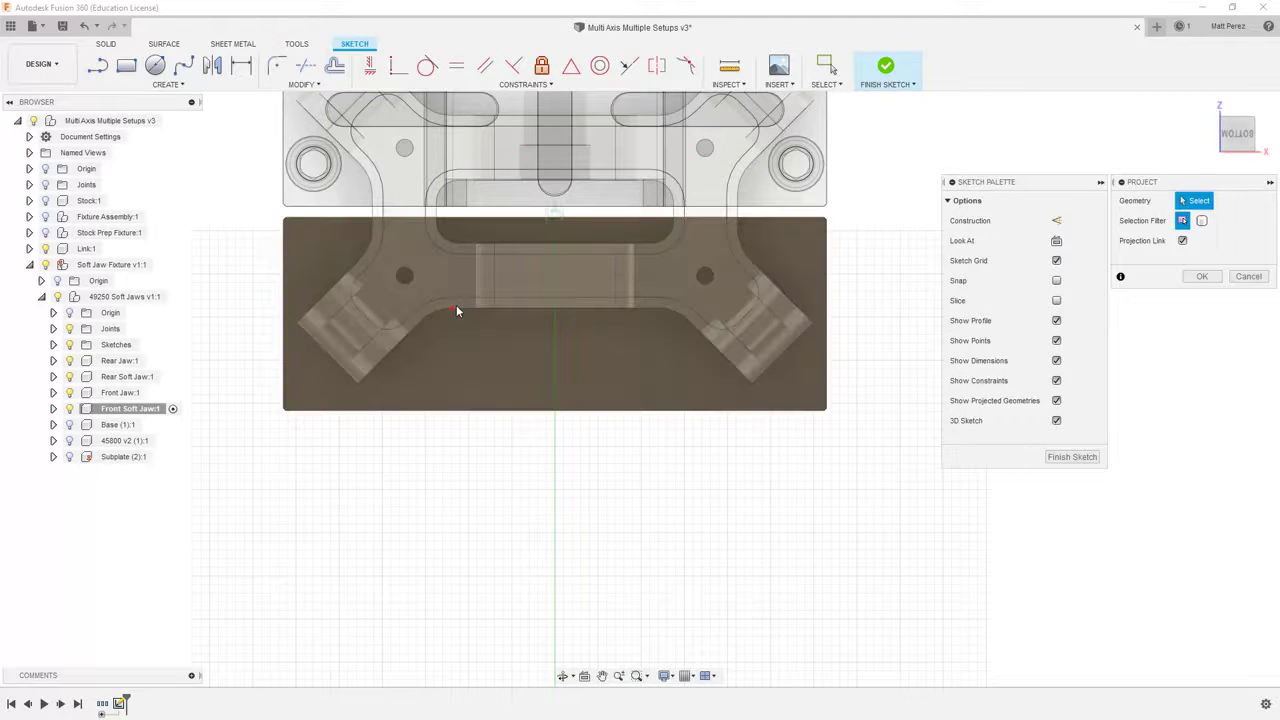
click(458, 305)
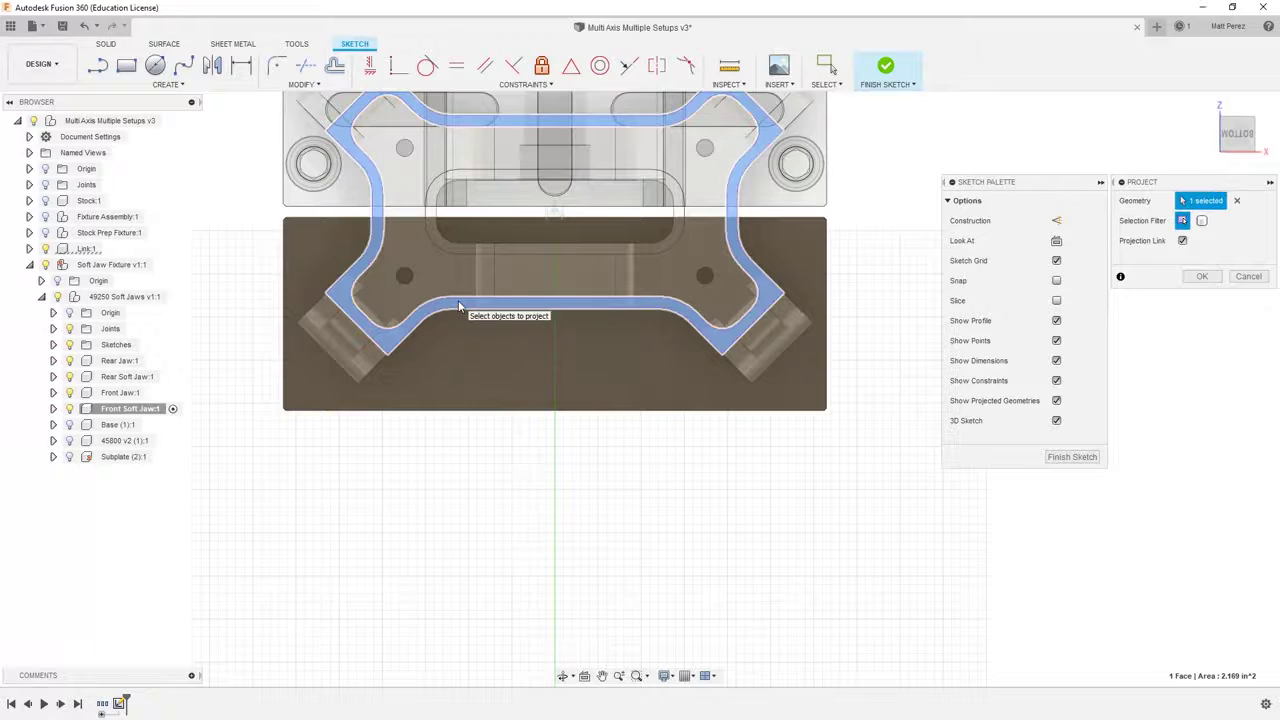
click(1202, 276)
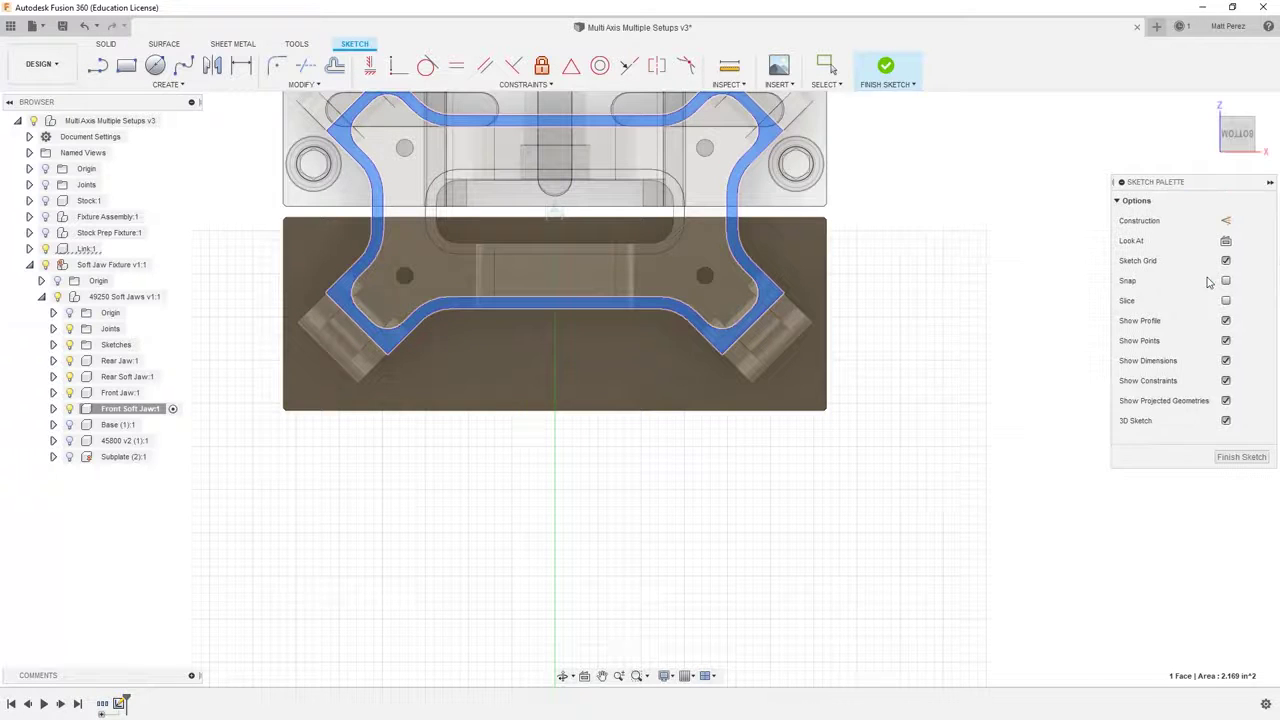
double_click(605, 299)
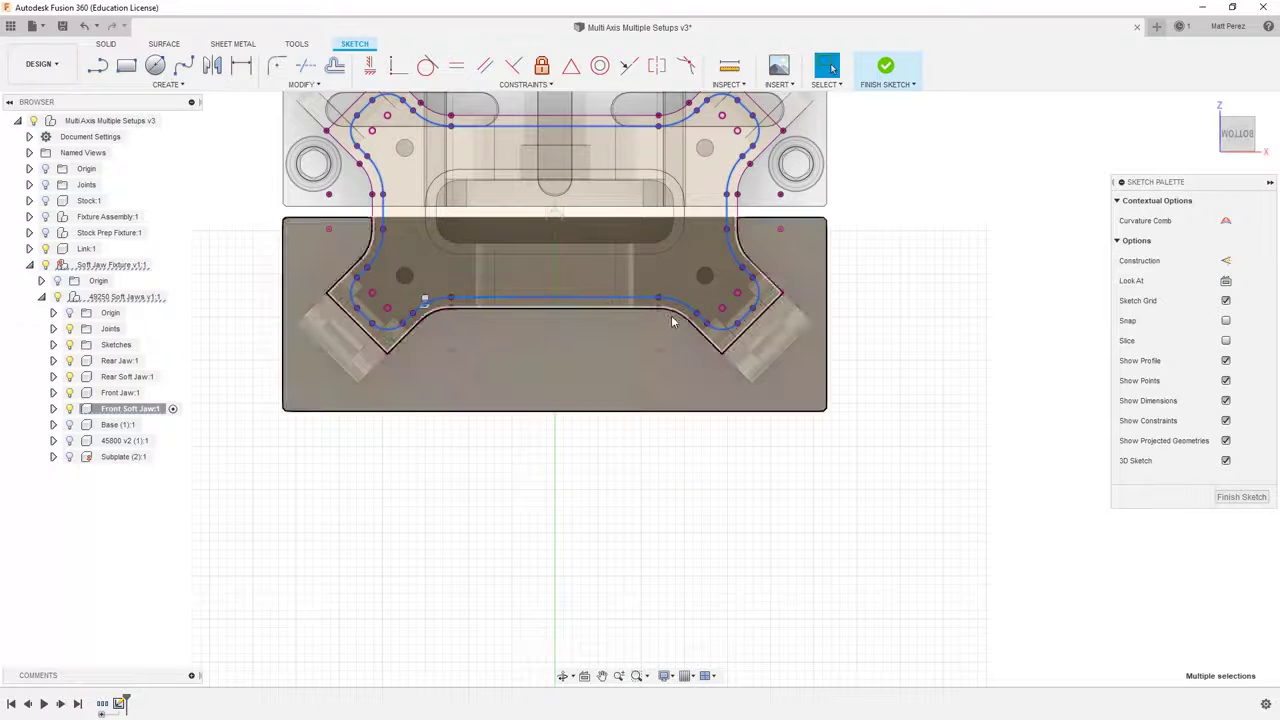
key(Delete)
Project the lower and upper jaw profiles and the surrounding body into the sketch.
scroll(692, 335, down, 2)
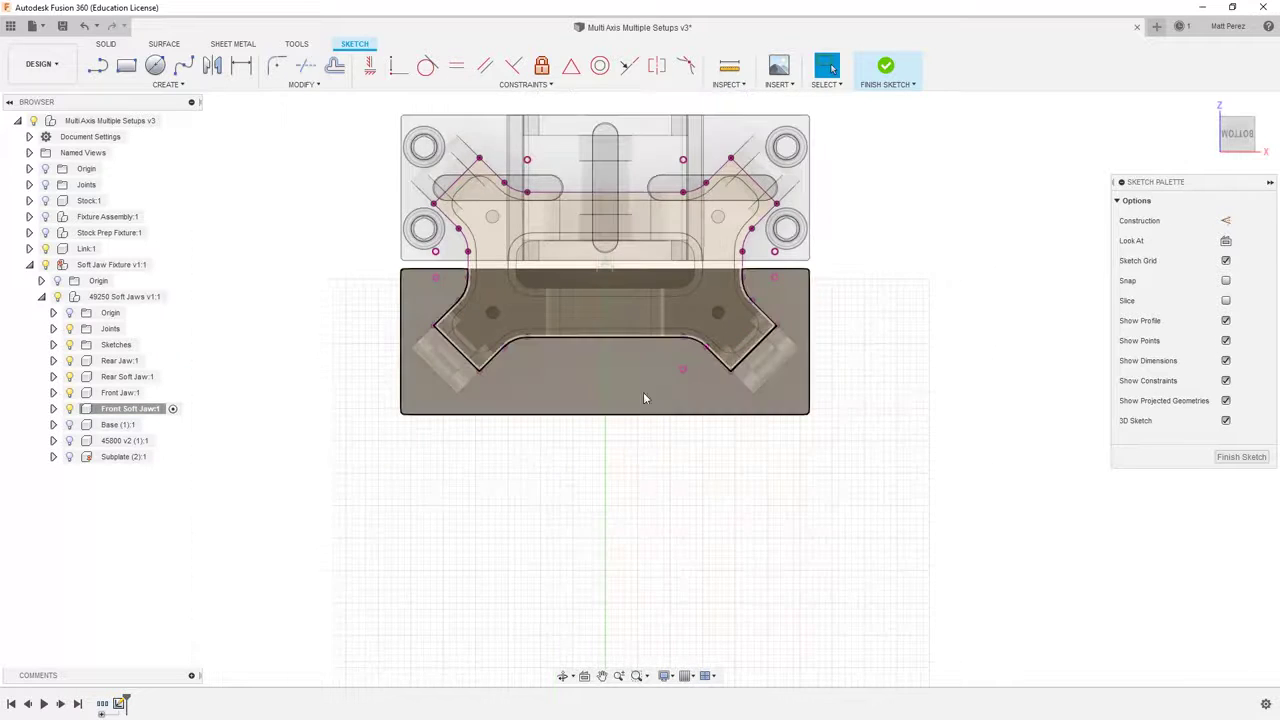
scroll(502, 361, up, 1)
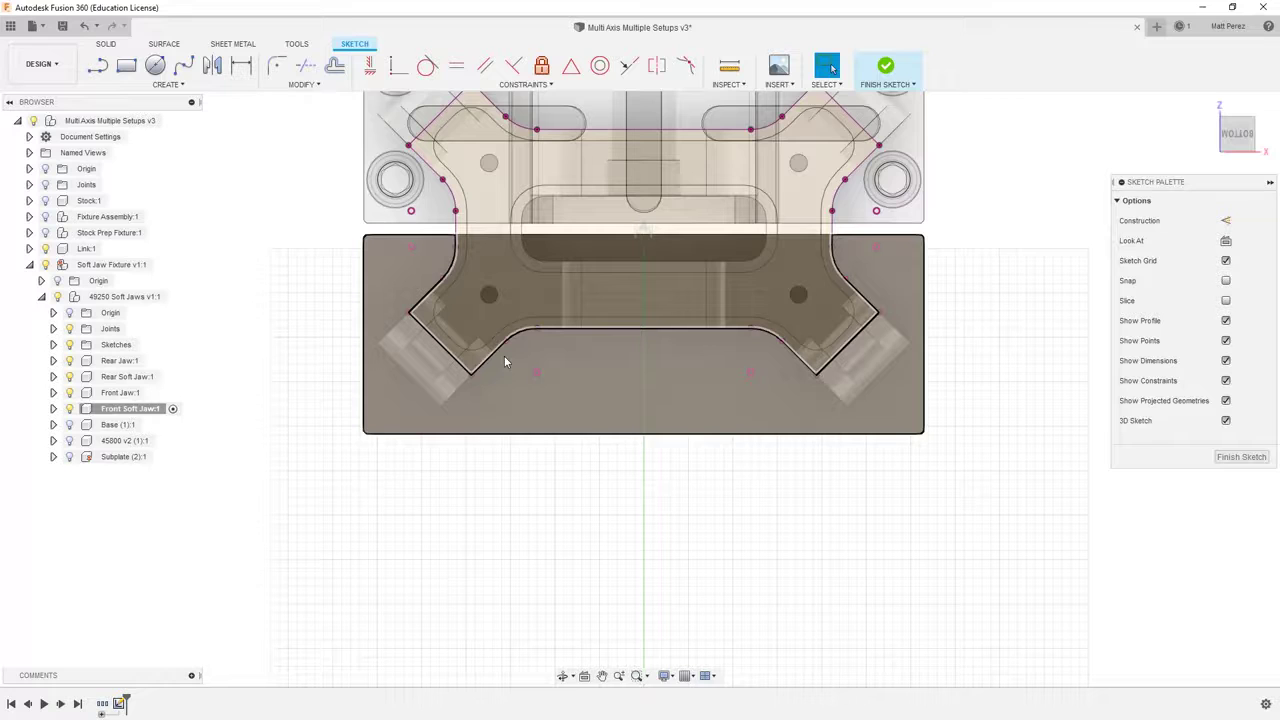
click(469, 384)
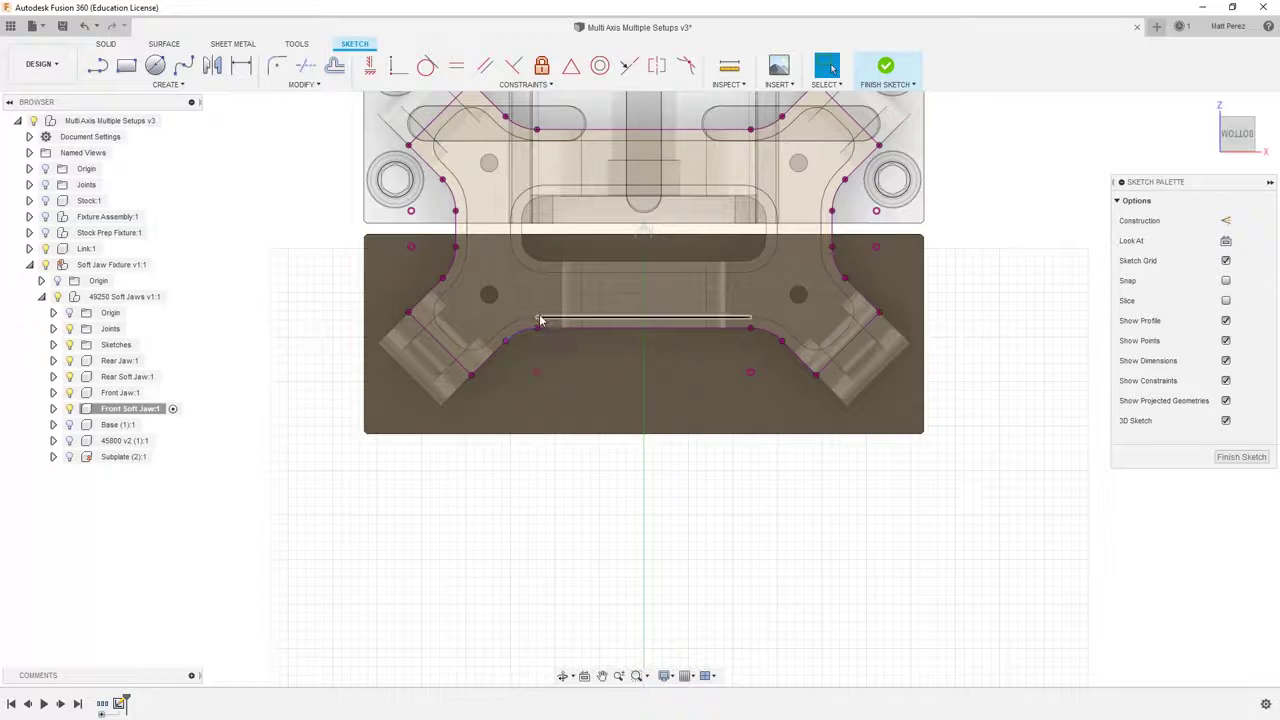
click(477, 378)
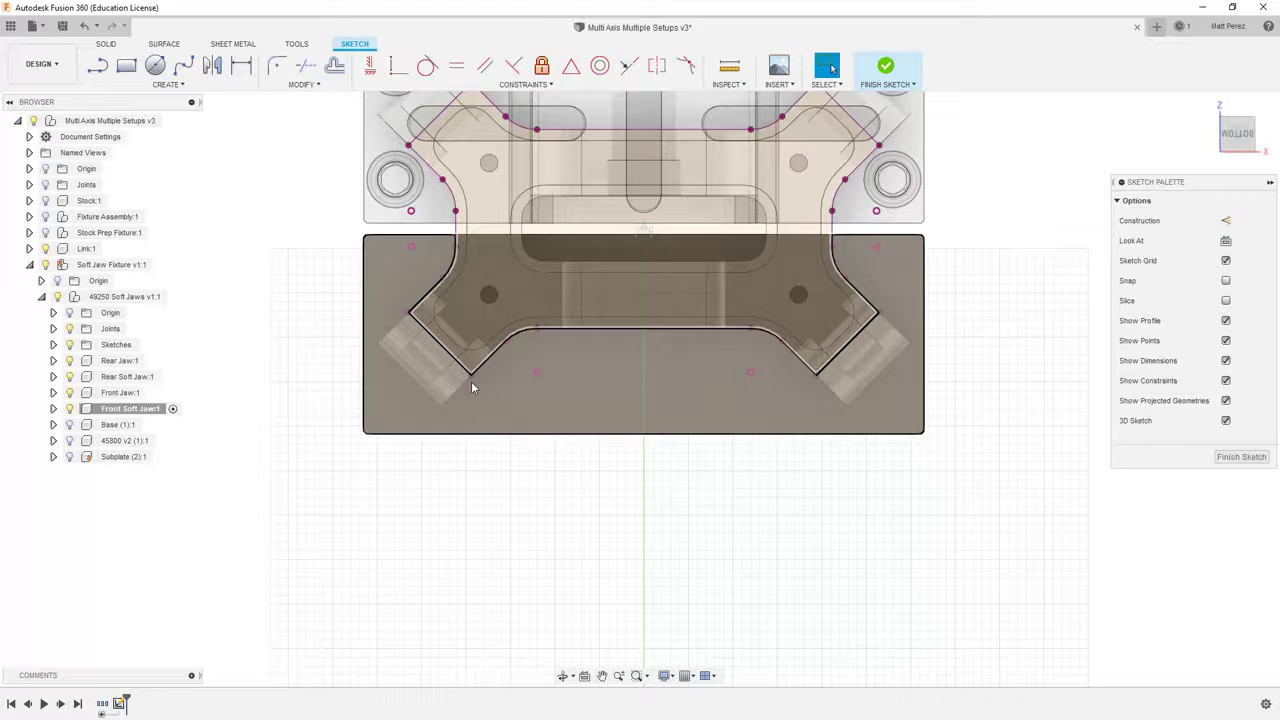
click(471, 381)
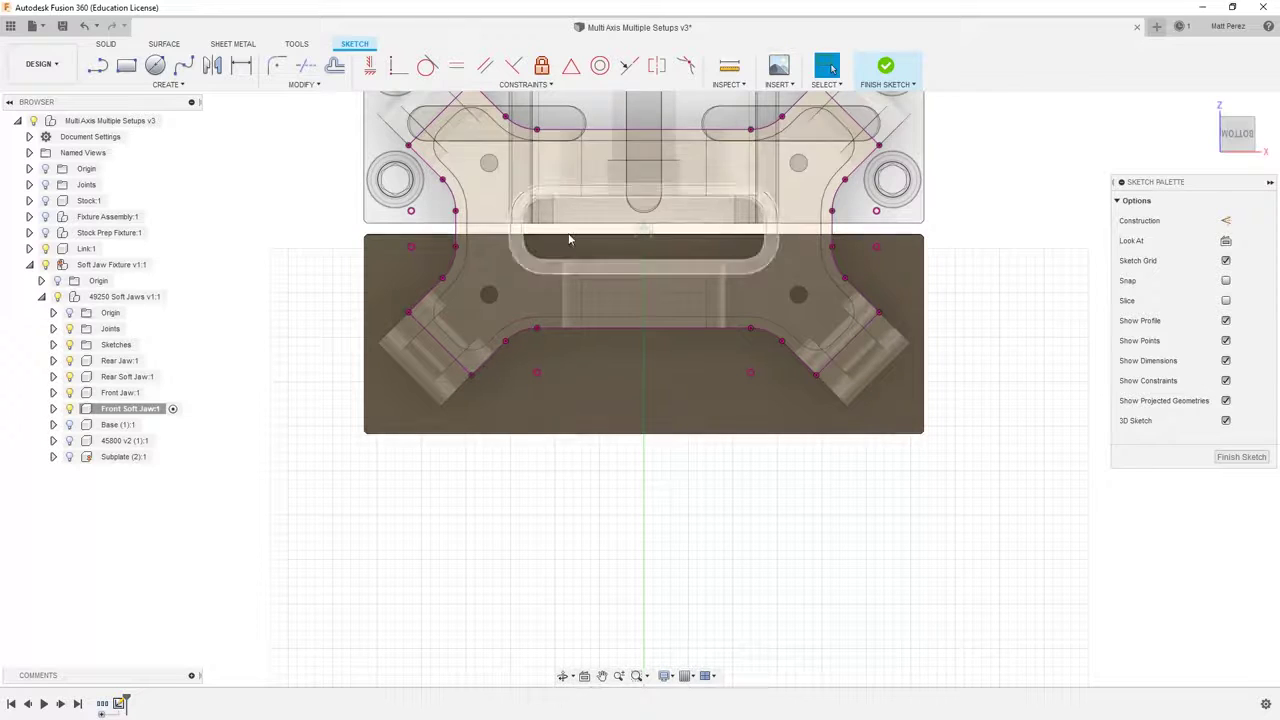
click(532, 221)
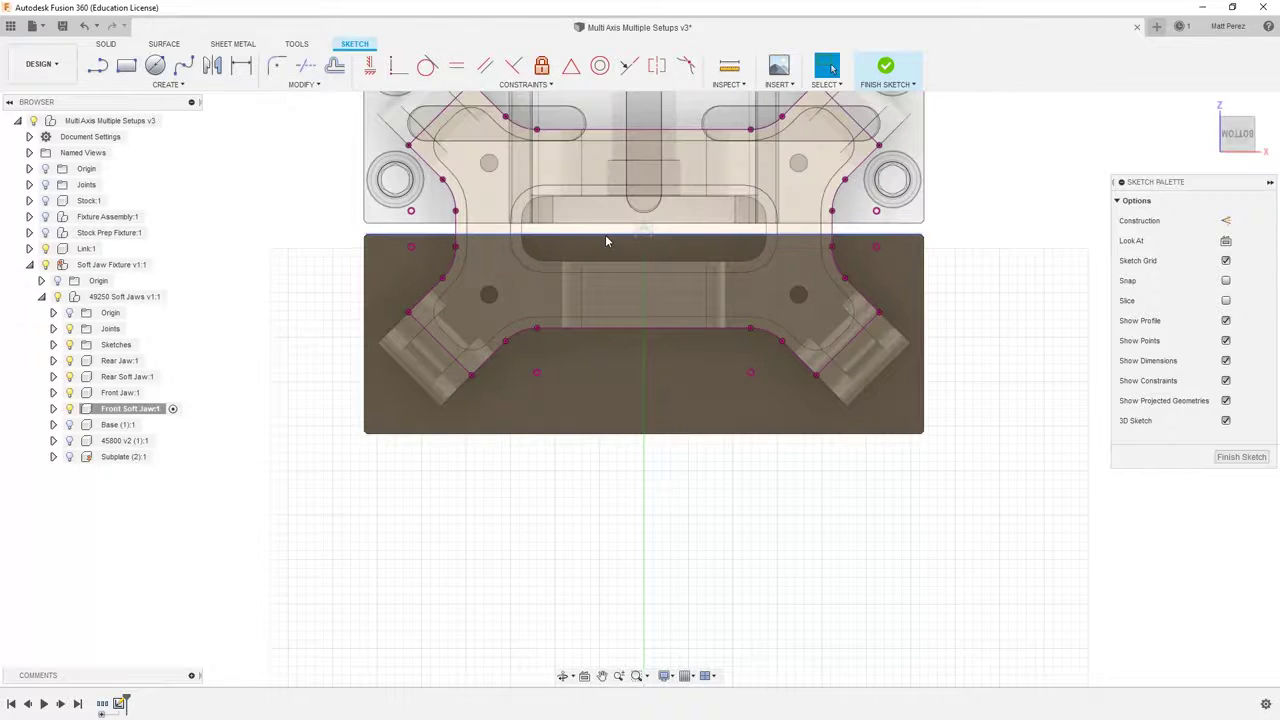
click(594, 240)
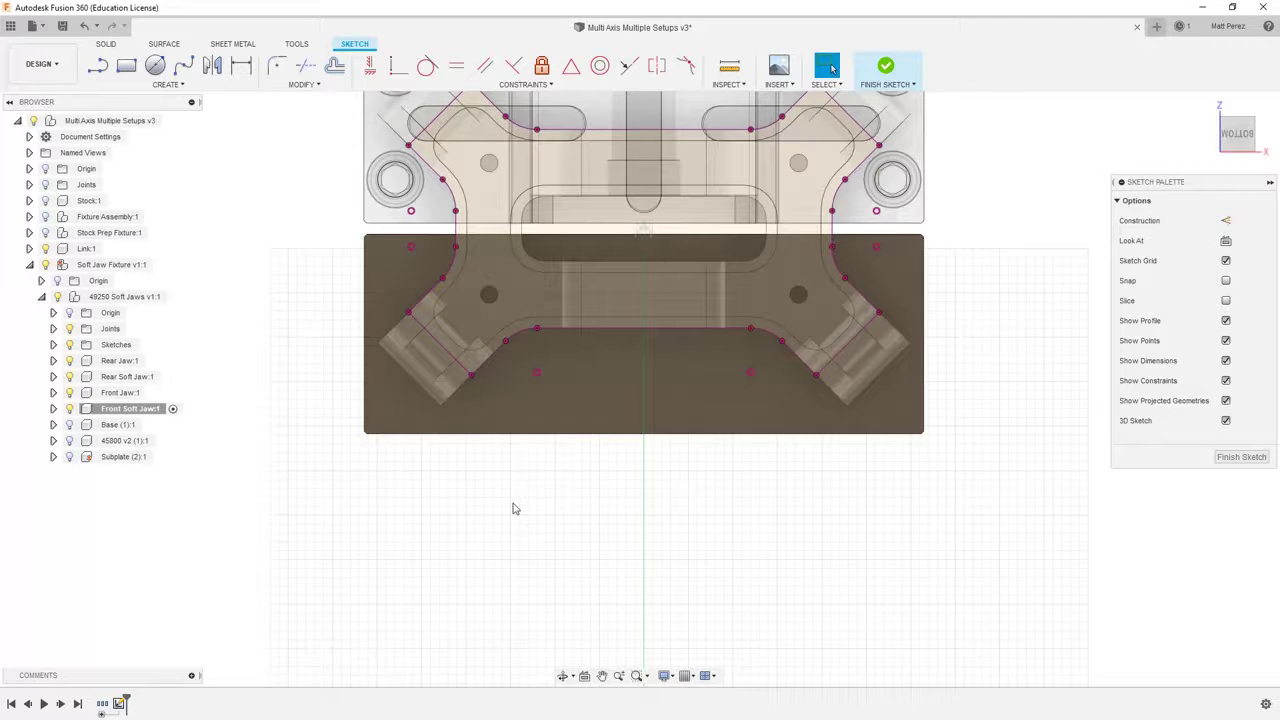
click(526, 363)
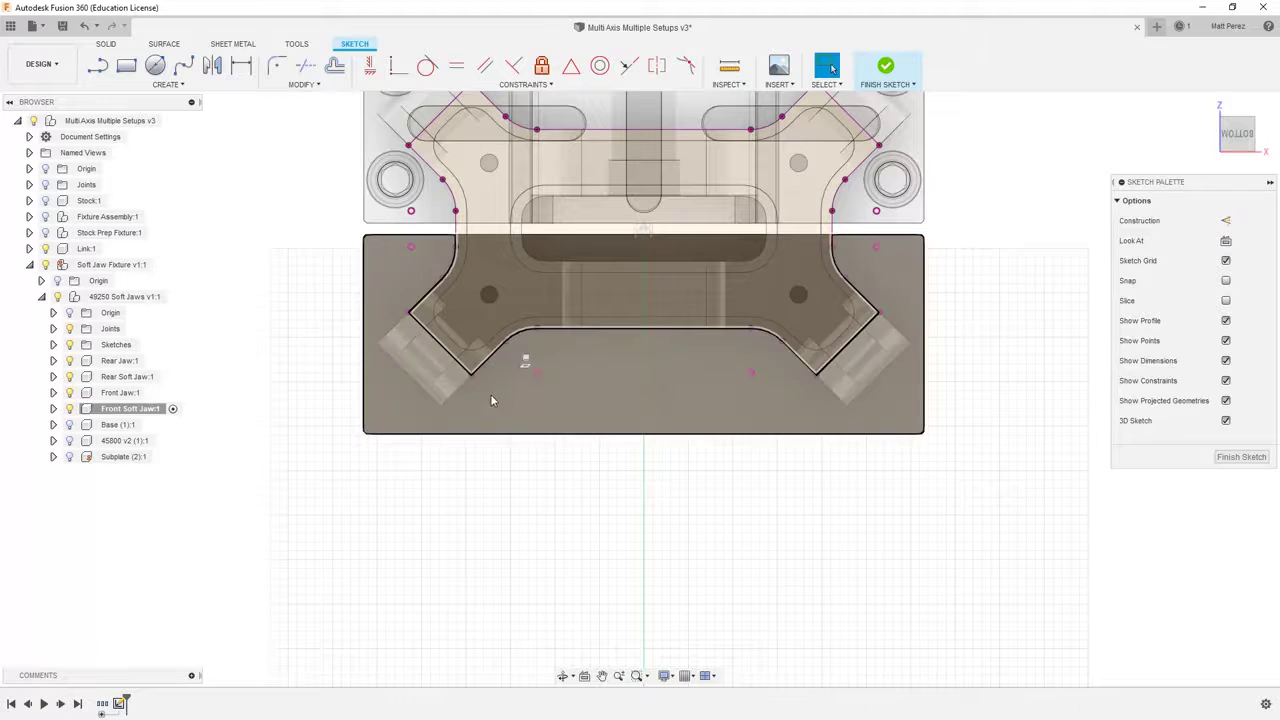
key(Escape)
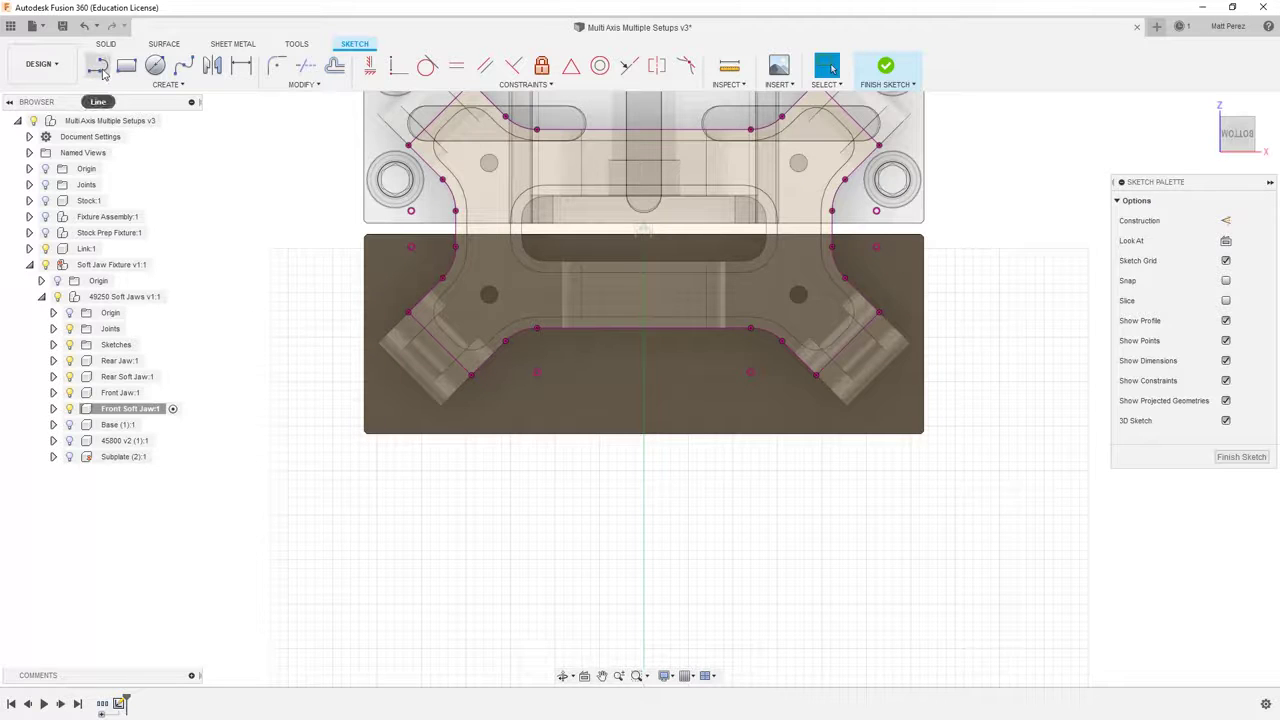
Draw vertical lines from both lower pocket corners to the jaw's bottom edge, then finish the sketch.
click(101, 70)
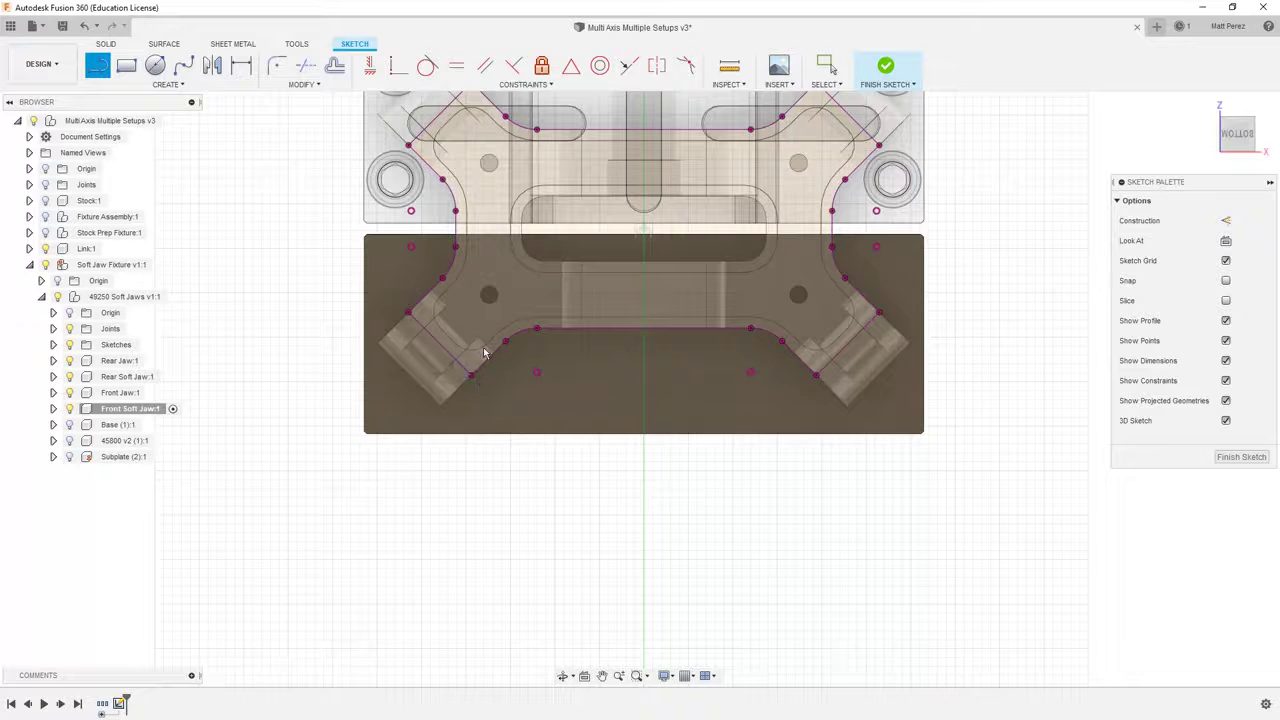
click(471, 377)
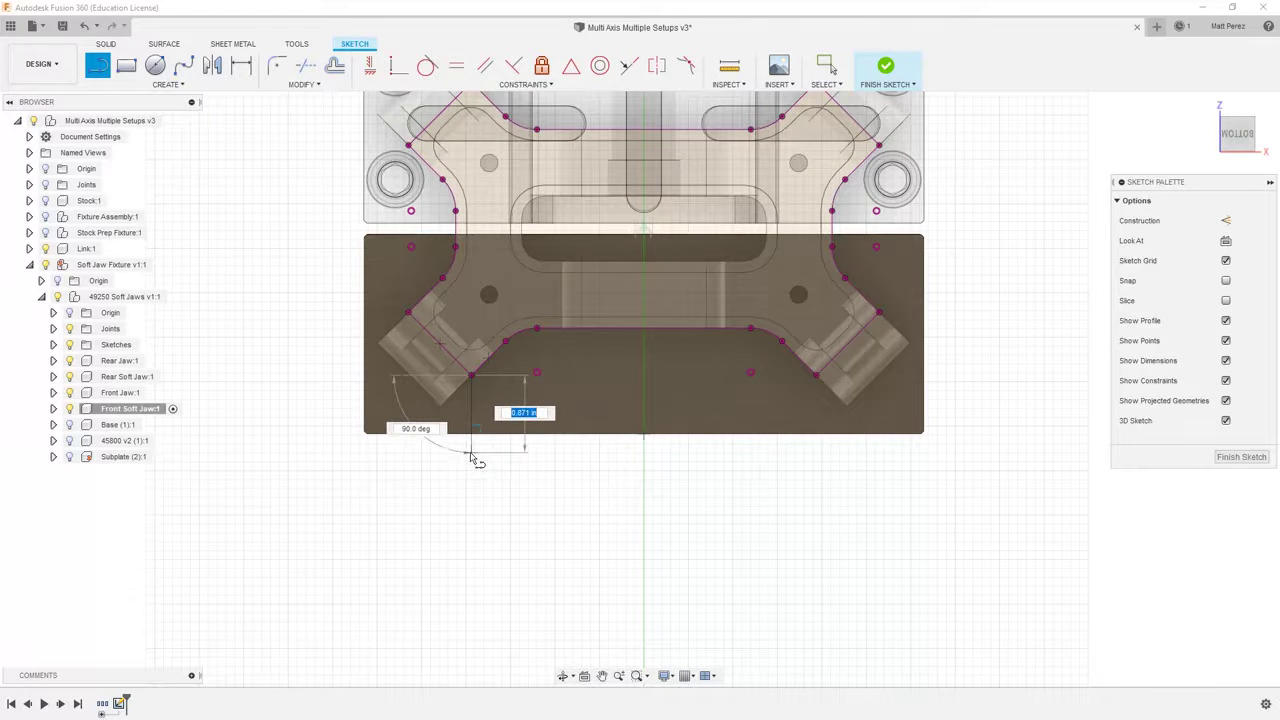
click(471, 452)
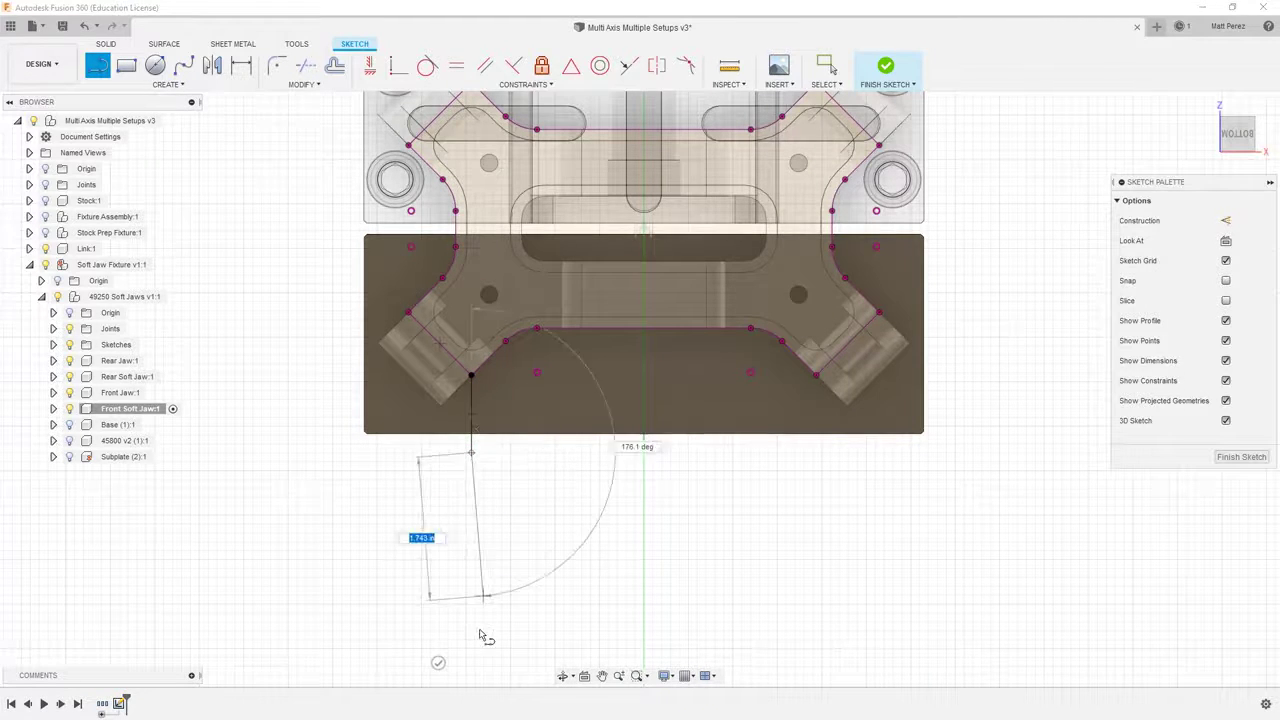
key(Escape)
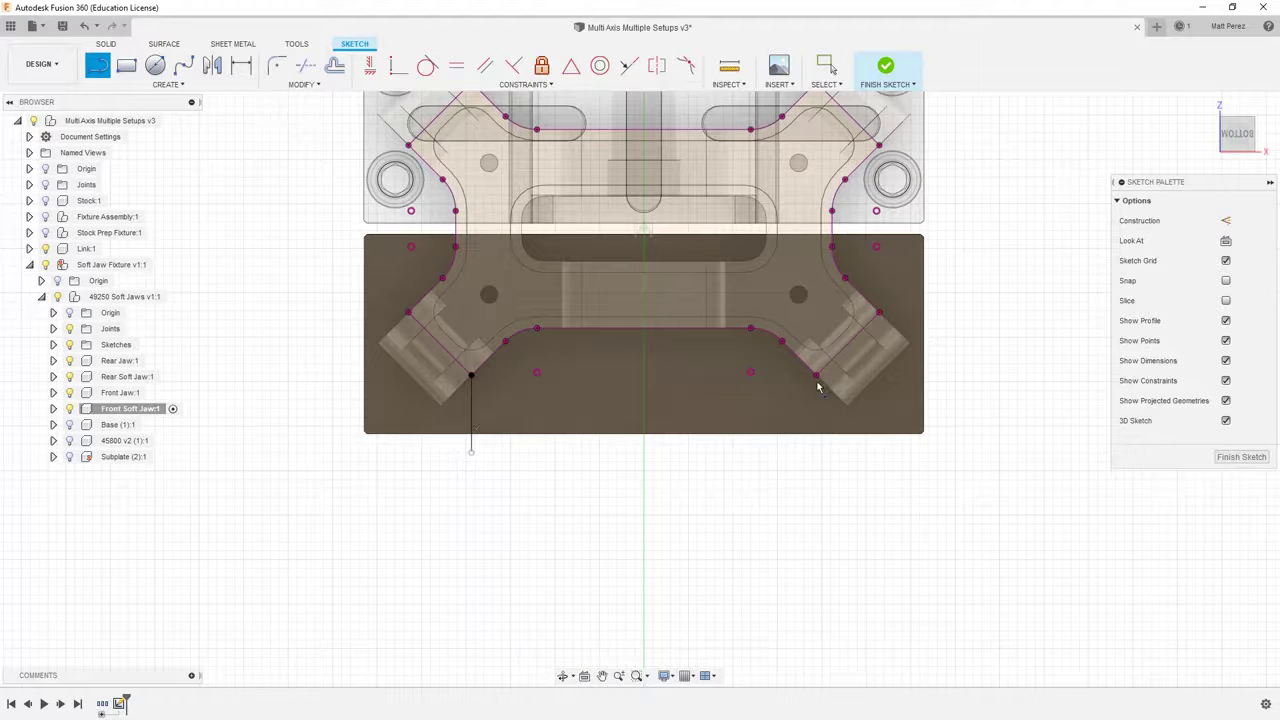
key(l)
click(816, 376)
click(816, 472)
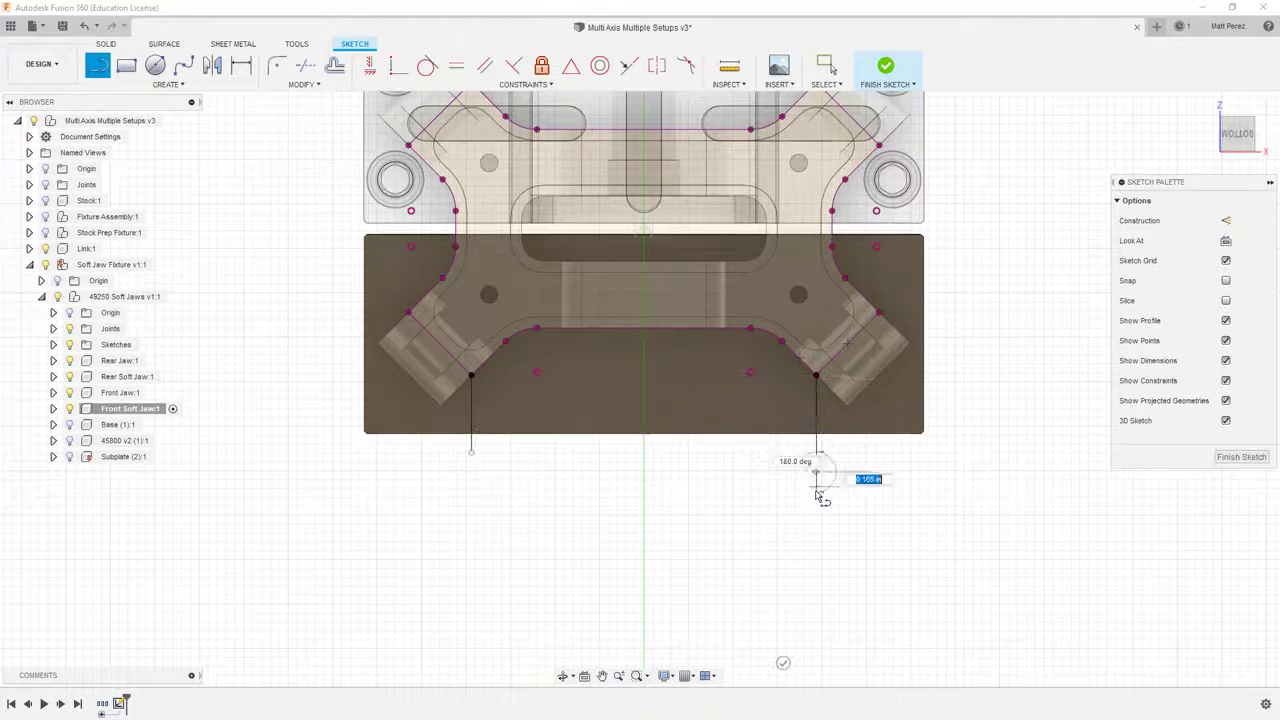
key(Escape)
key(Escape)
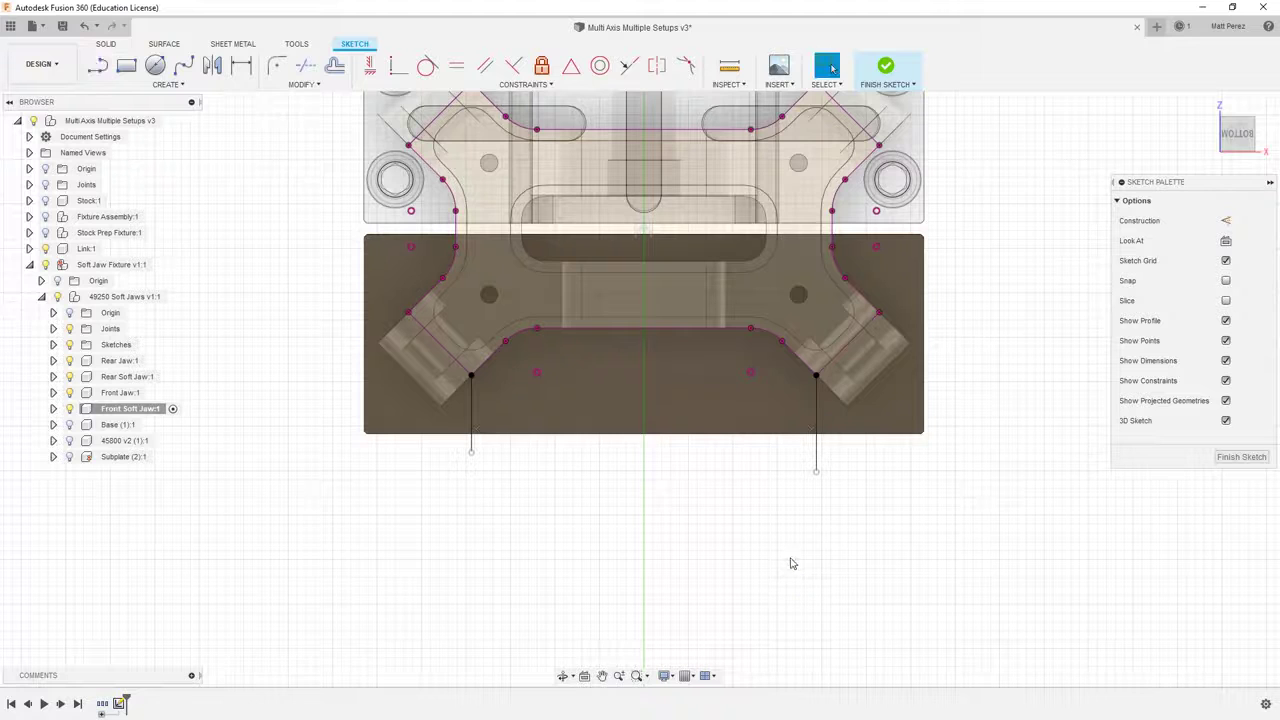
drag(817, 474, 817, 434)
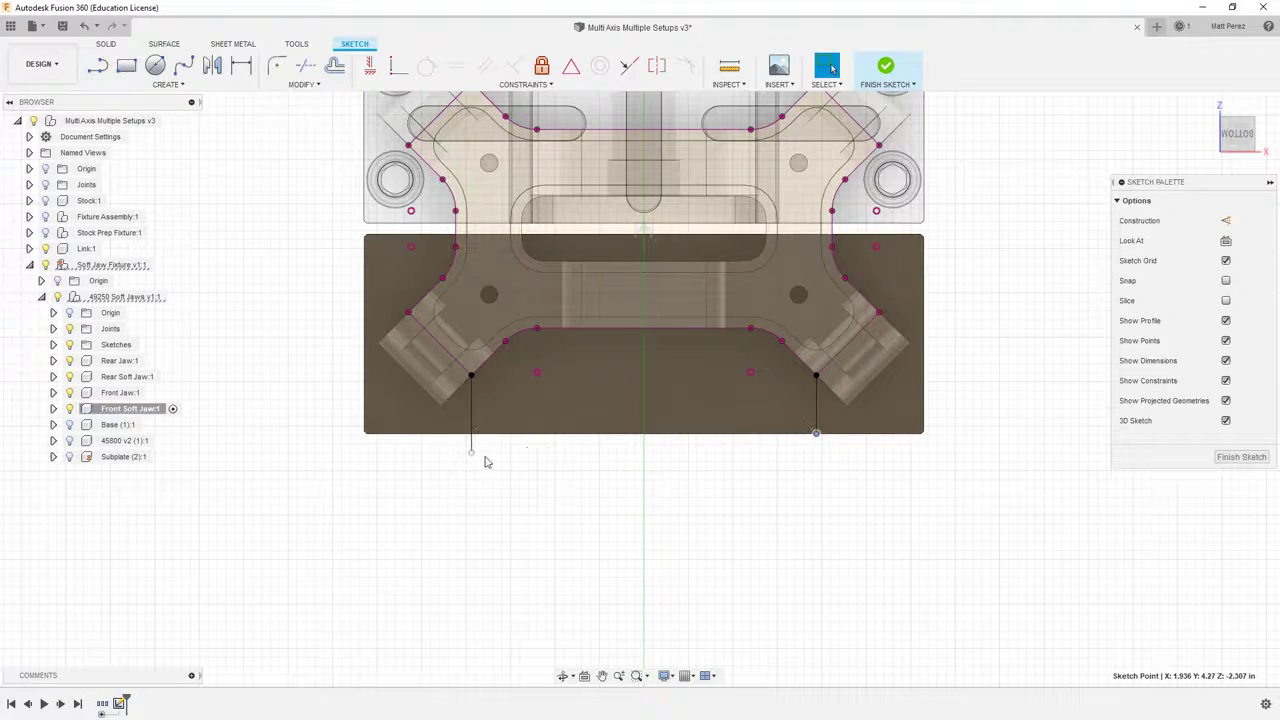
drag(475, 458, 474, 442)
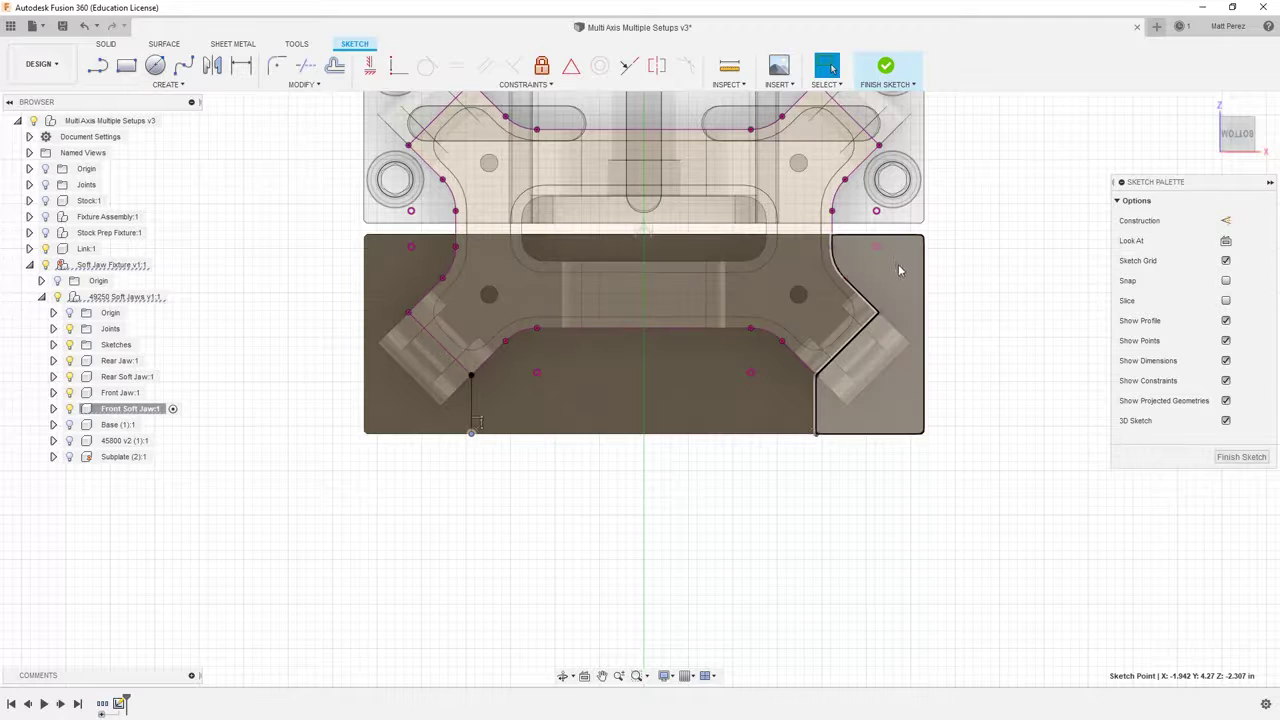
click(1242, 457)
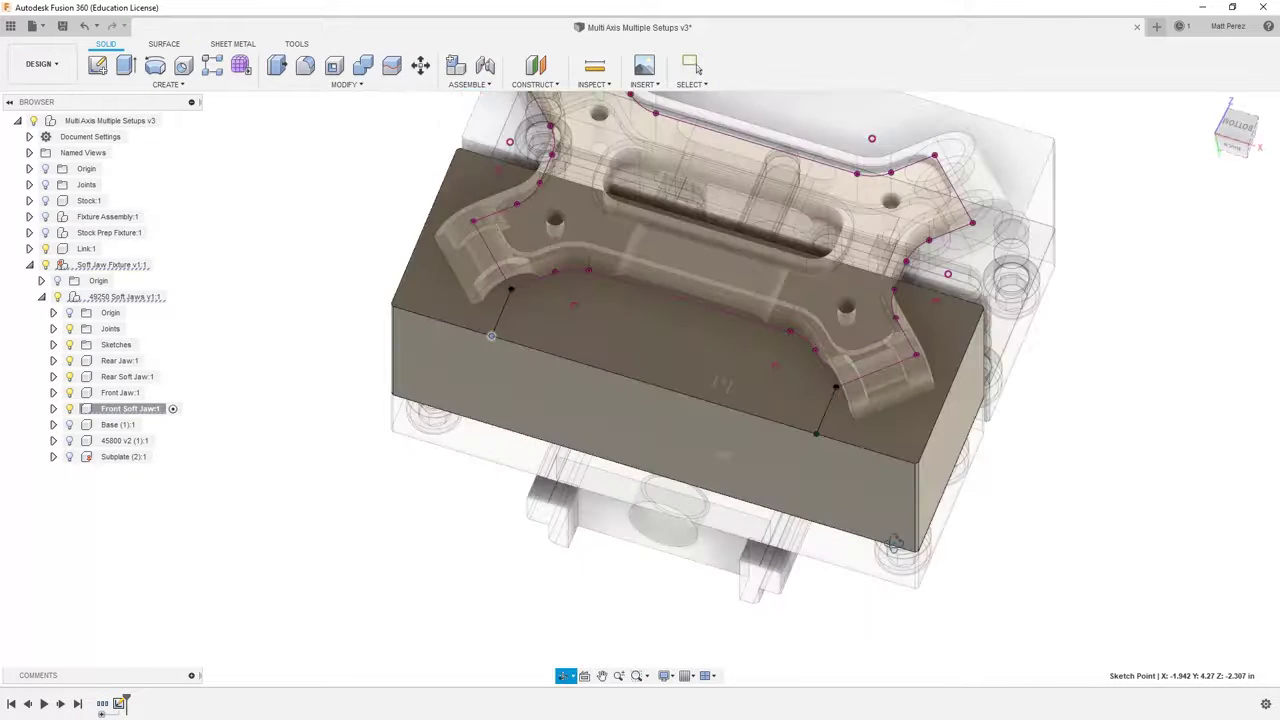
Extrude the left corner, right corner and under-link profiles as a -1.20 in cut preview.
click(126, 66)
click(463, 327)
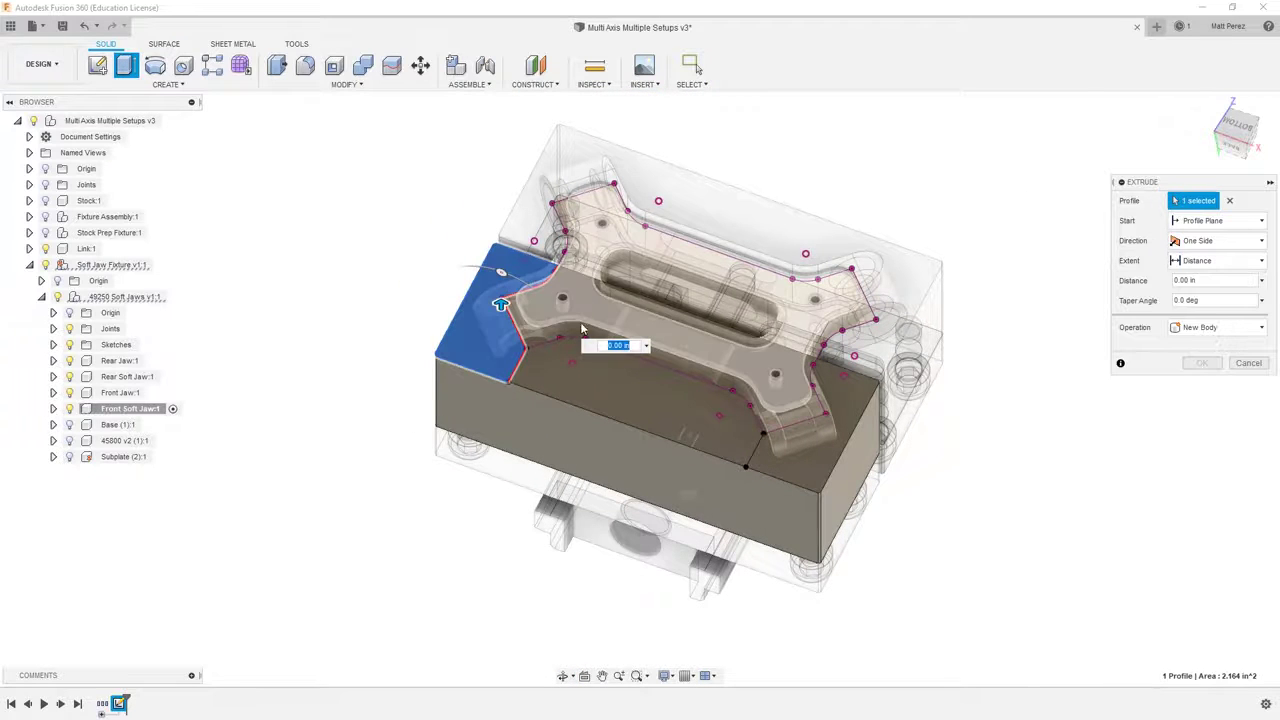
scroll(805, 392, up, 3)
click(883, 432)
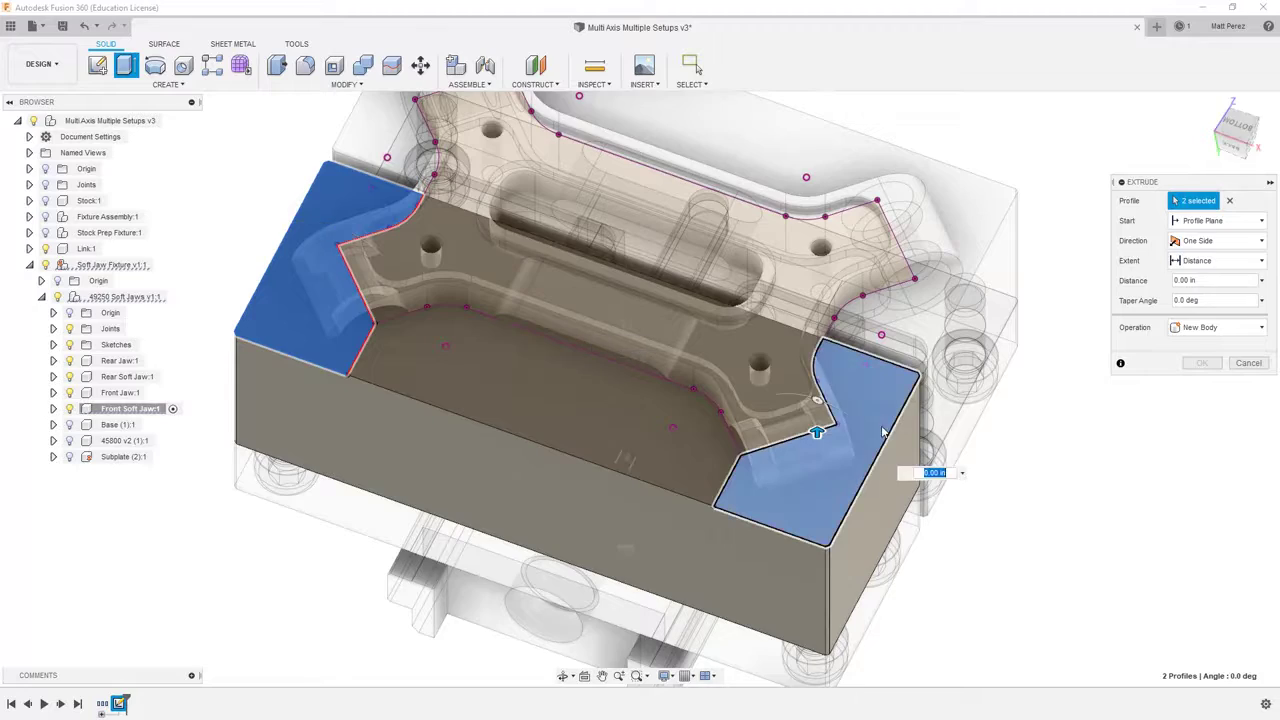
shift+middle_drag(883, 432, 537, 166)
click(618, 224)
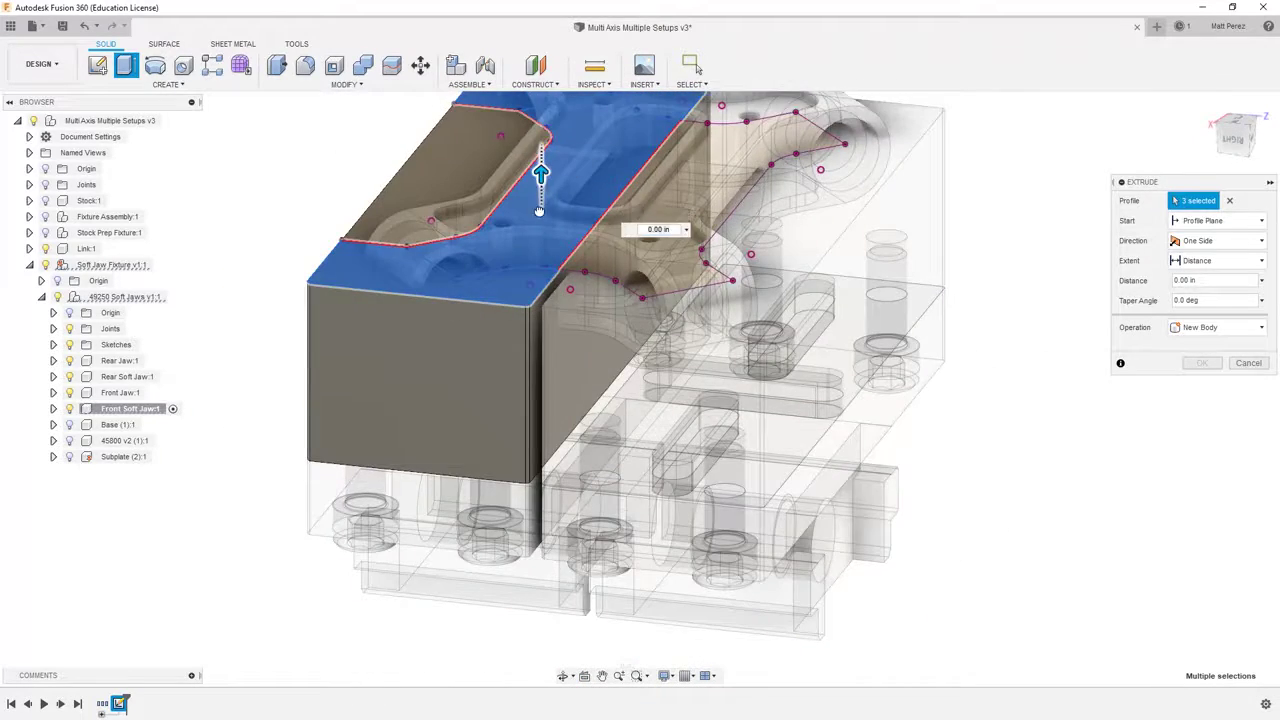
drag(539, 209, 540, 322)
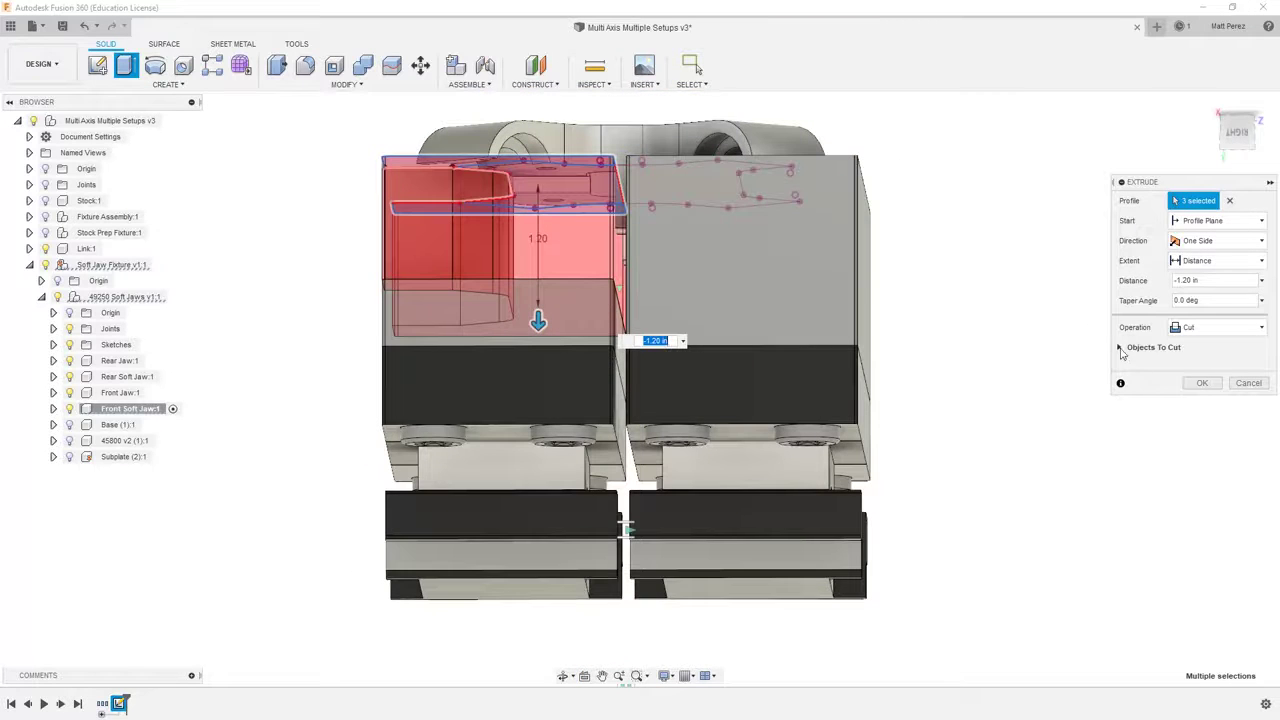
Limit Objects To Cut to the front soft jaw, excluding the Link body.
click(1120, 348)
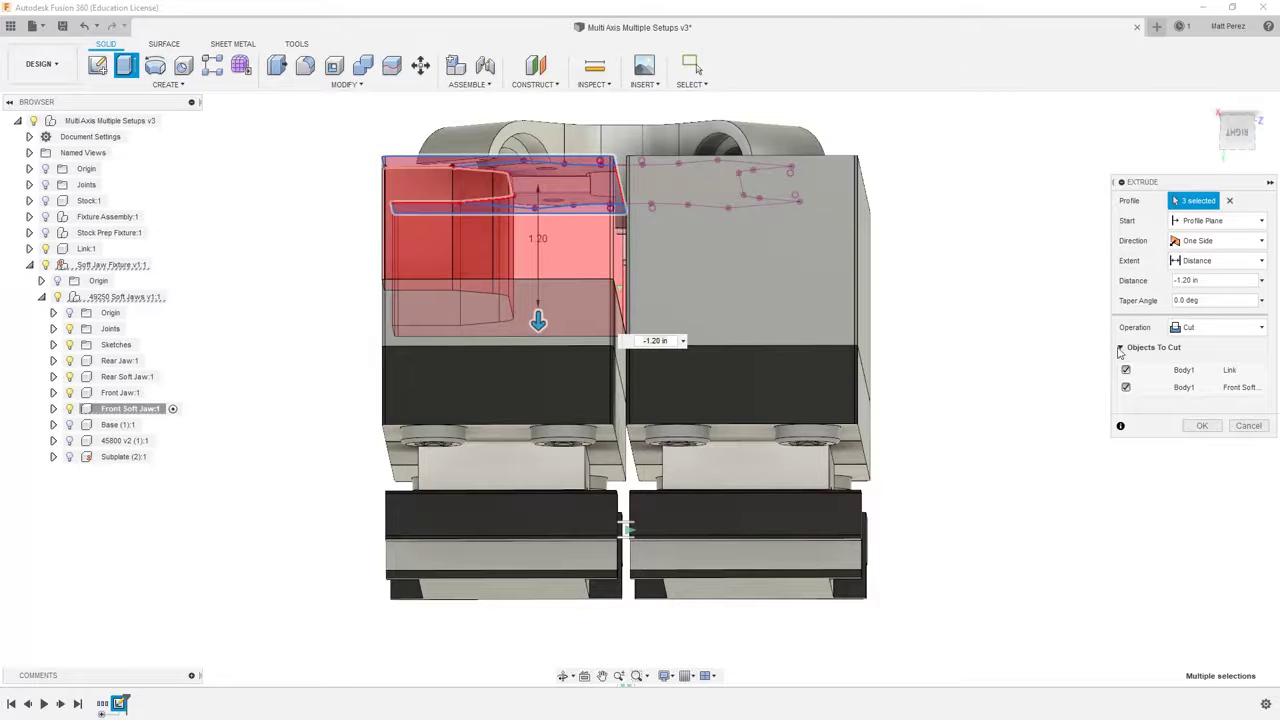
click(1126, 370)
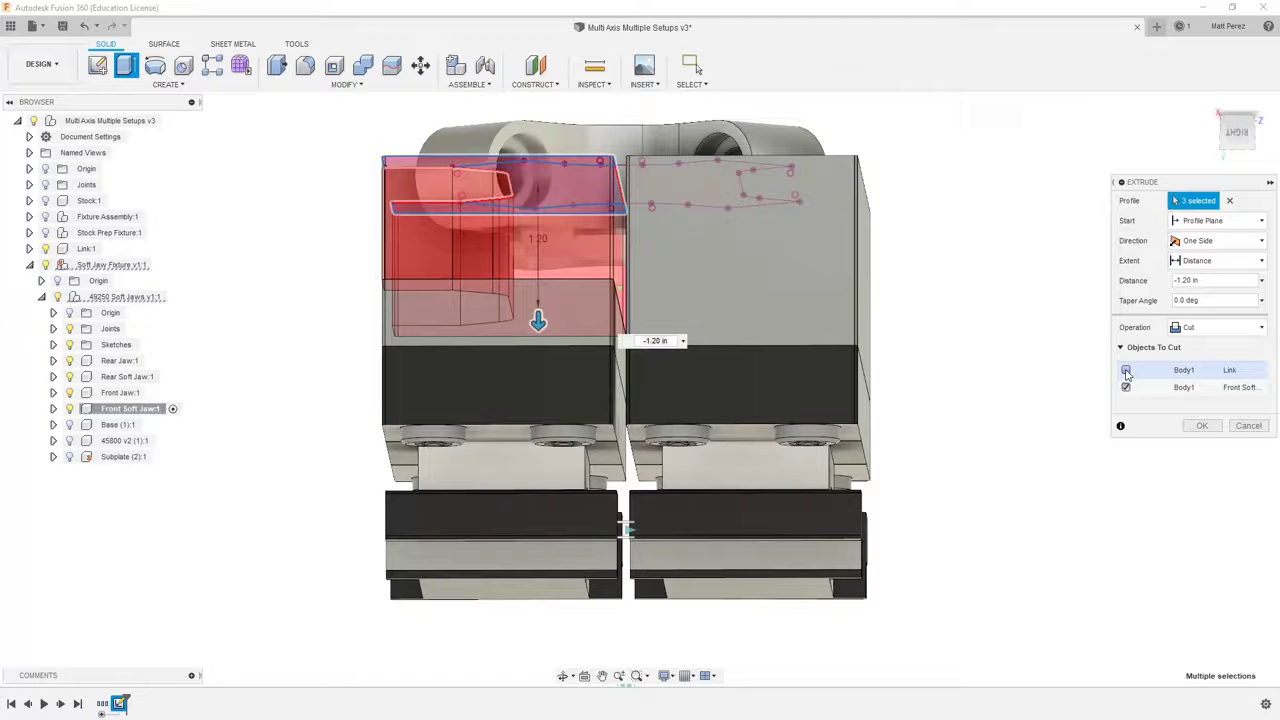
scroll(557, 232, up, 5)
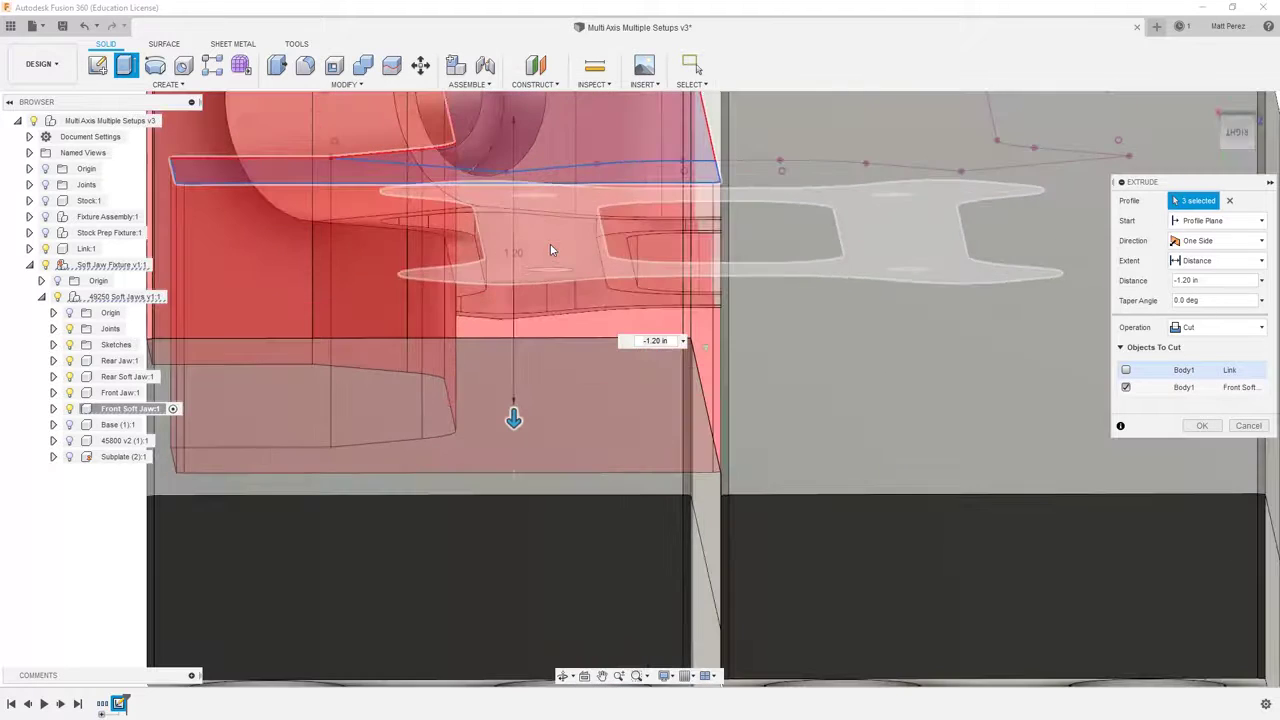
Set the cut extent to To Object at the chosen edge and apply the cut.
click(1213, 261)
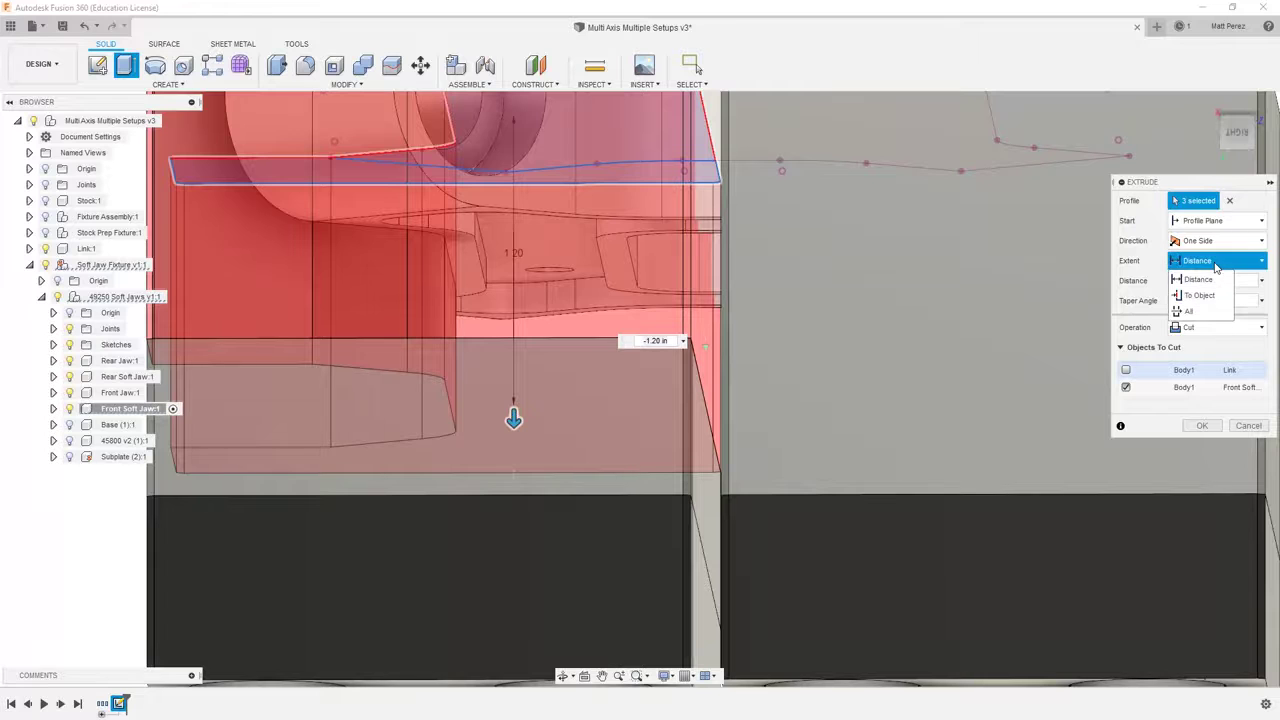
click(1199, 296)
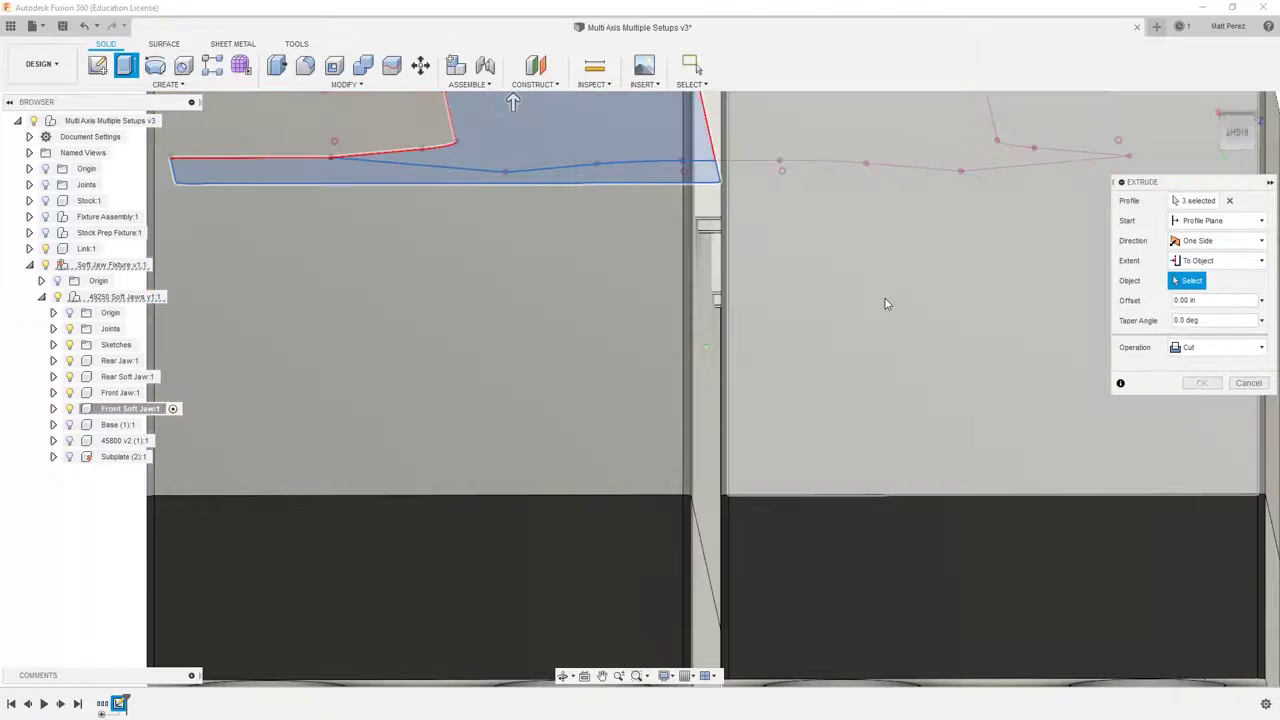
scroll(705, 222, up, 5)
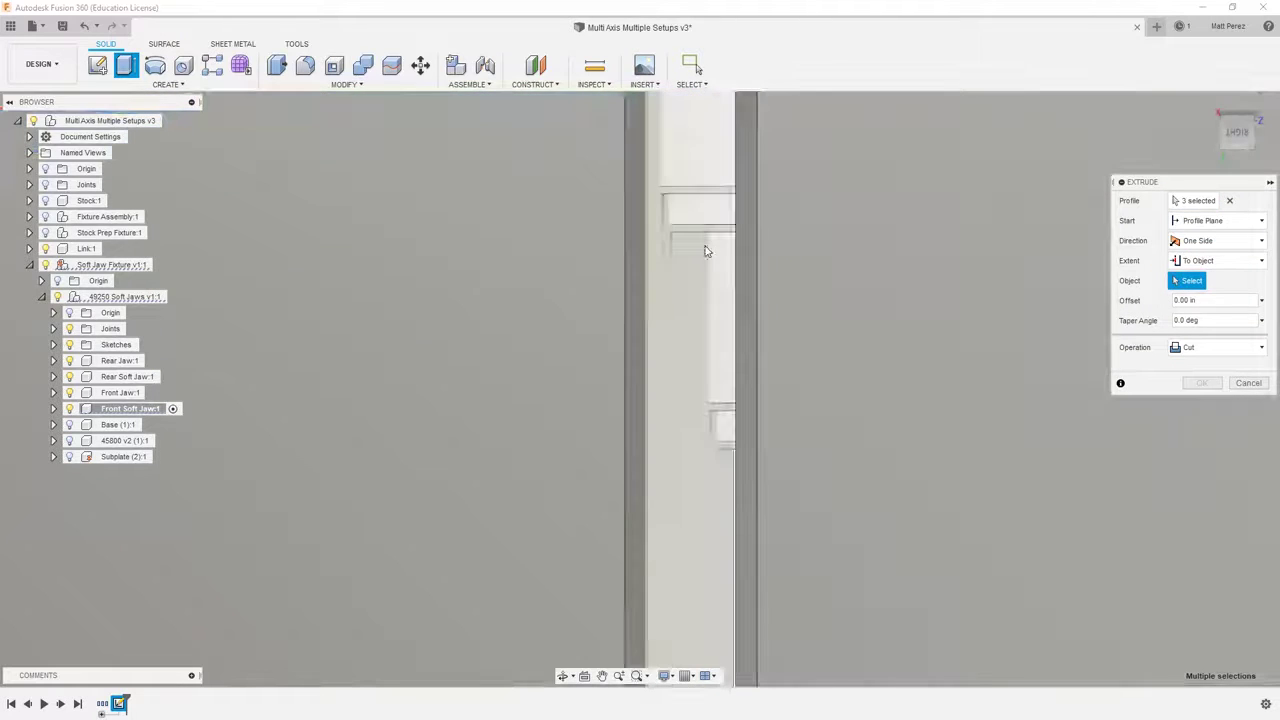
click(707, 221)
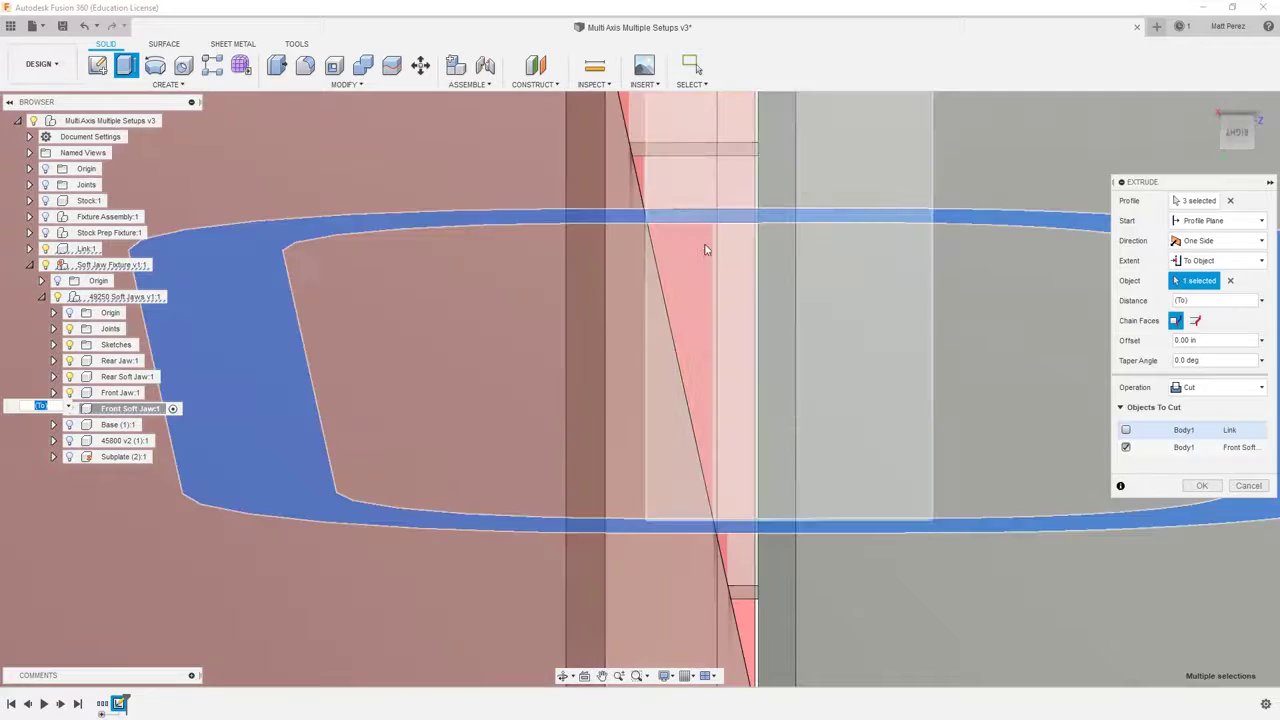
scroll(700, 310, down, 4)
scroll(693, 325, down, 2)
mouse_move(620, 325)
shift+middle_down()
mouse_move(628, 342)
mouse_move(620, 333)
shift+middle_up()
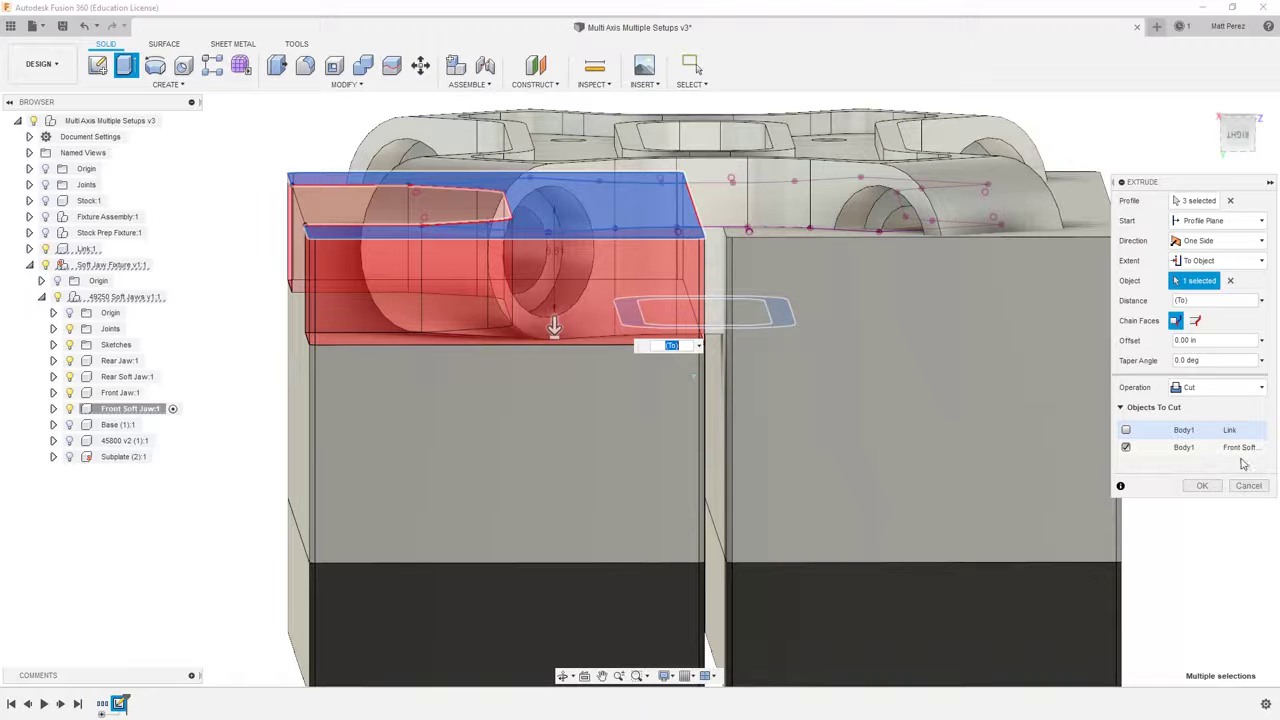
click(1199, 485)
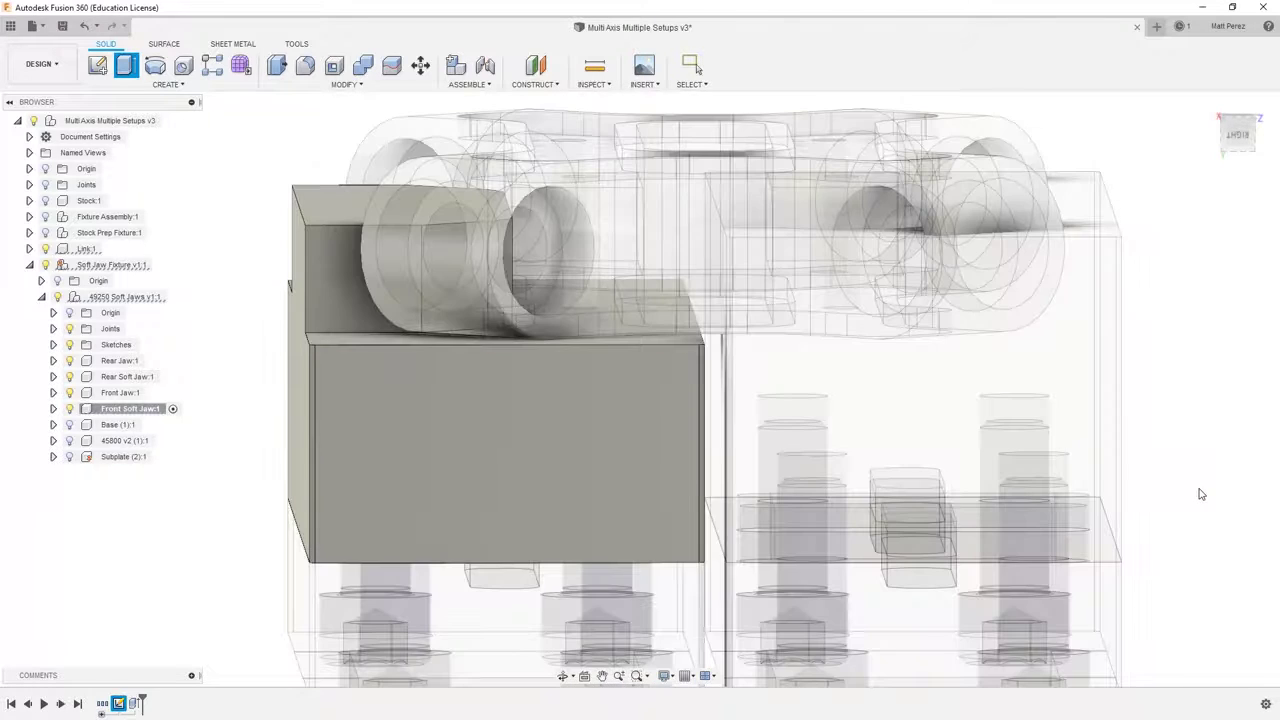
Orbit around the pocketed jaw and expand Front Soft Jaw:1 to show Origin, Bodies and Sketches.
scroll(885, 436, down, 3)
shift+middle_drag(871, 423, 800, 370)
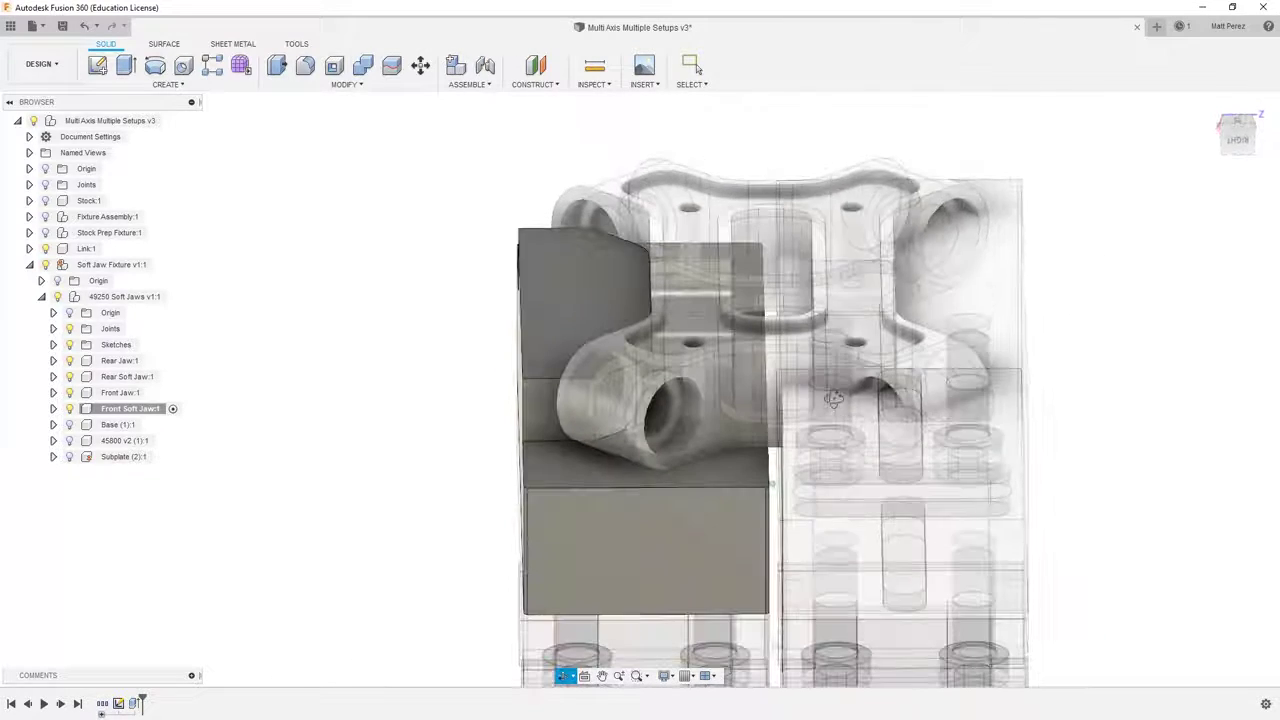
middle_drag(760, 316, 707, 266)
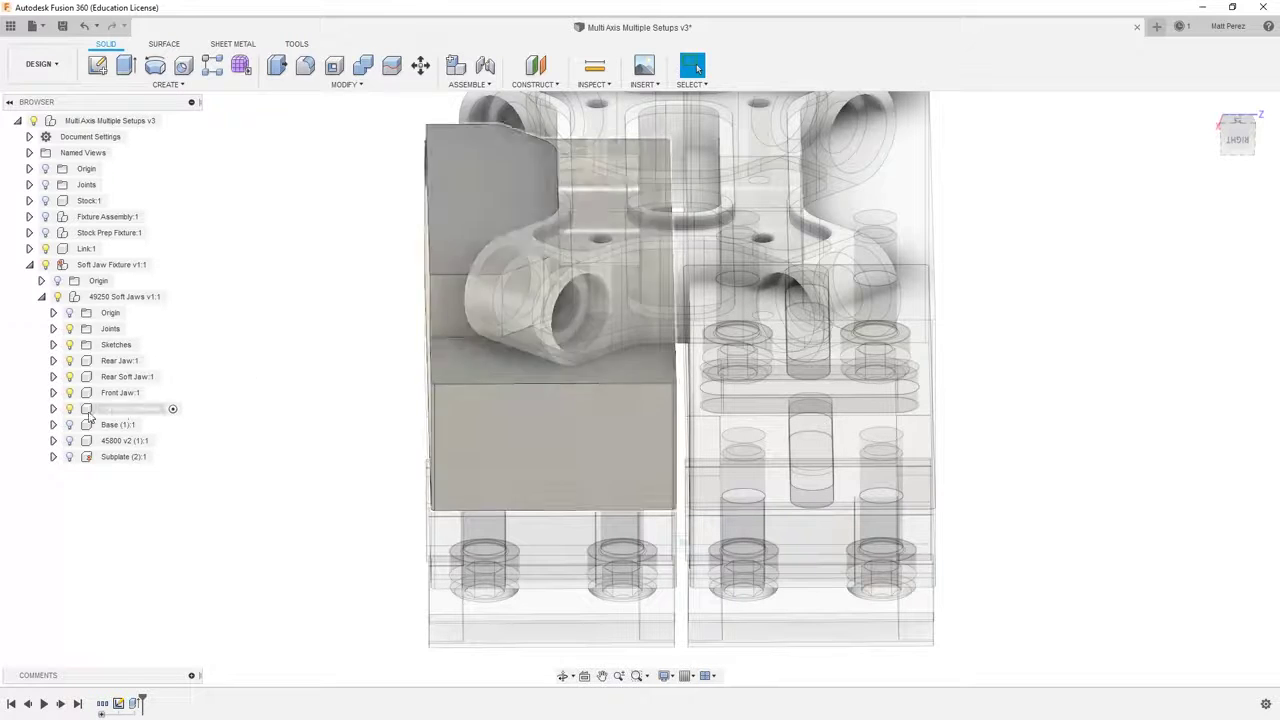
click(53, 409)
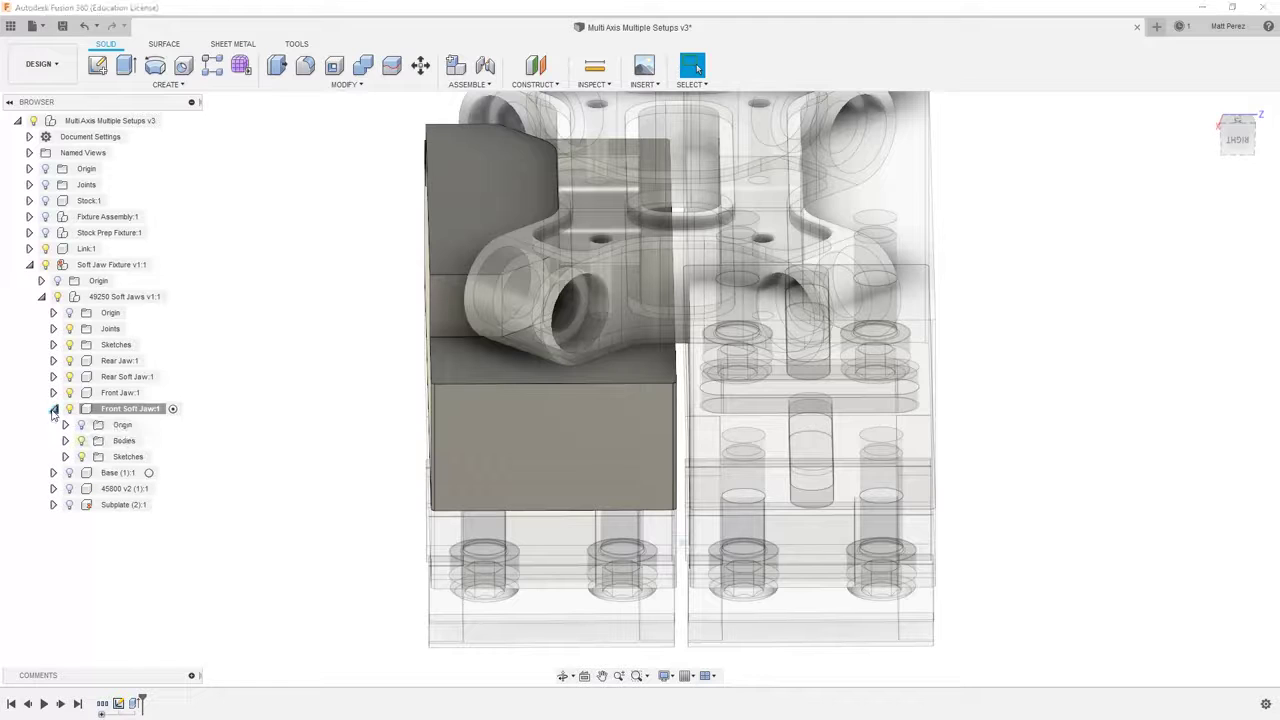
Reopen the pocket sketch Sketch2 for editing from the timeline.
click(119, 705)
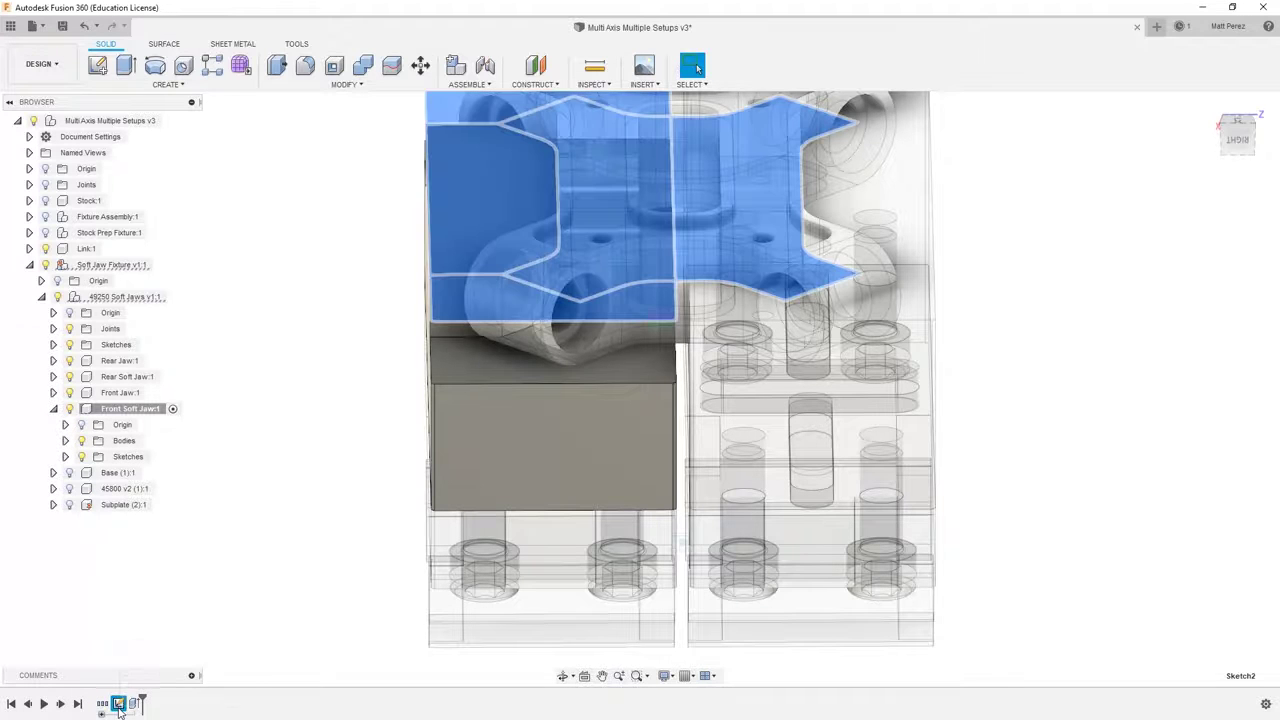
right_click(119, 705)
click(137, 571)
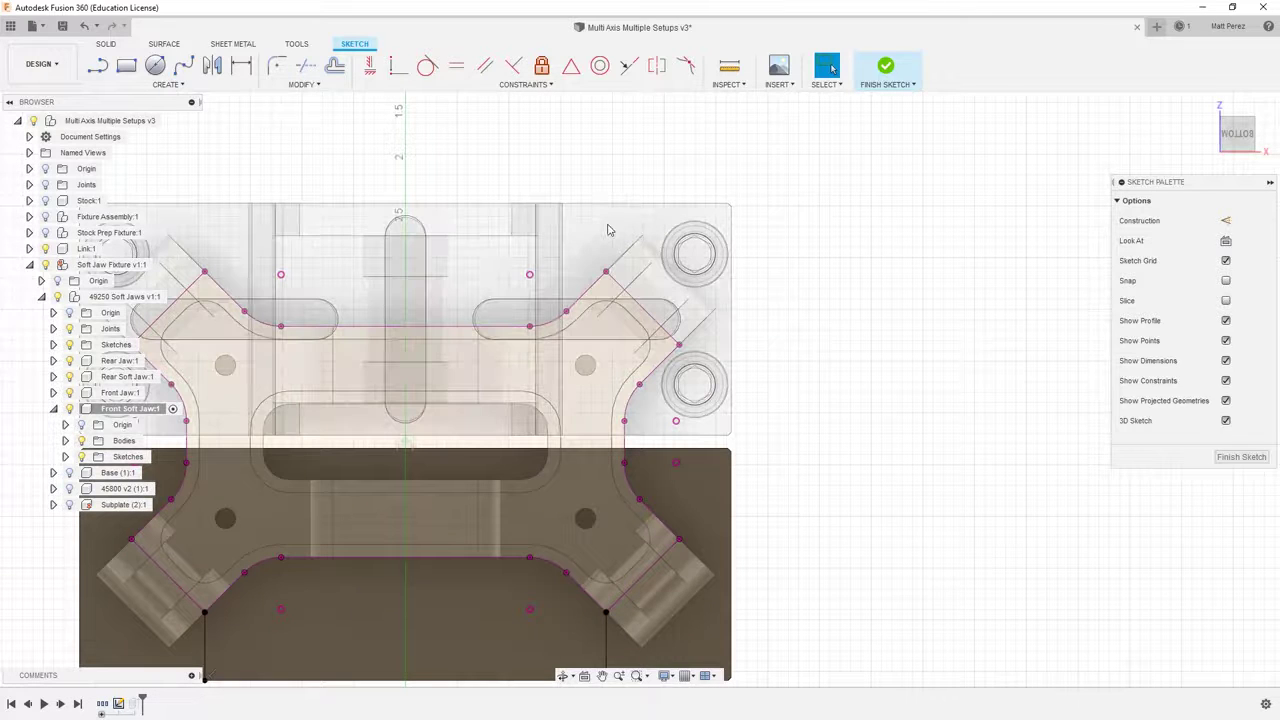
Draw vertical lines from the pocket's upper-right and upper-left corners past the upper jaw's edge.
key(l)
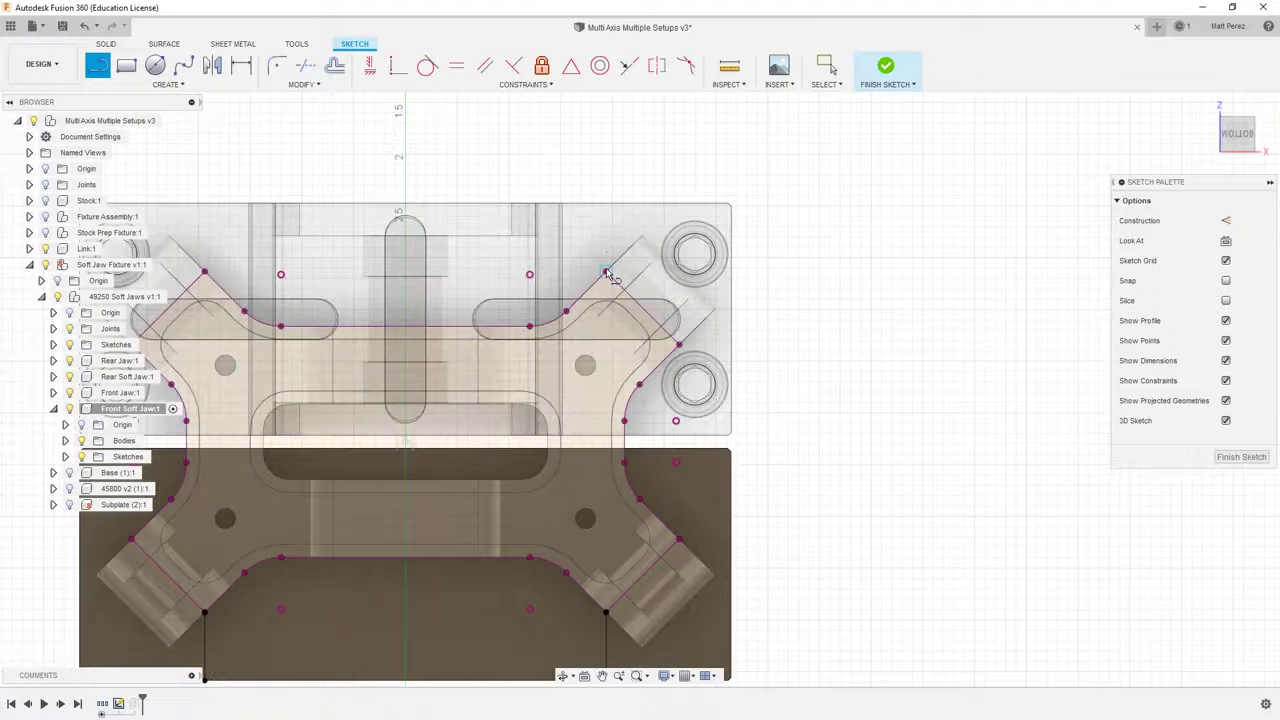
click(605, 271)
scroll(600, 170, down, 2)
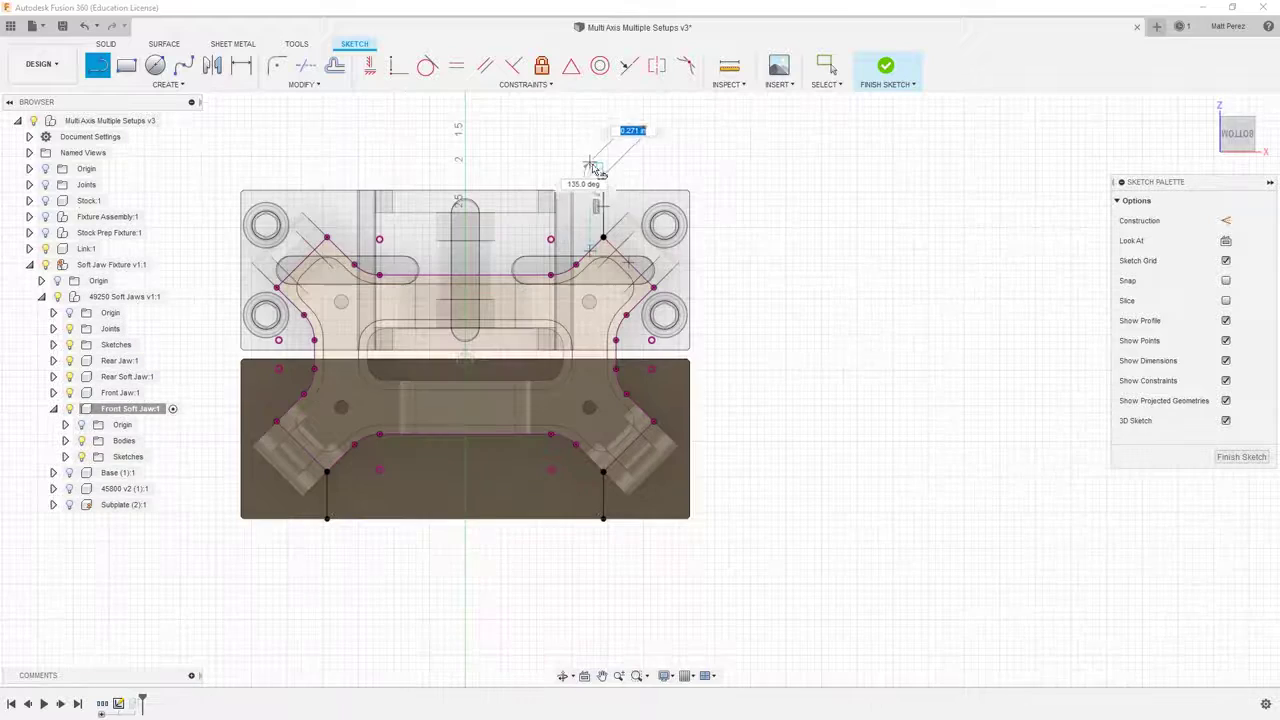
click(605, 183)
right_click(360, 165)
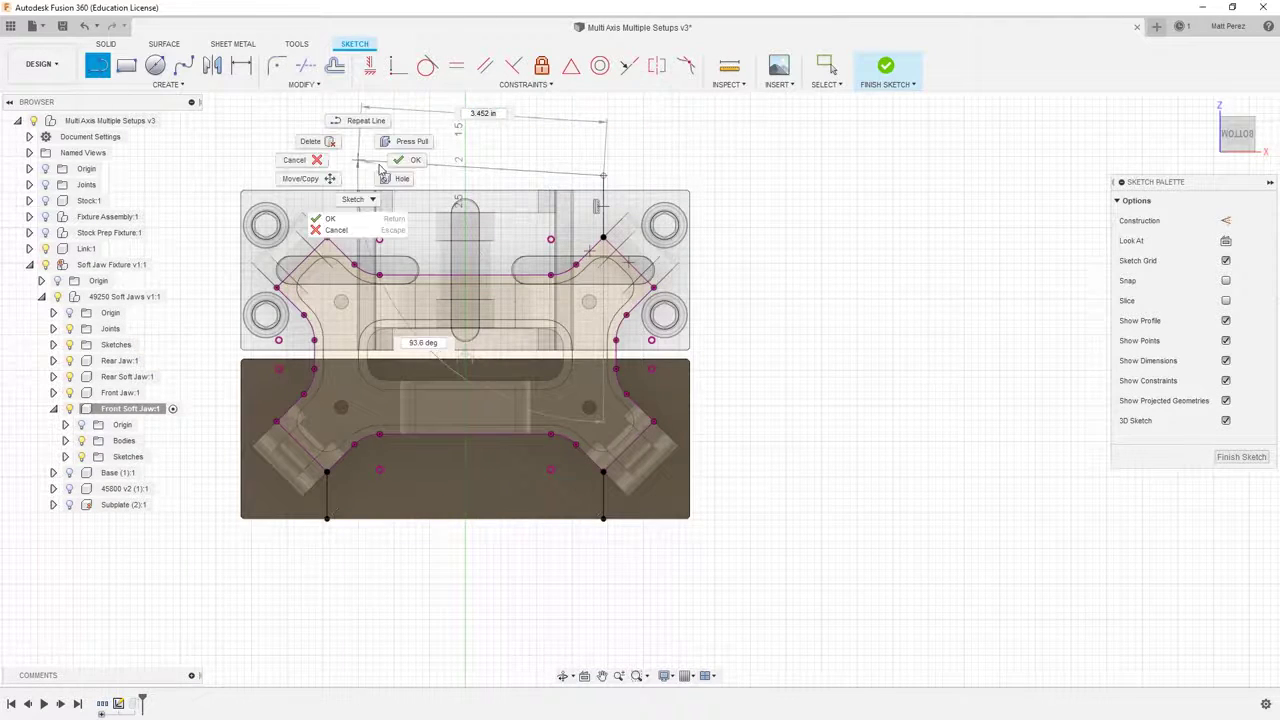
click(415, 170)
scroll(345, 192, up, 2)
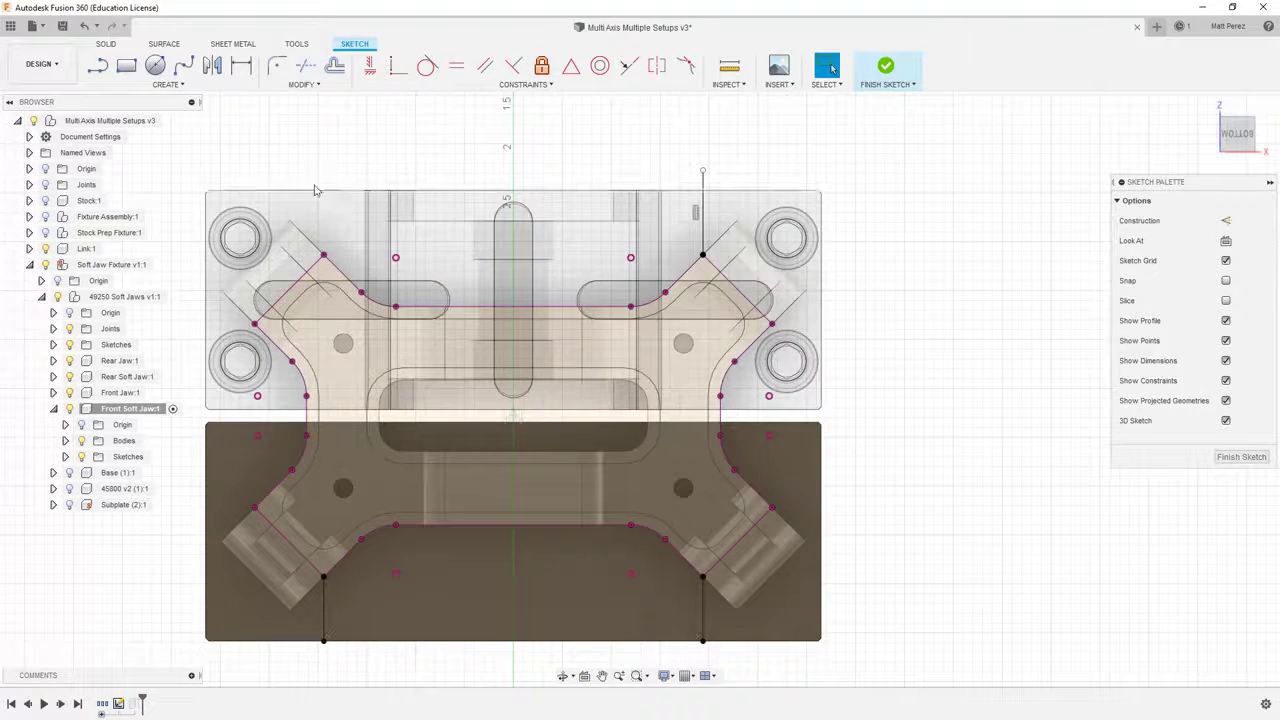
key(l)
click(323, 255)
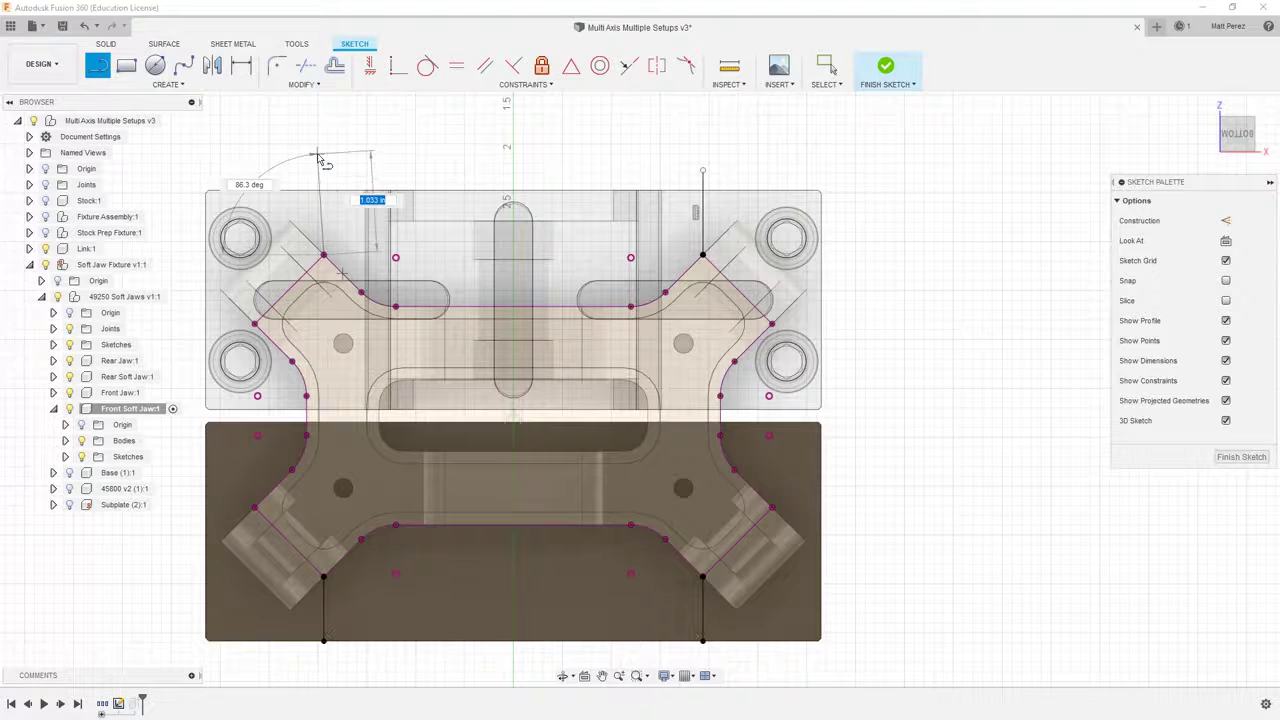
click(323, 155)
key(Escape)
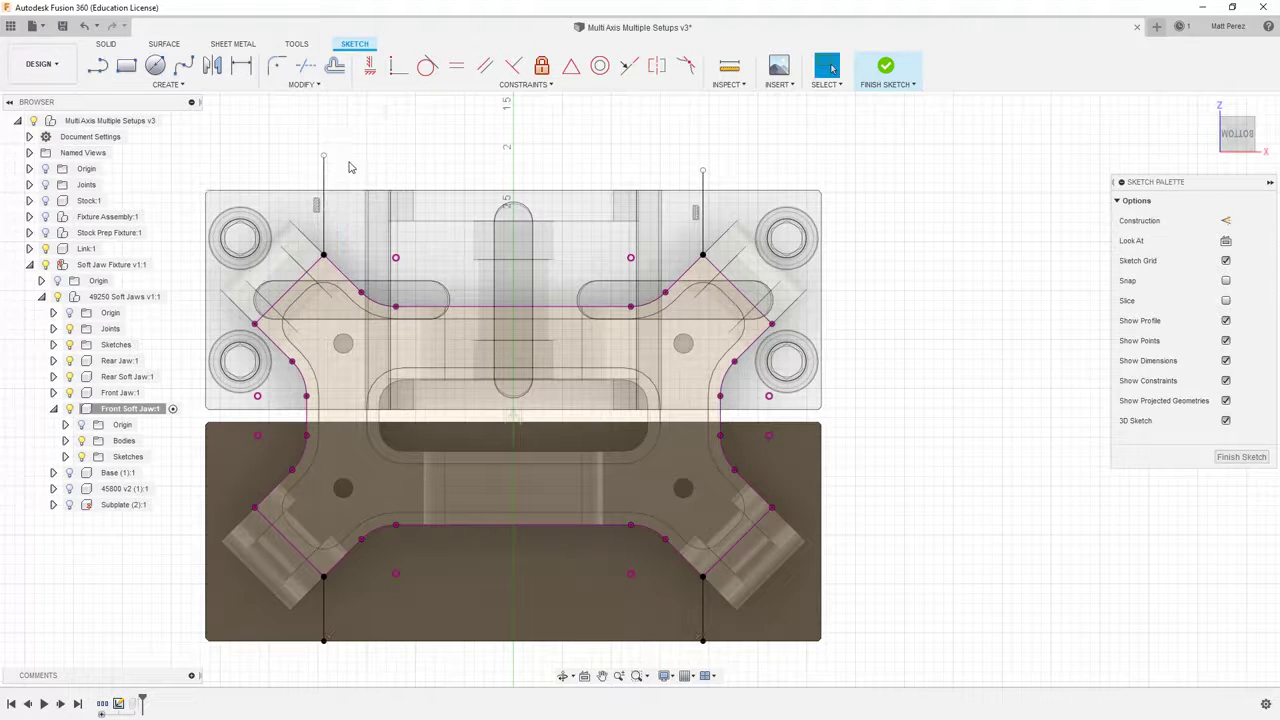
Project the upper soft jaw's face outline into Sketch2.
click(354, 215)
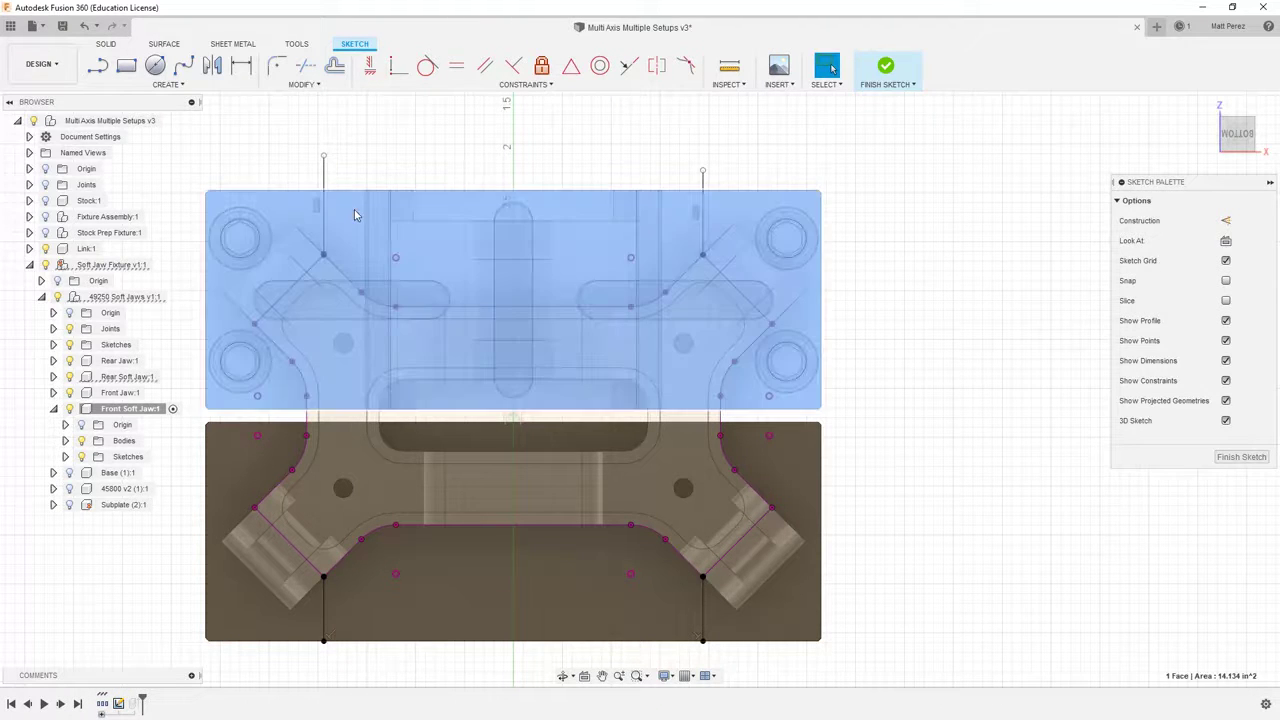
key(p)
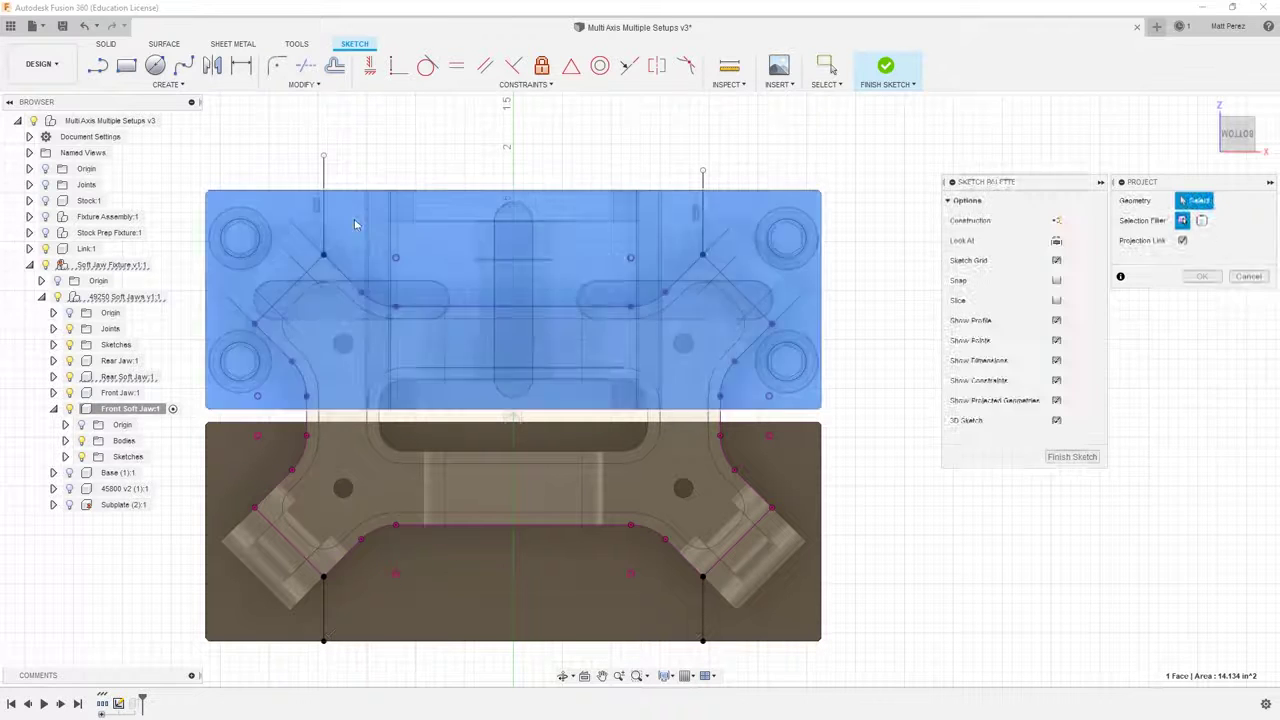
click(1202, 276)
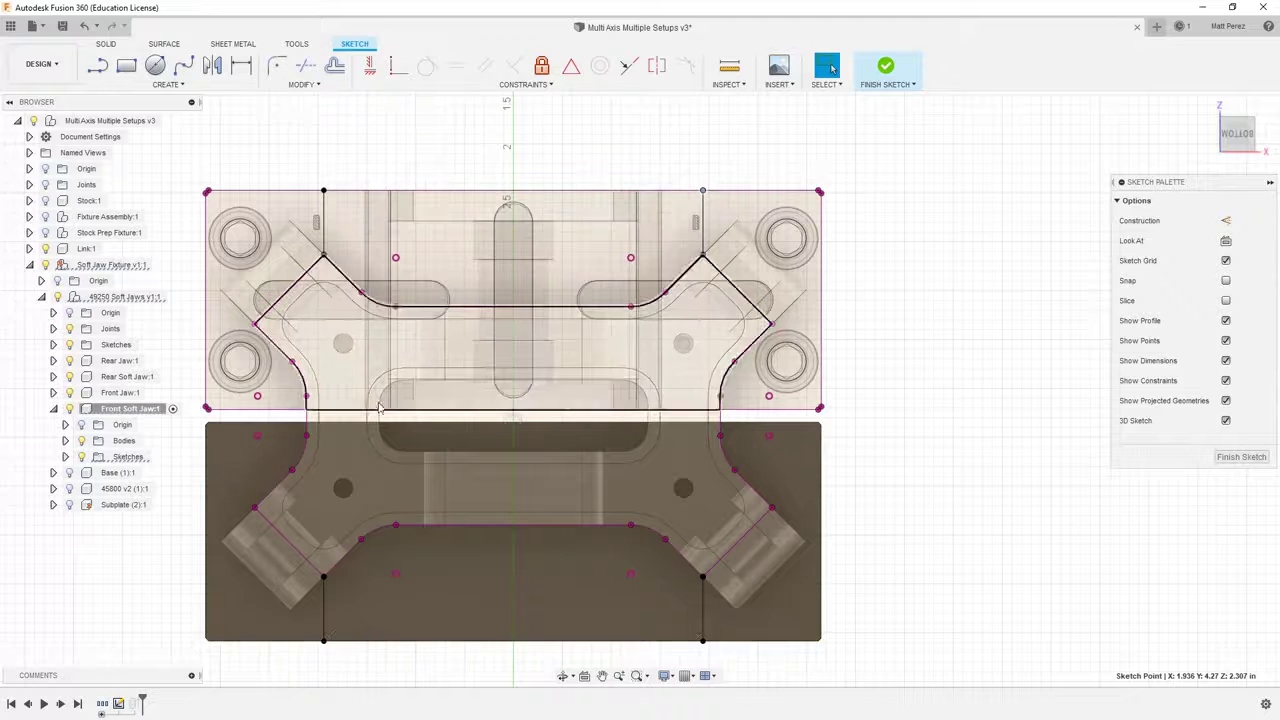
Finish the sketch and reopen the Extrude2 pocket cut for editing.
click(1254, 460)
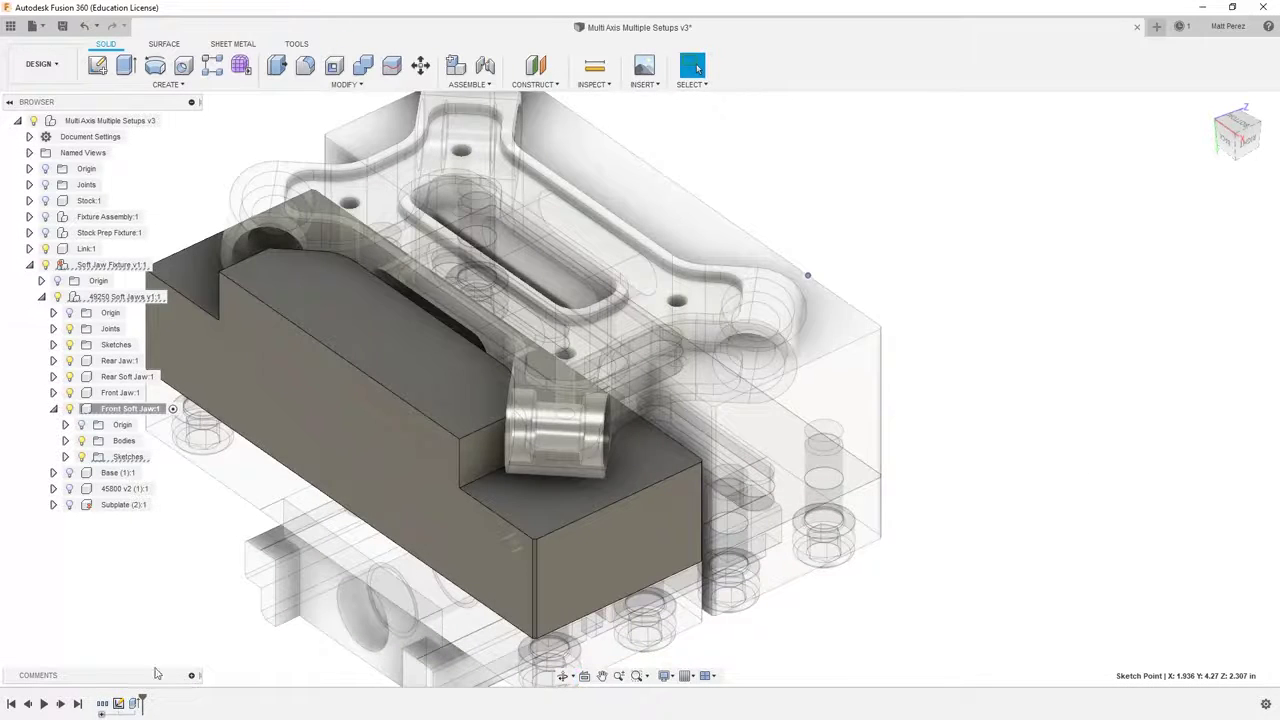
right_click(134, 704)
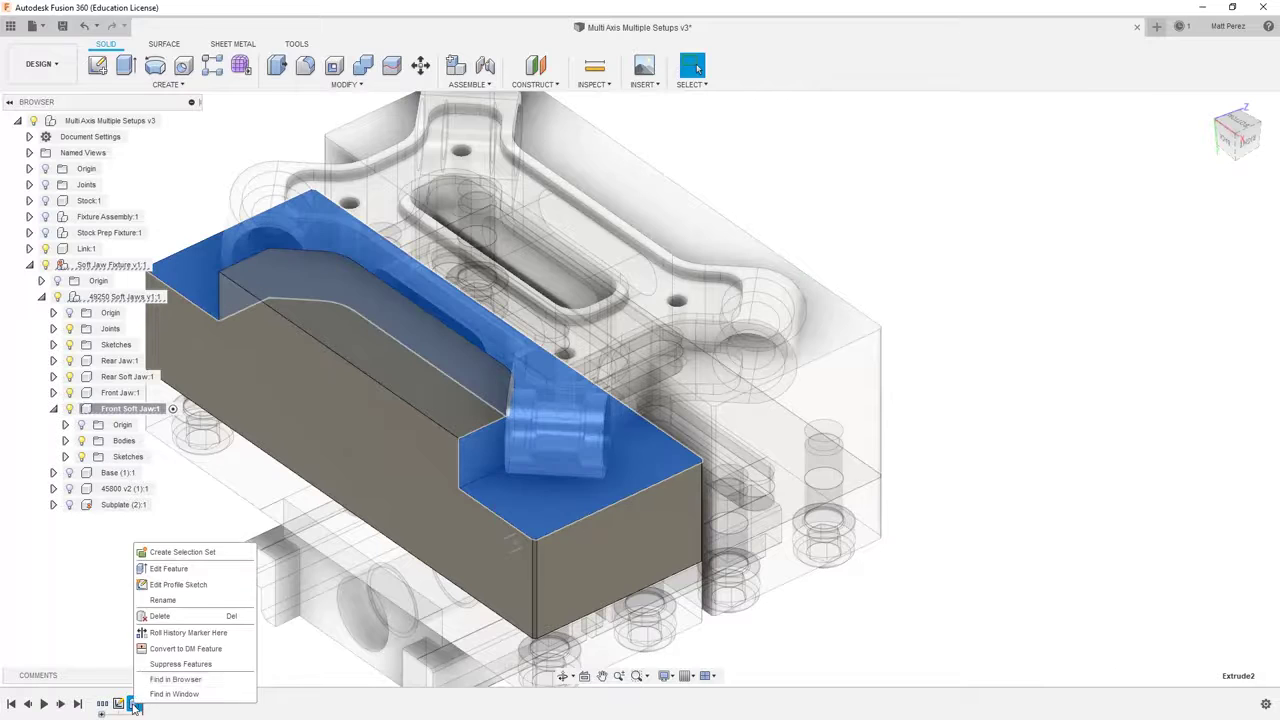
click(167, 570)
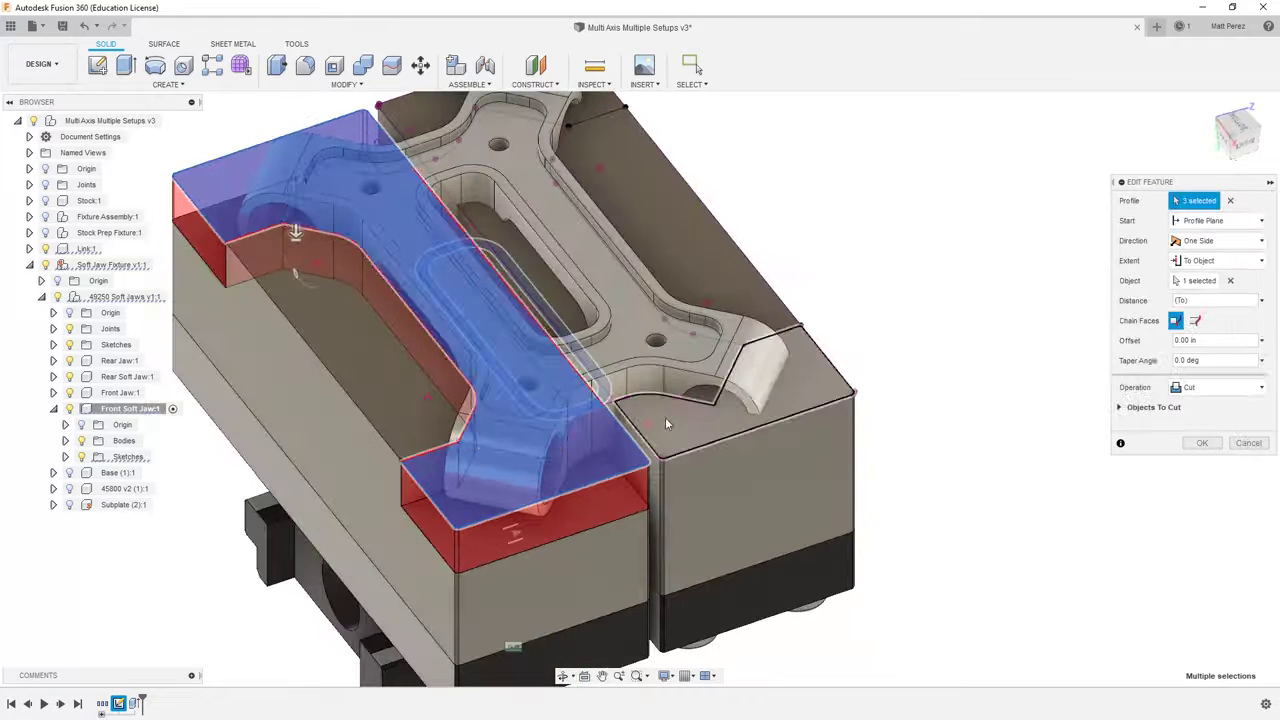
Add the newly closed profile and include Rear Soft Jaw in the bodies the cut affects.
scroll(670, 420, up, 3)
scroll(703, 412, down, 5)
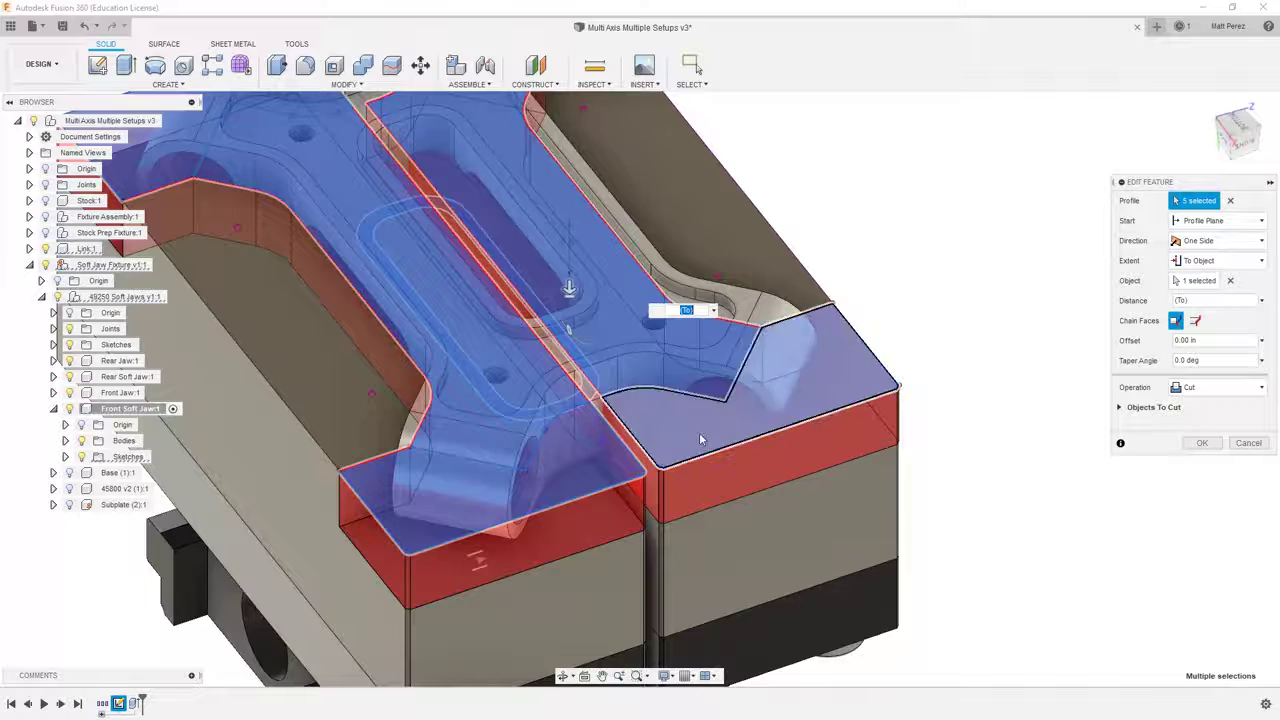
scroll(461, 193, up, 5)
click(458, 187)
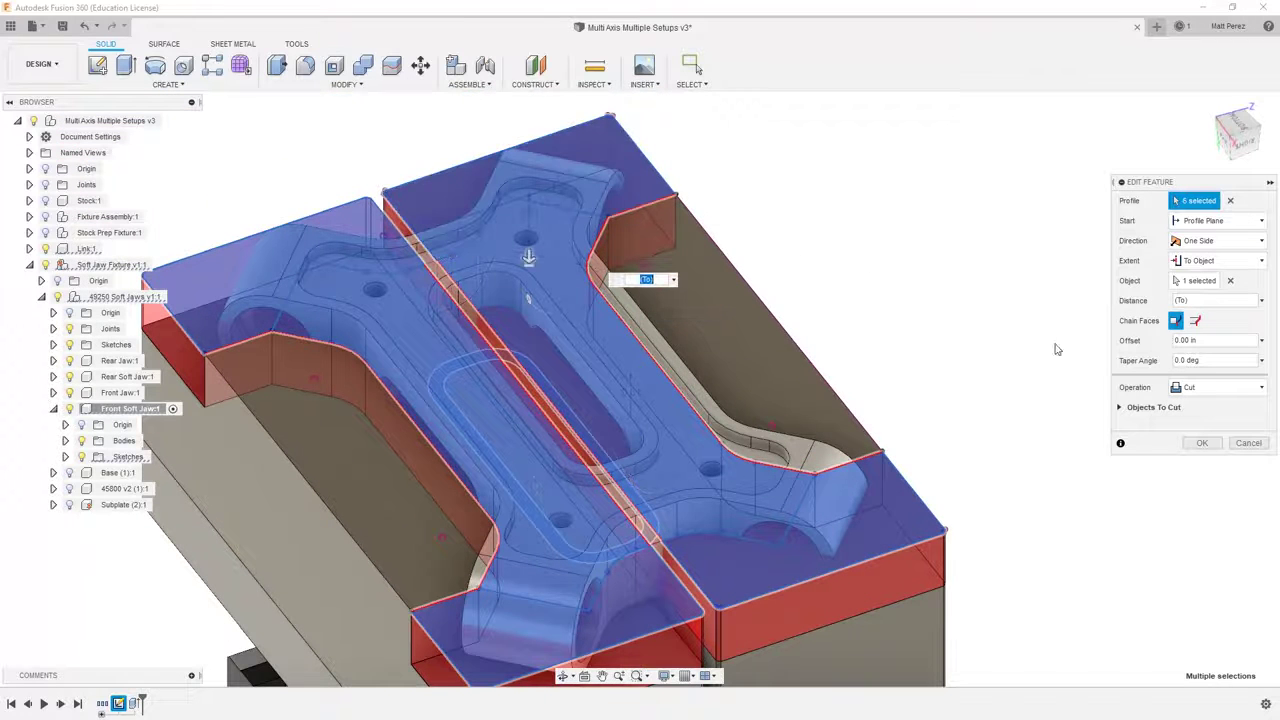
click(1122, 410)
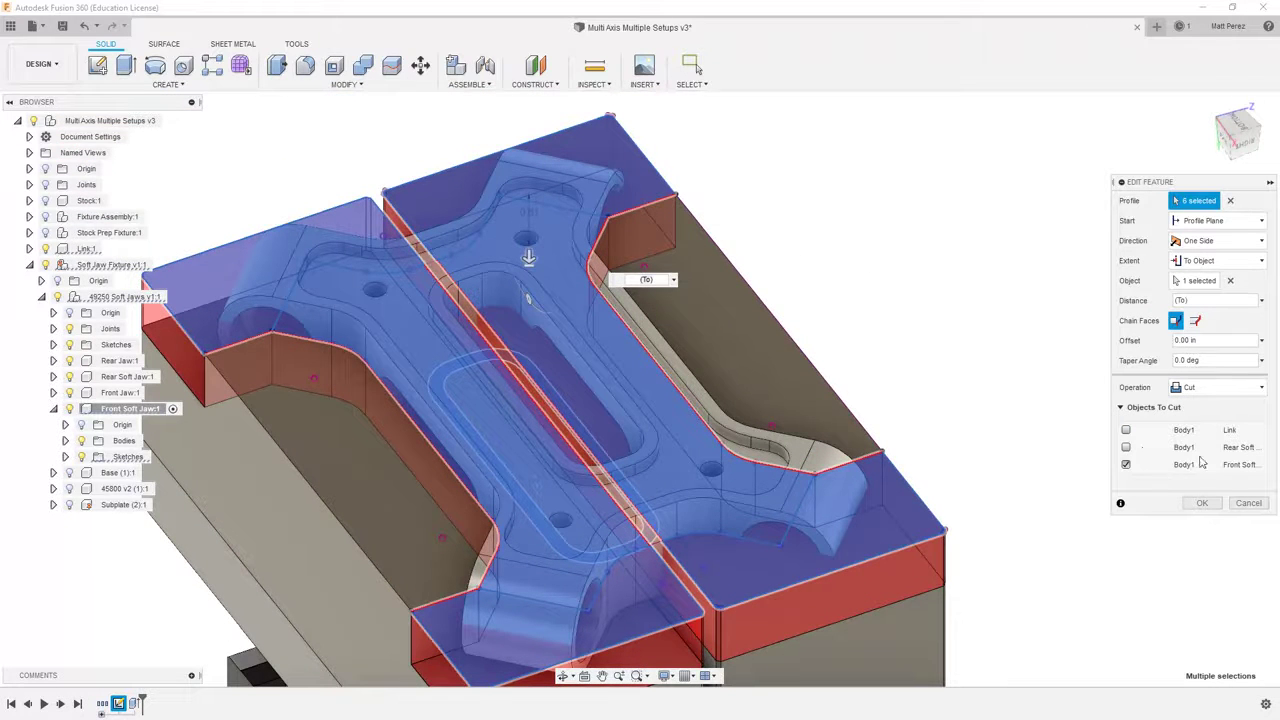
click(1126, 447)
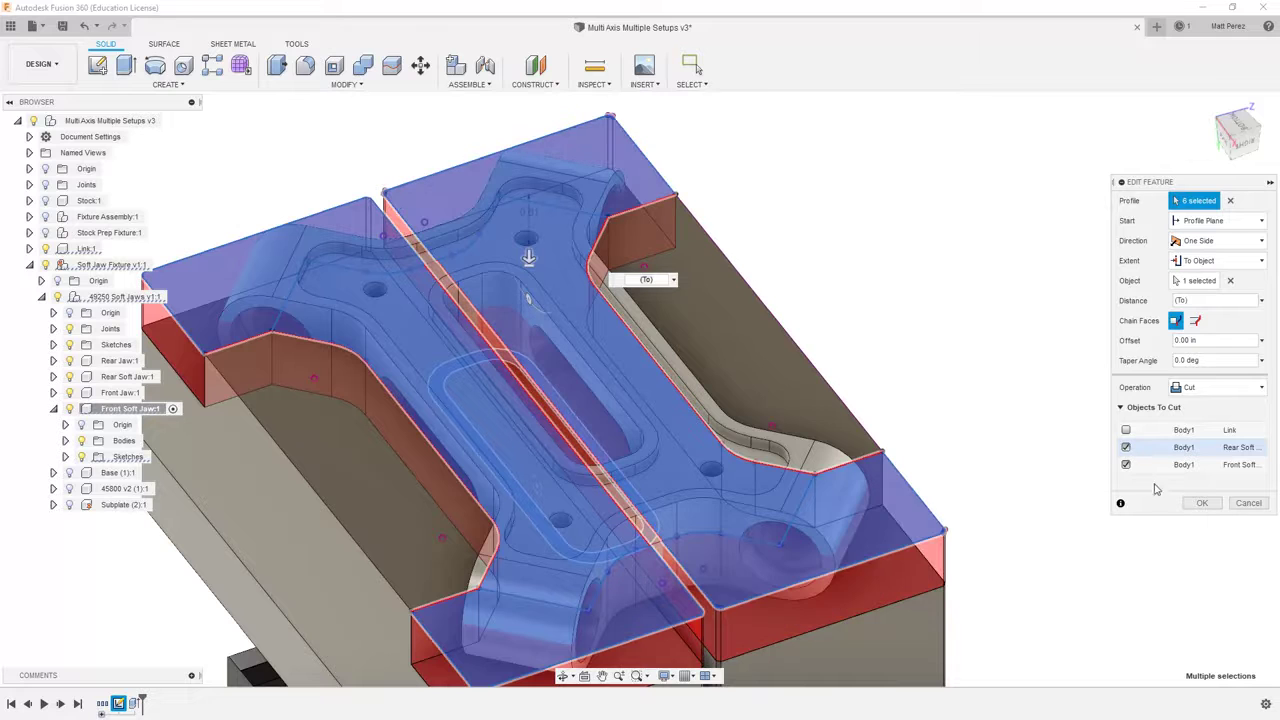
click(1202, 504)
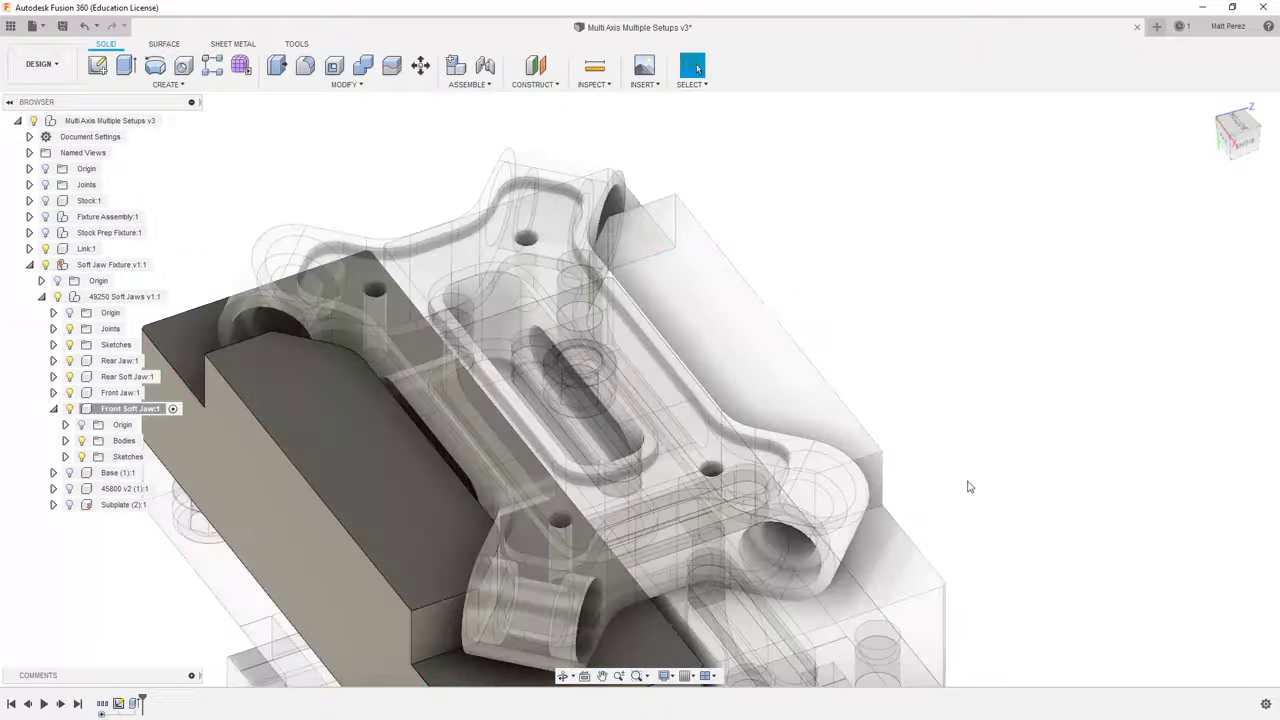
shift+middle_drag(950, 513, 926, 401)
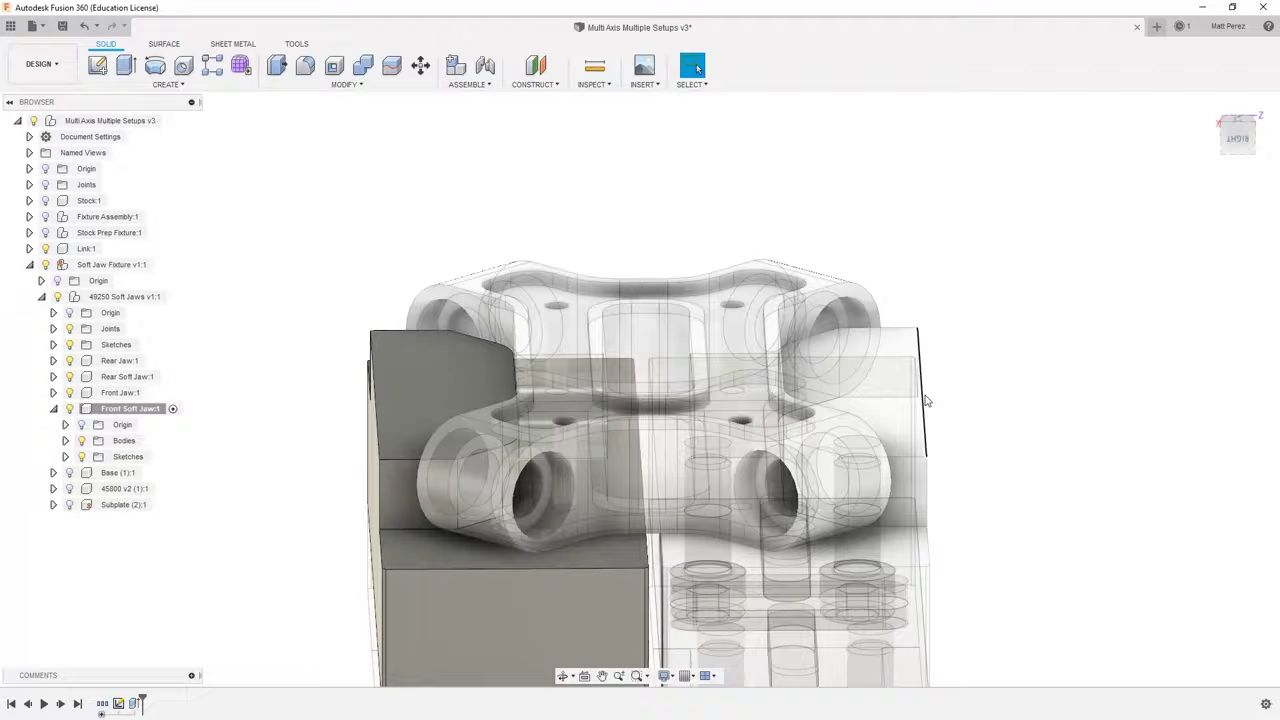
shift+middle_drag(860, 455, 828, 334)
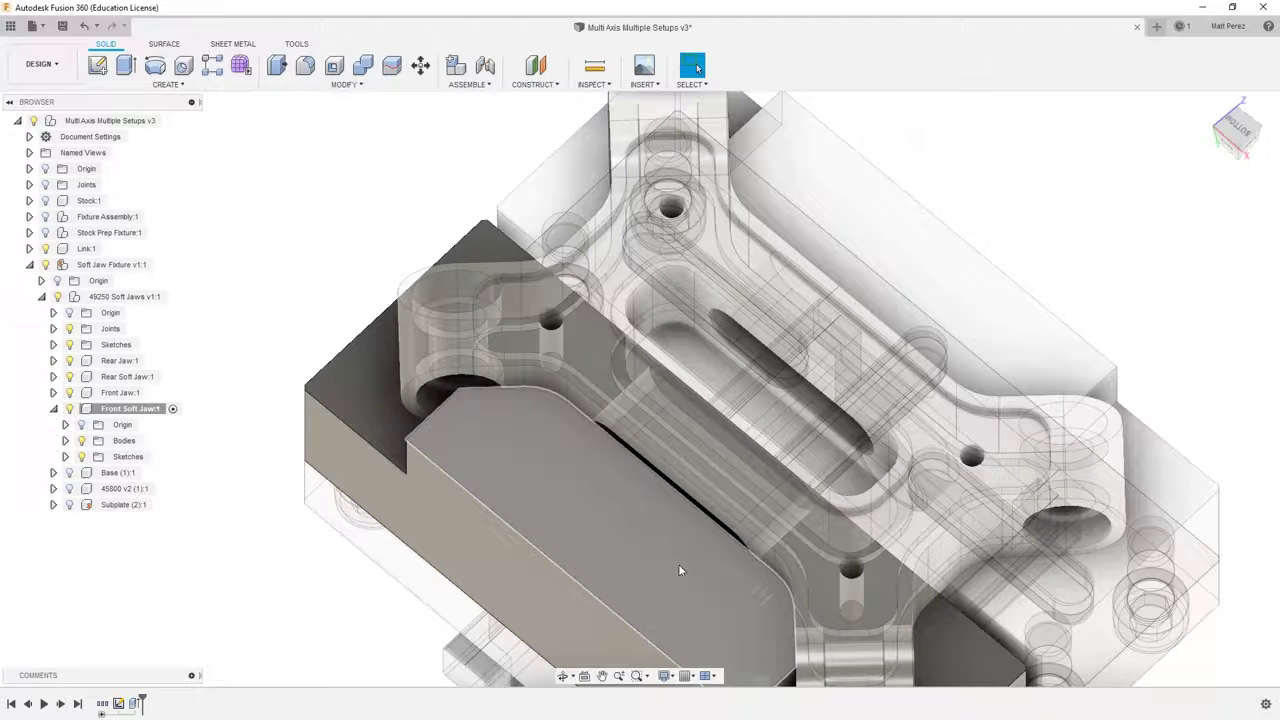
click(1234, 130)
scroll(564, 305, down, 3)
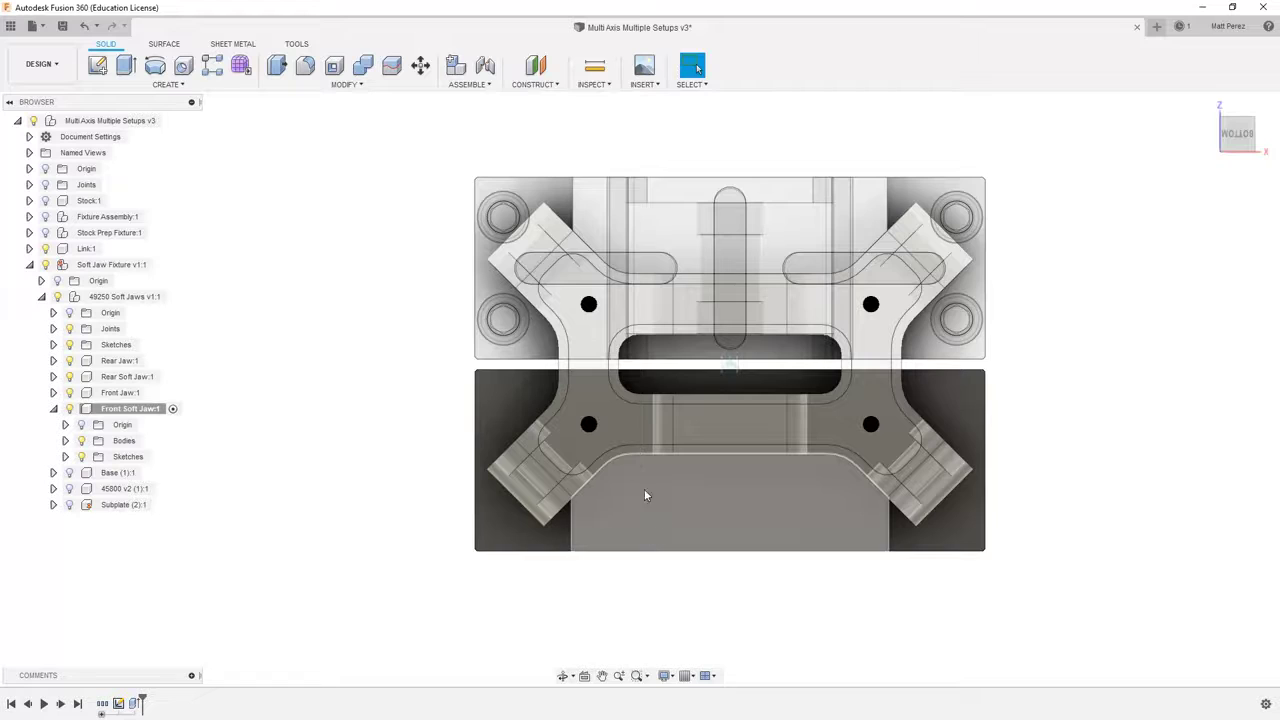
scroll(644, 489, up, 3)
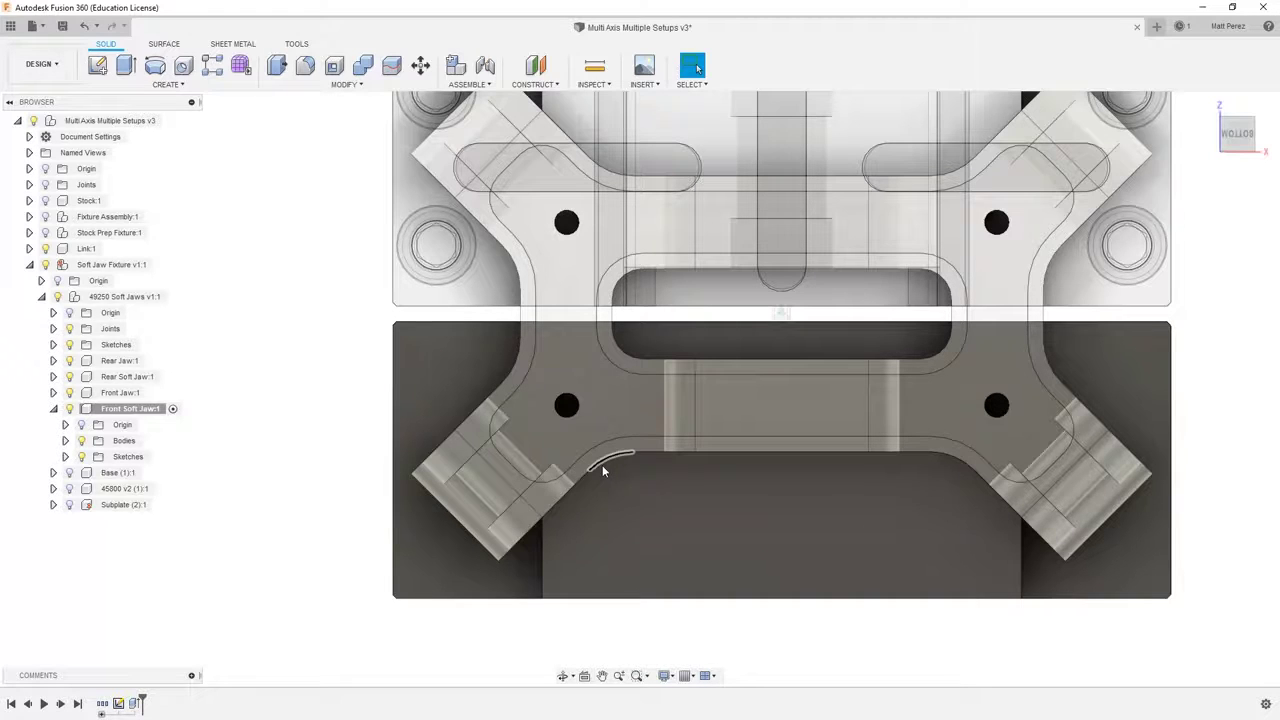
click(45, 249)
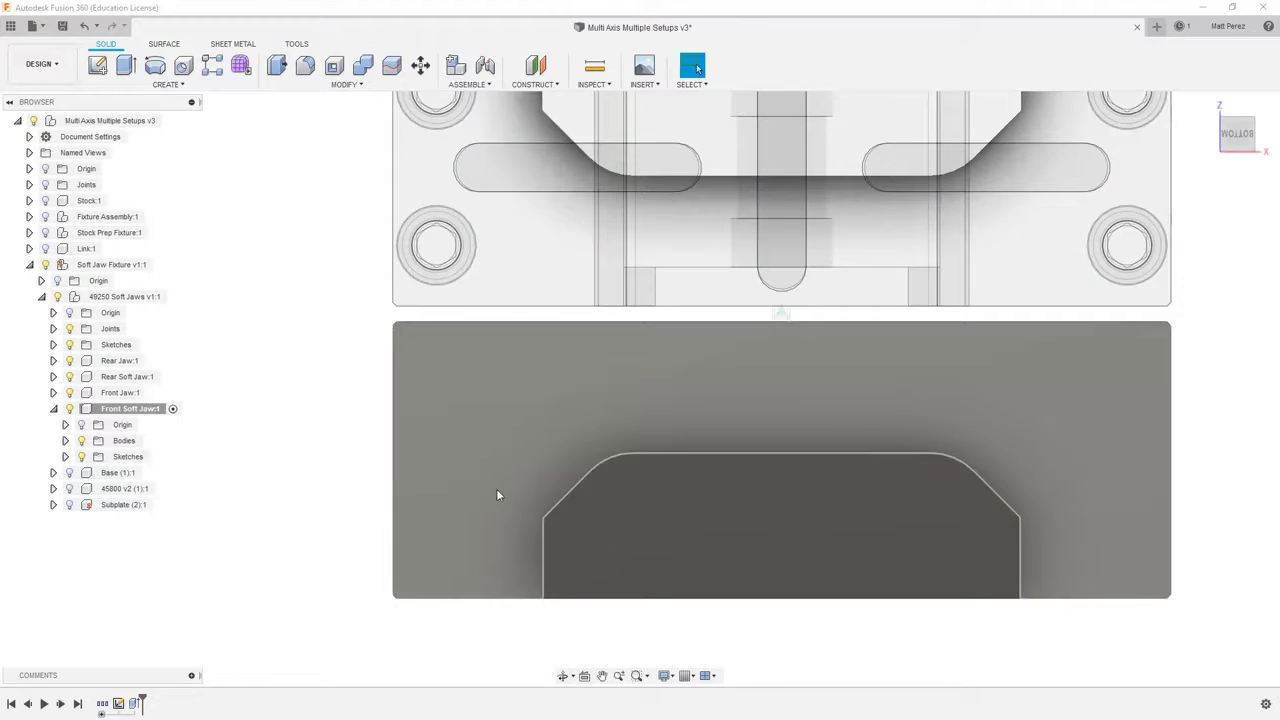
shift+middle_drag(496, 488, 577, 418)
scroll(577, 418, up, 3)
scroll(894, 457, up, 3)
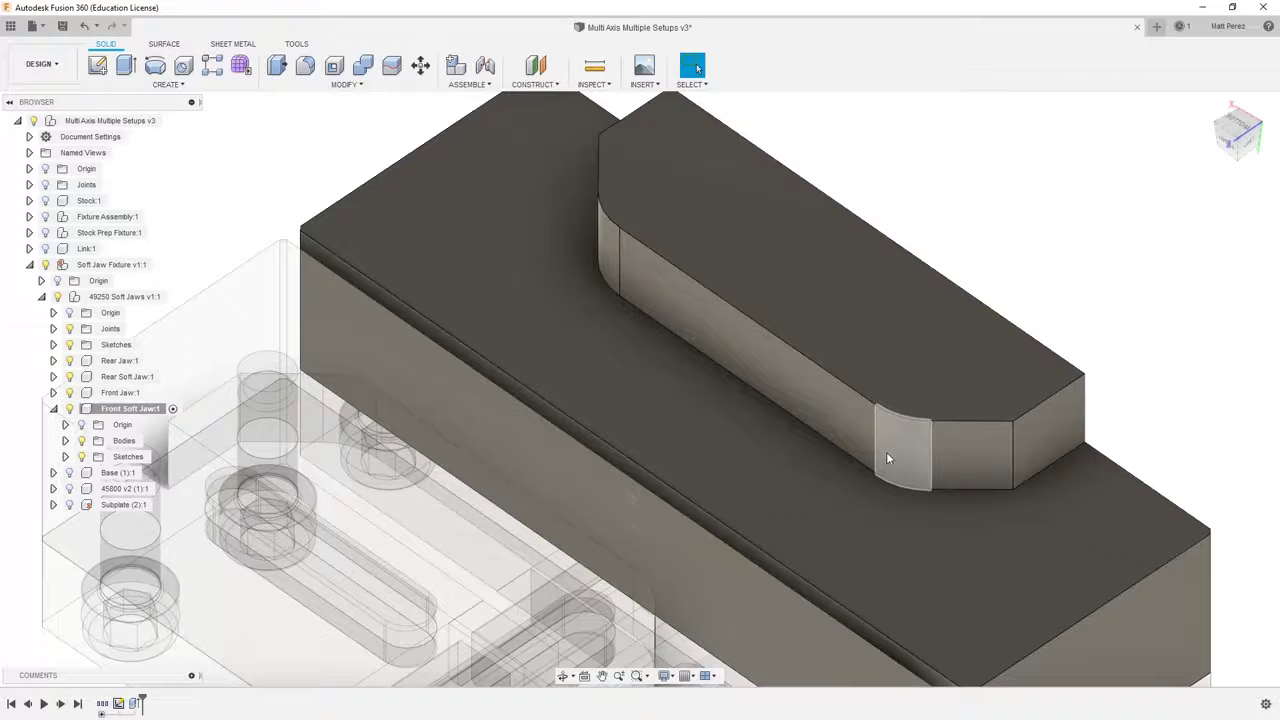
click(46, 250)
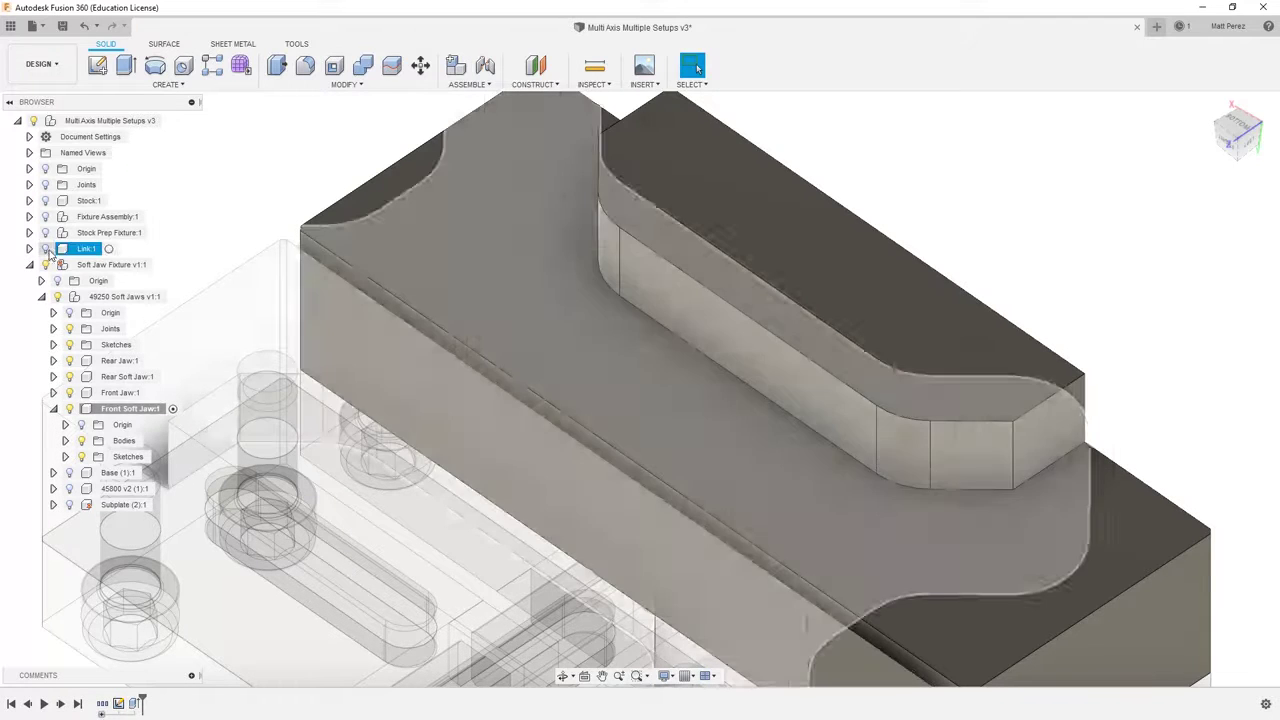
click(46, 250)
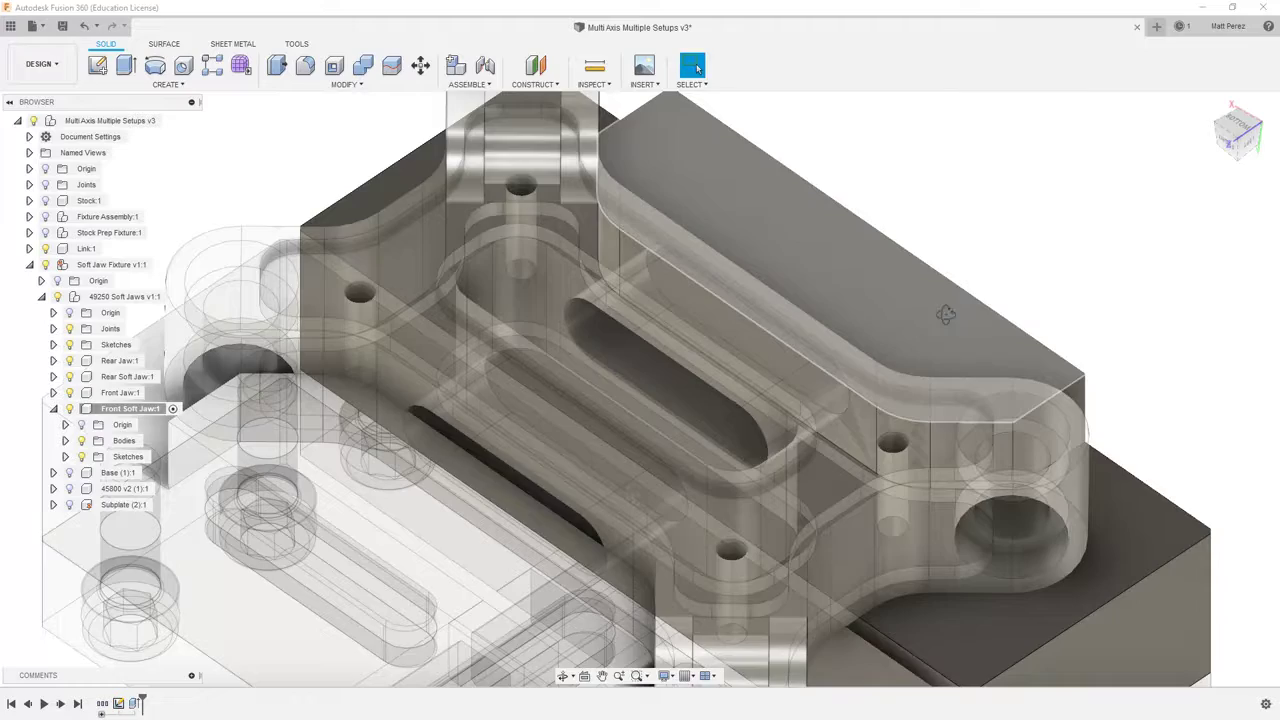
shift+middle_drag(946, 315, 846, 302)
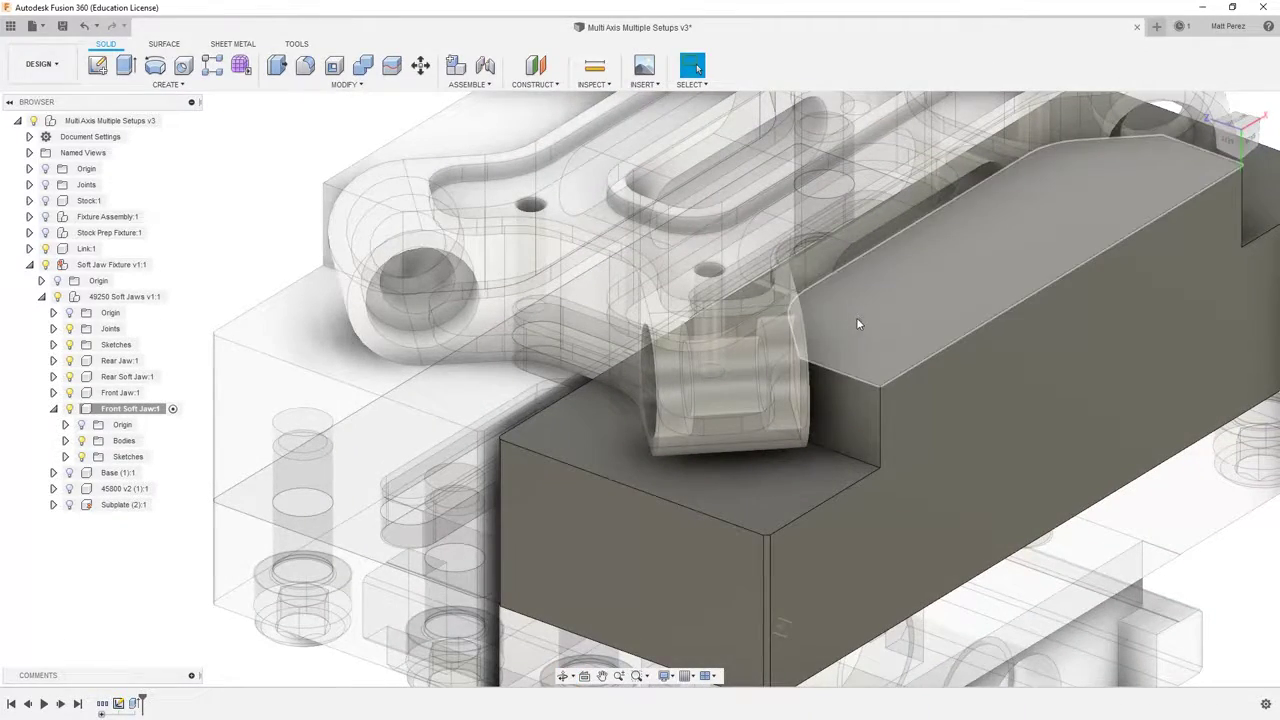
middle_drag(856, 324, 593, 397)
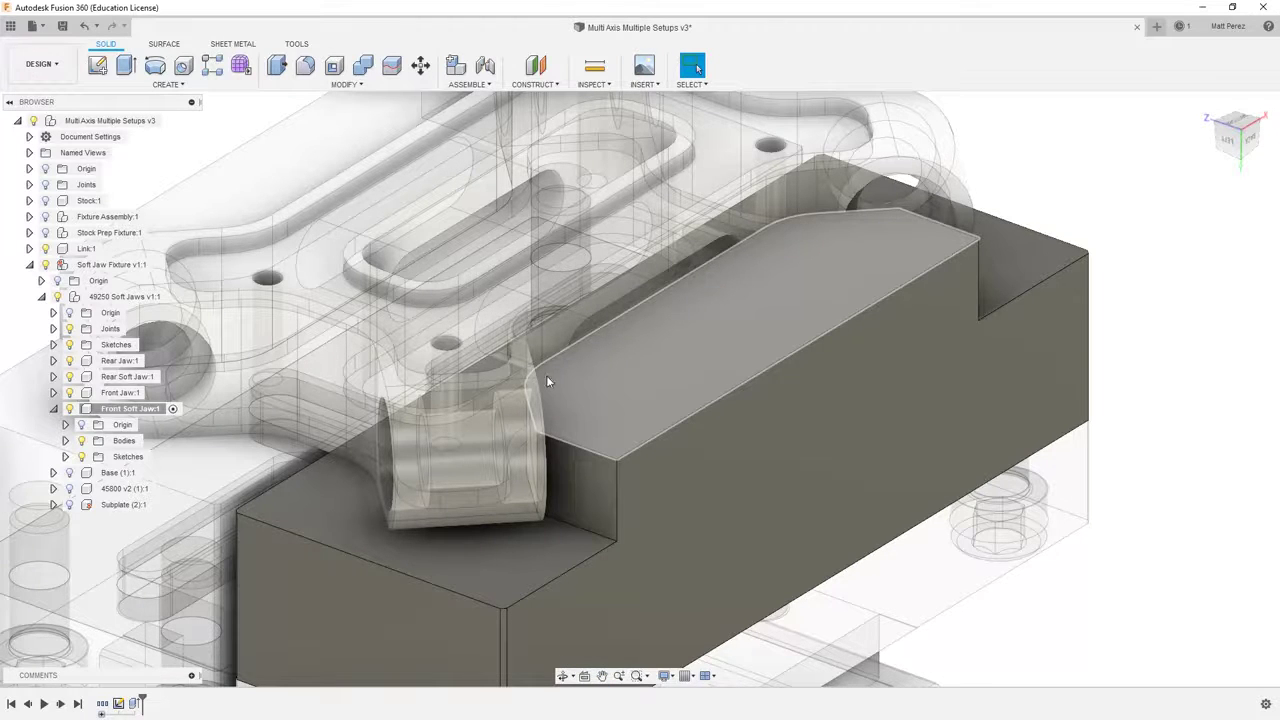
mouse_move(588, 426)
shift+middle_down()
mouse_move(607, 419)
mouse_move(600, 401)
mouse_move(600, 417)
shift+middle_up()
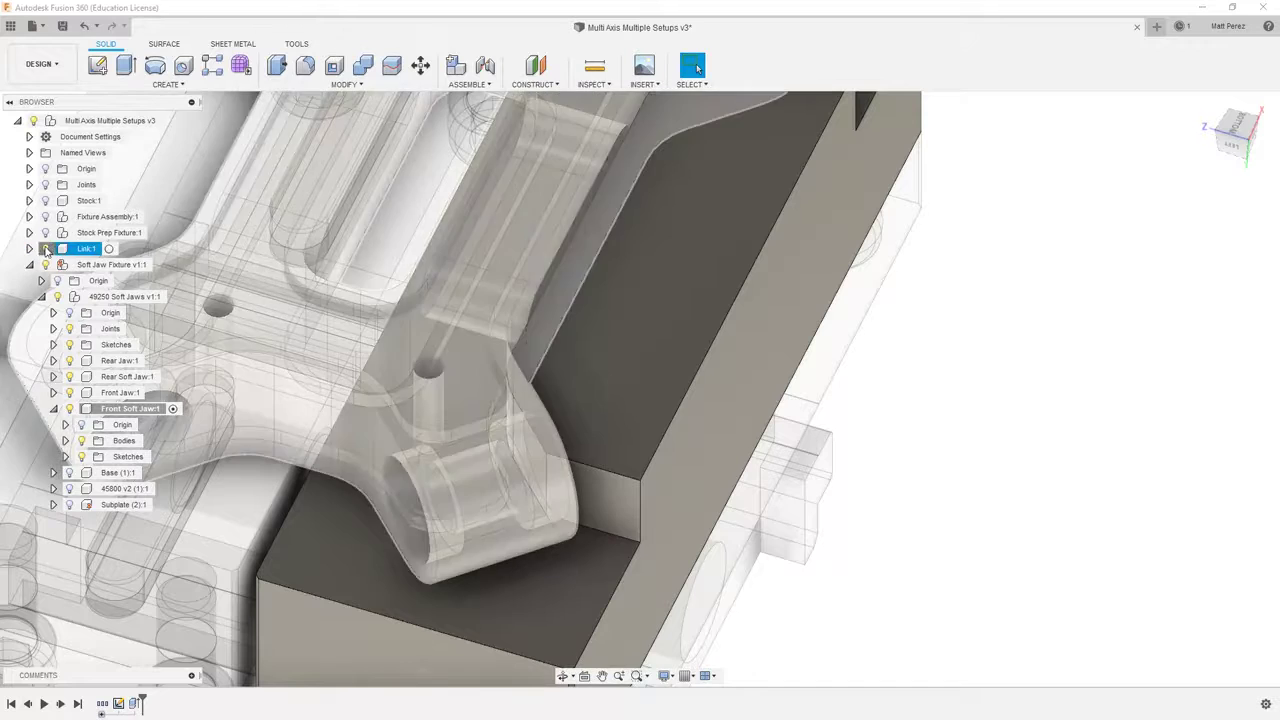
click(45, 248)
Start Press Pull on the jaw block and select both rounded end faces.
shift+middle_drag(320, 339, 561, 298)
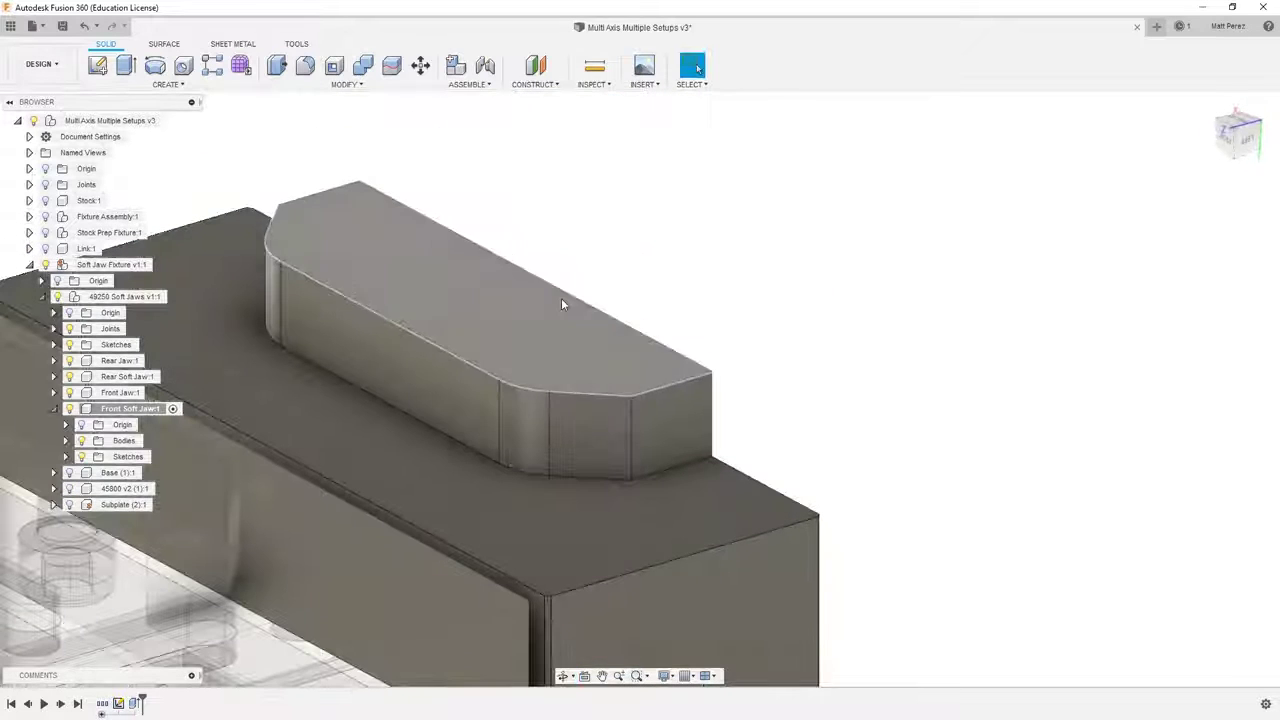
click(277, 65)
click(272, 298)
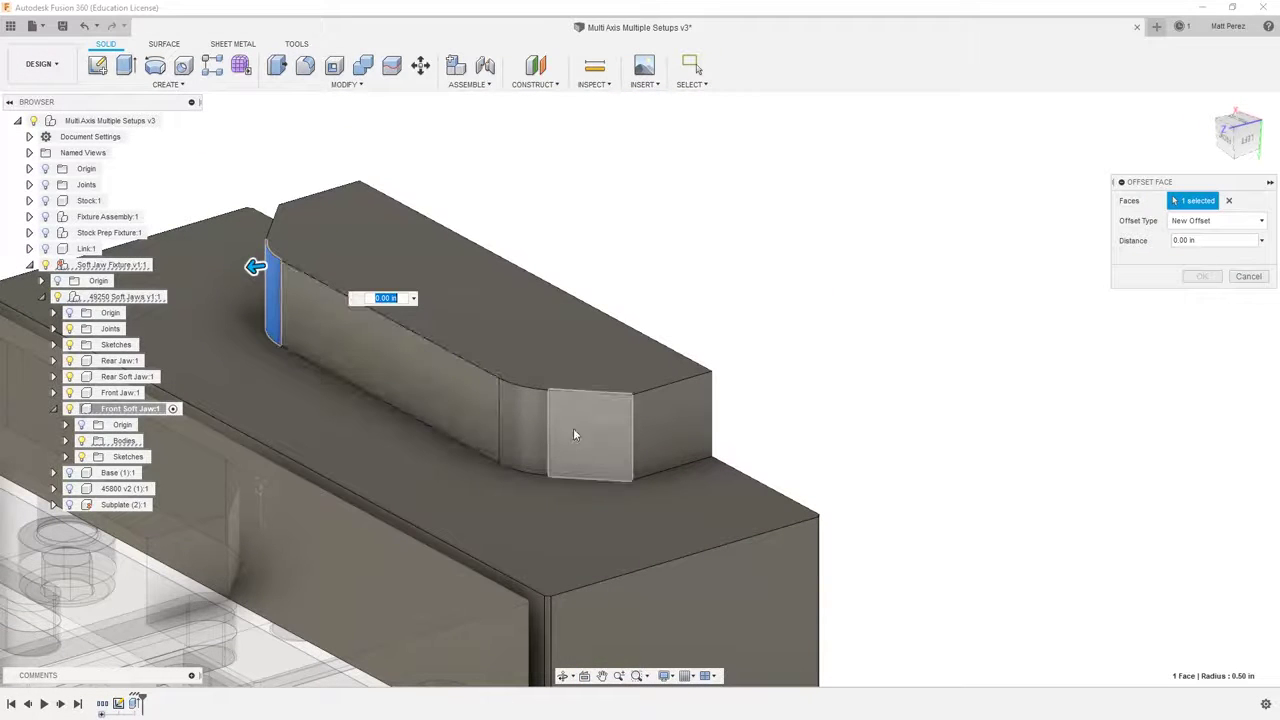
click(525, 428)
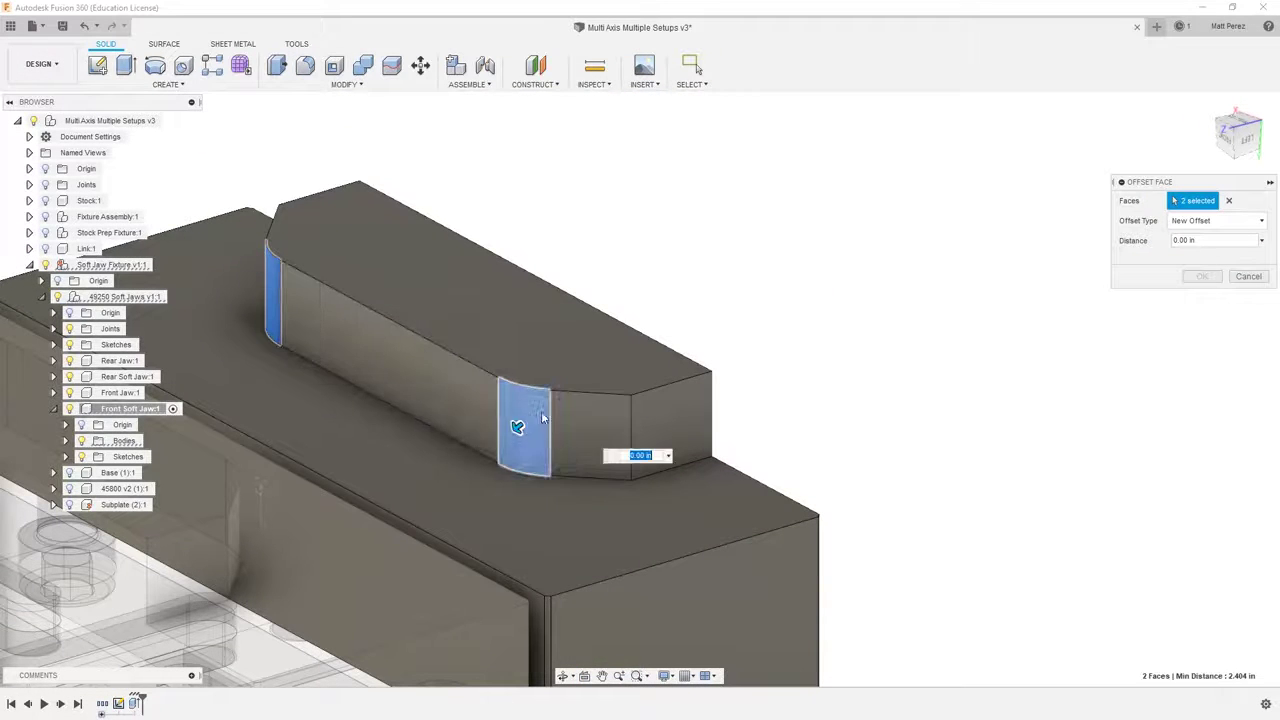
From the bottom view, try a -0.10 in new offset on the faces, then cancel it.
click(1247, 127)
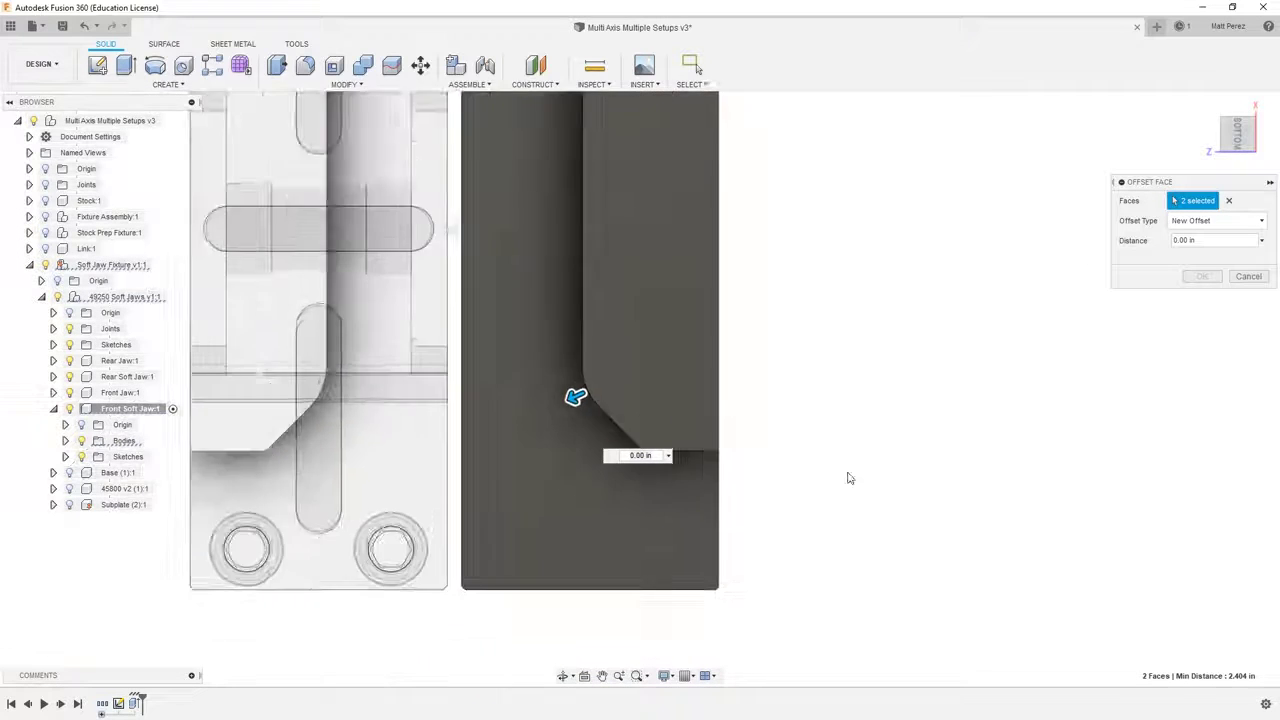
scroll(789, 254, up, 3)
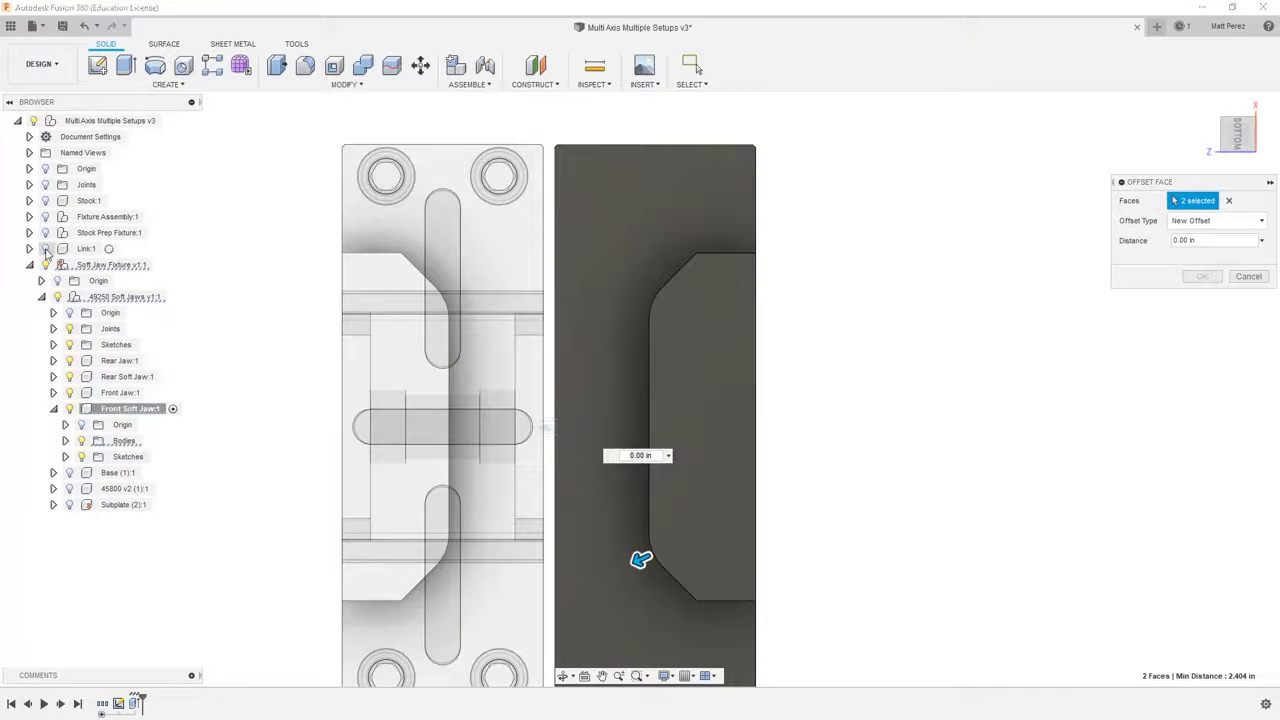
scroll(645, 563, up, 3)
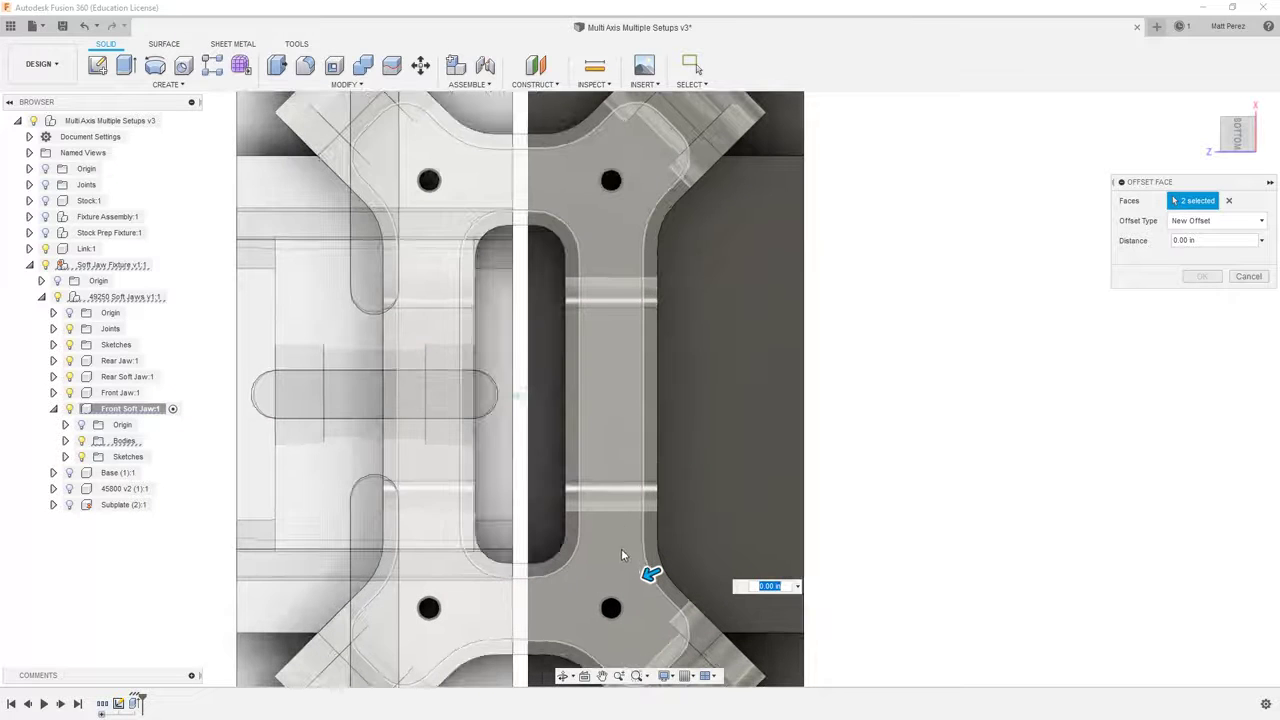
mouse_move(645, 572)
mouse_down()
mouse_move(656, 567)
mouse_move(648, 574)
mouse_up()
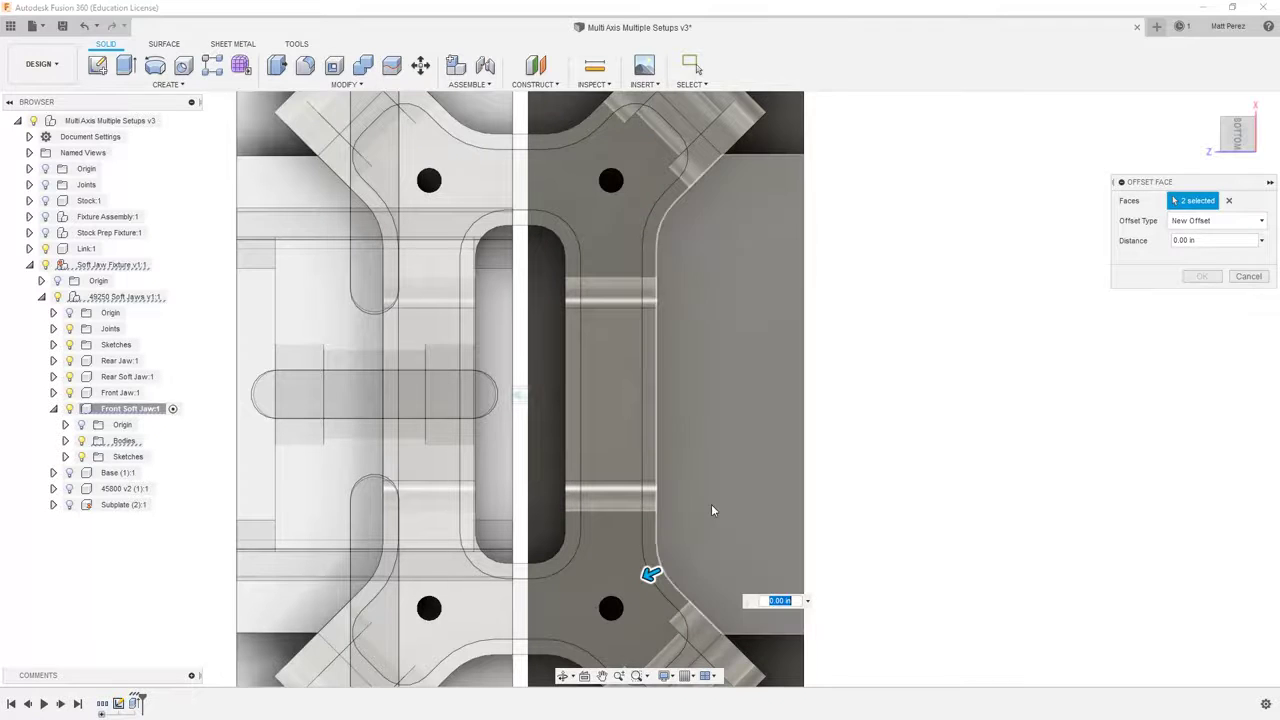
click(1216, 220)
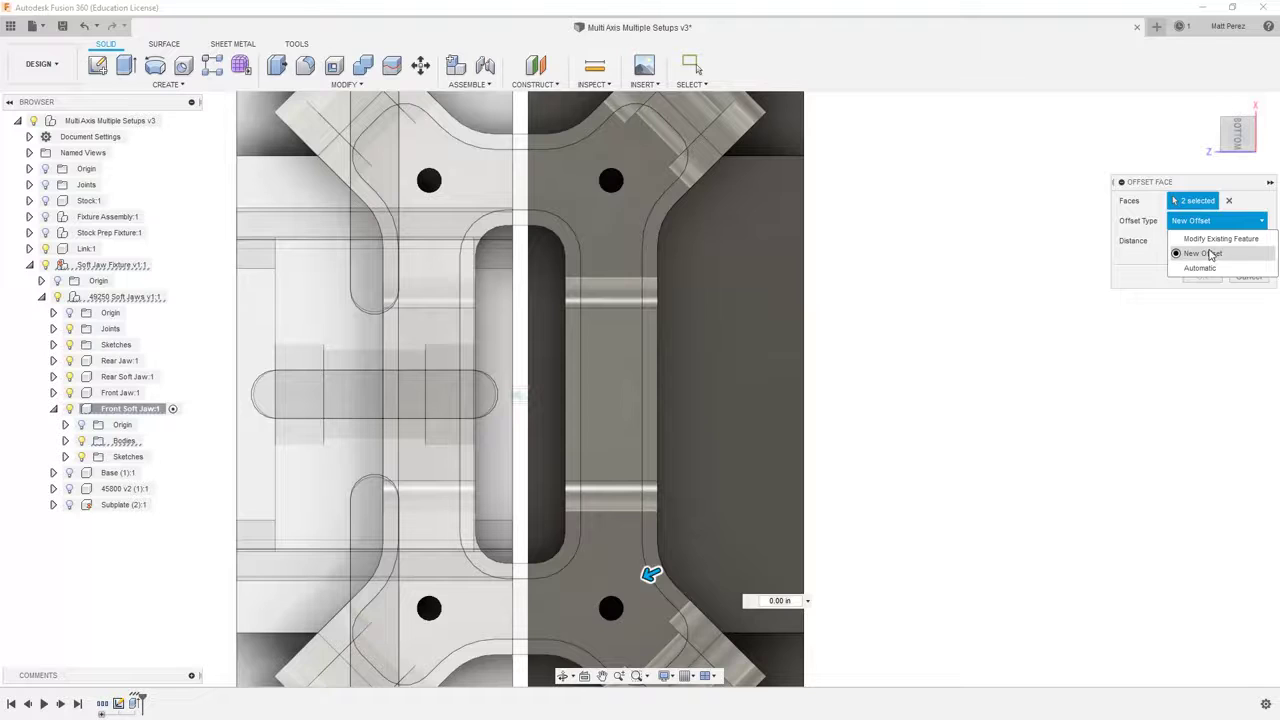
click(1210, 254)
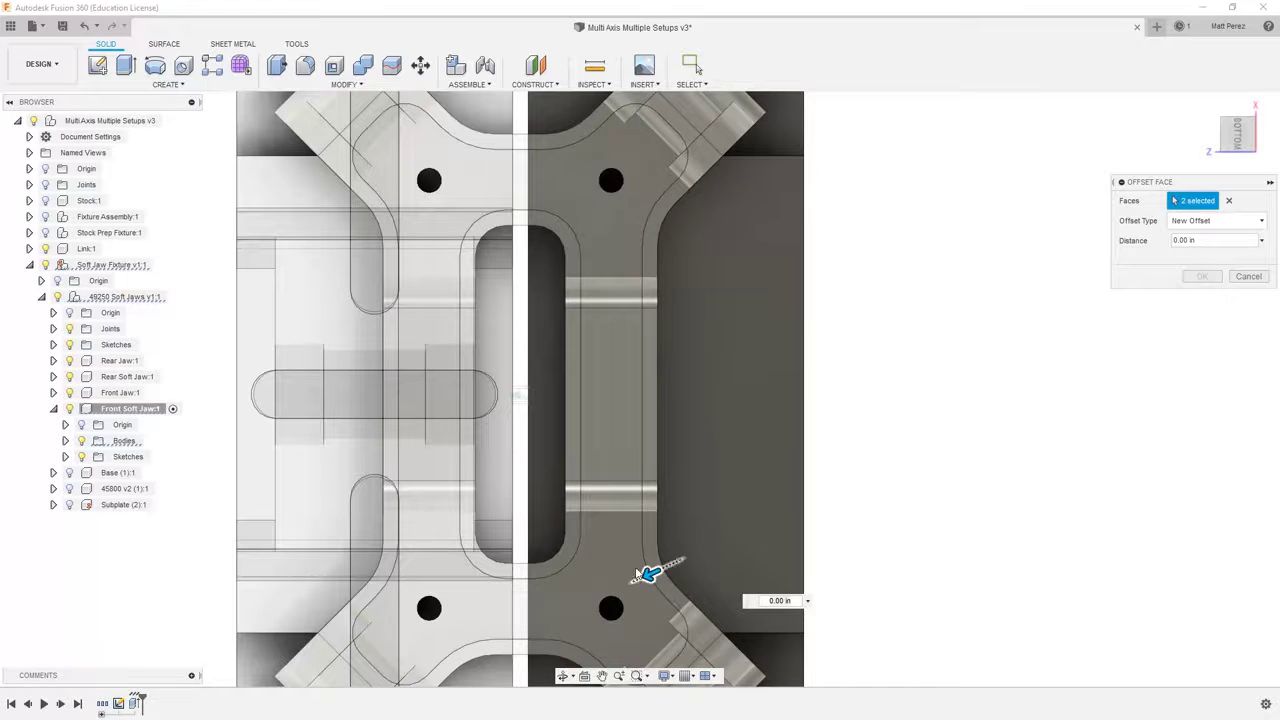
drag(640, 571, 661, 567)
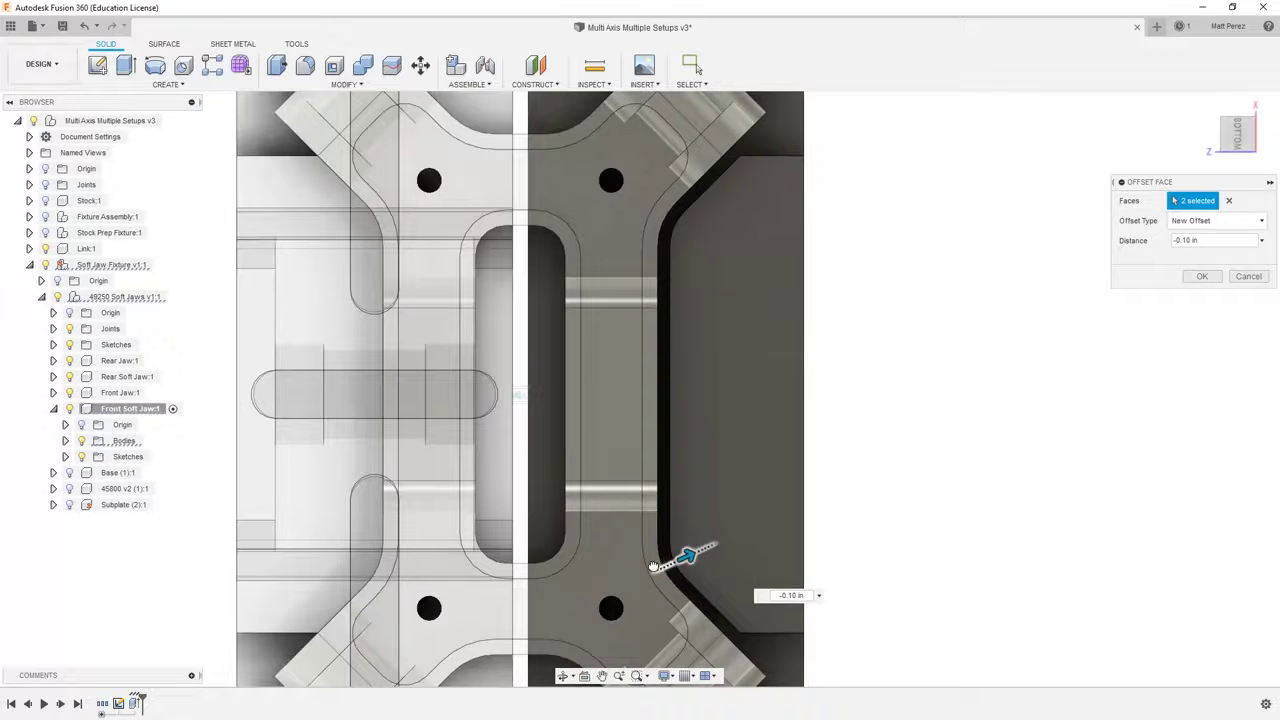
click(1245, 278)
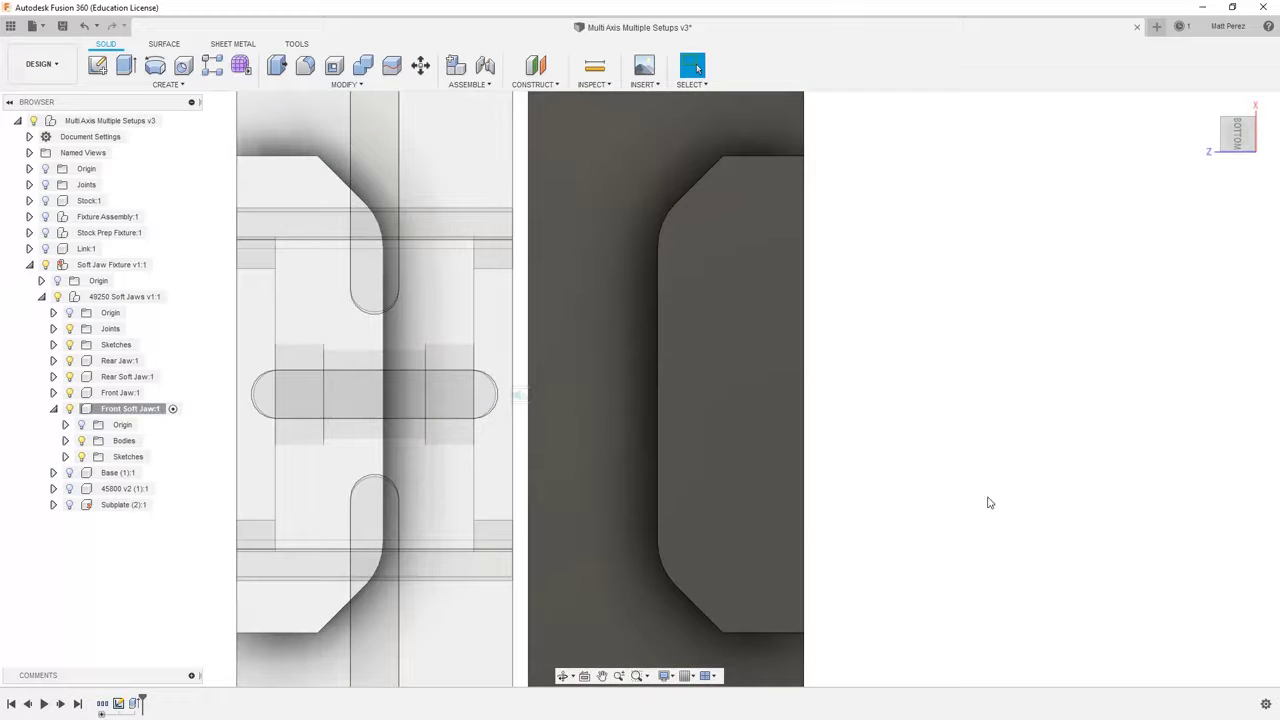
Delete both 0.50 in rounded corner faces on the front soft jaw's raised block.
shift+middle_drag(988, 503, 1037, 469)
scroll(1037, 469, down, 3)
scroll(610, 263, up, 5)
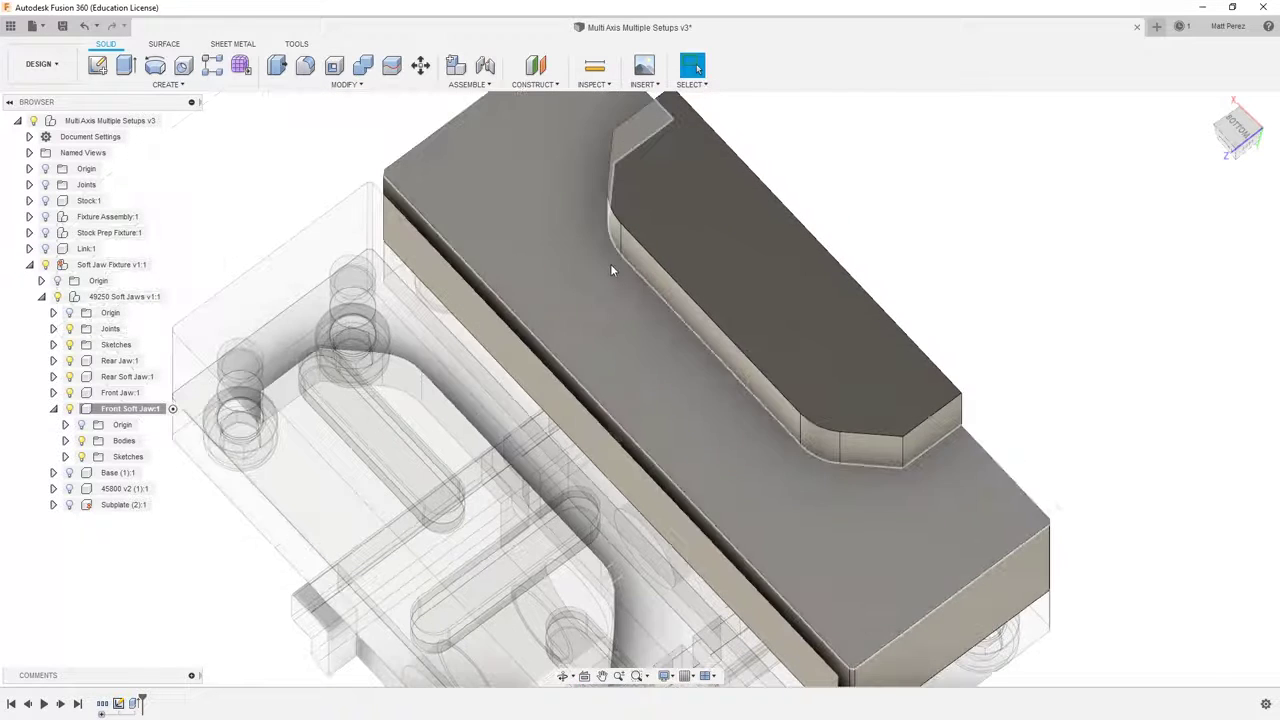
click(617, 228)
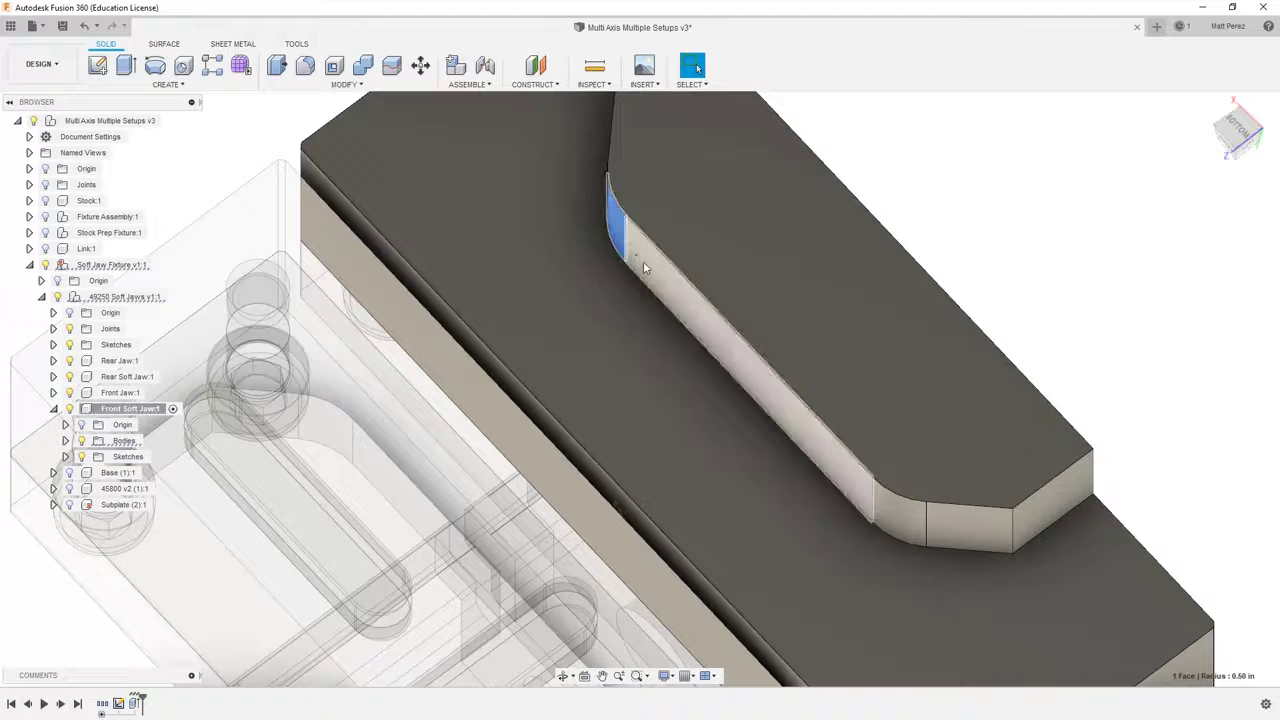
key(Delete)
click(913, 521)
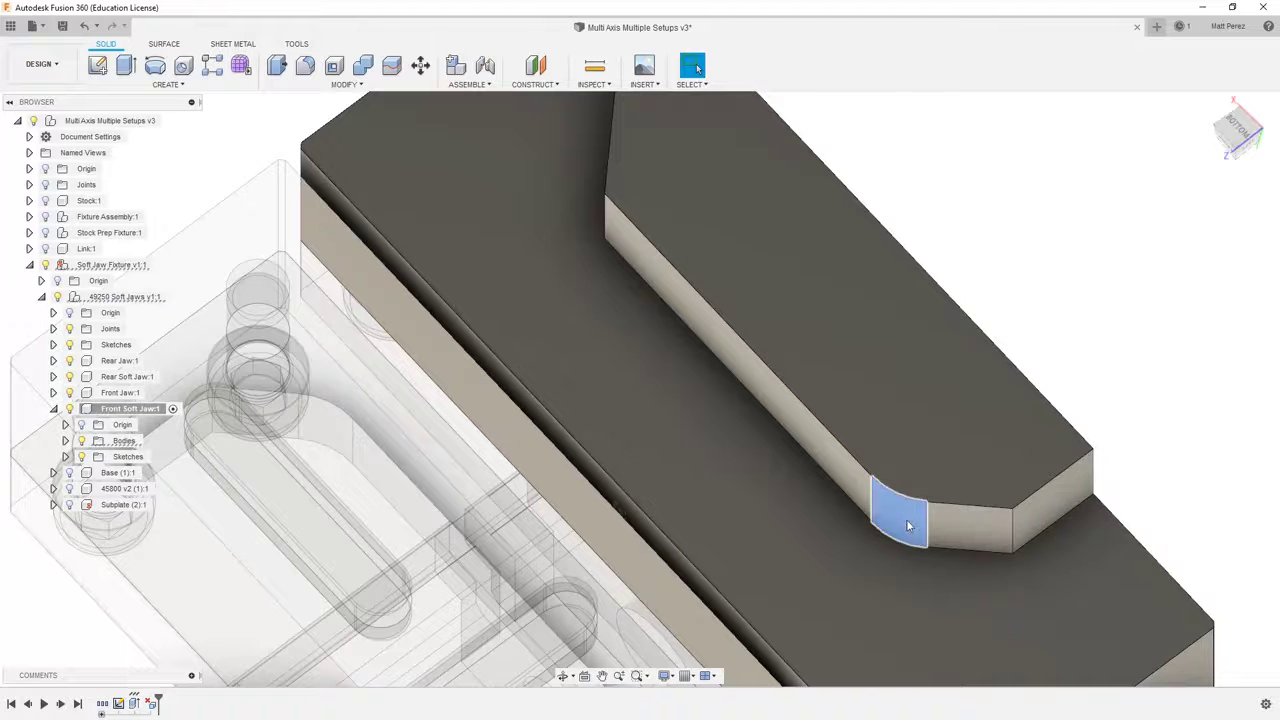
key(Delete)
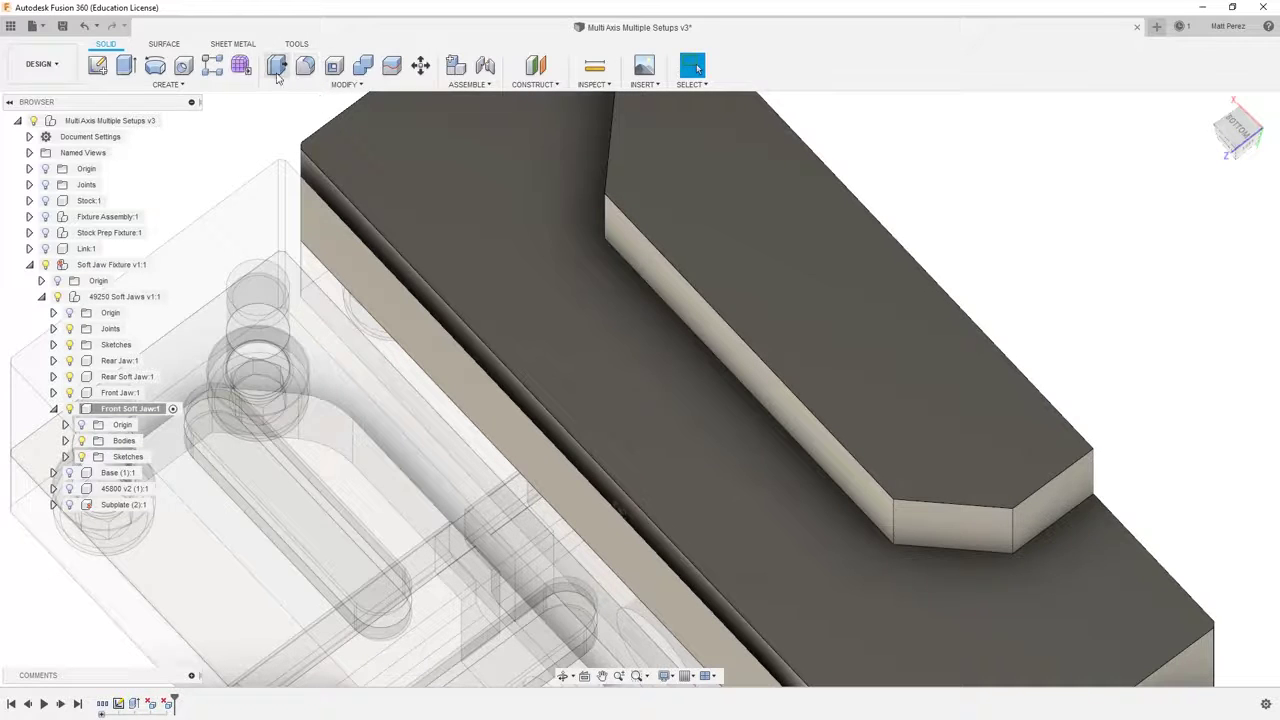
Preview a fillet on the raised block's two vertical corner edges with a 1 in radius.
click(305, 66)
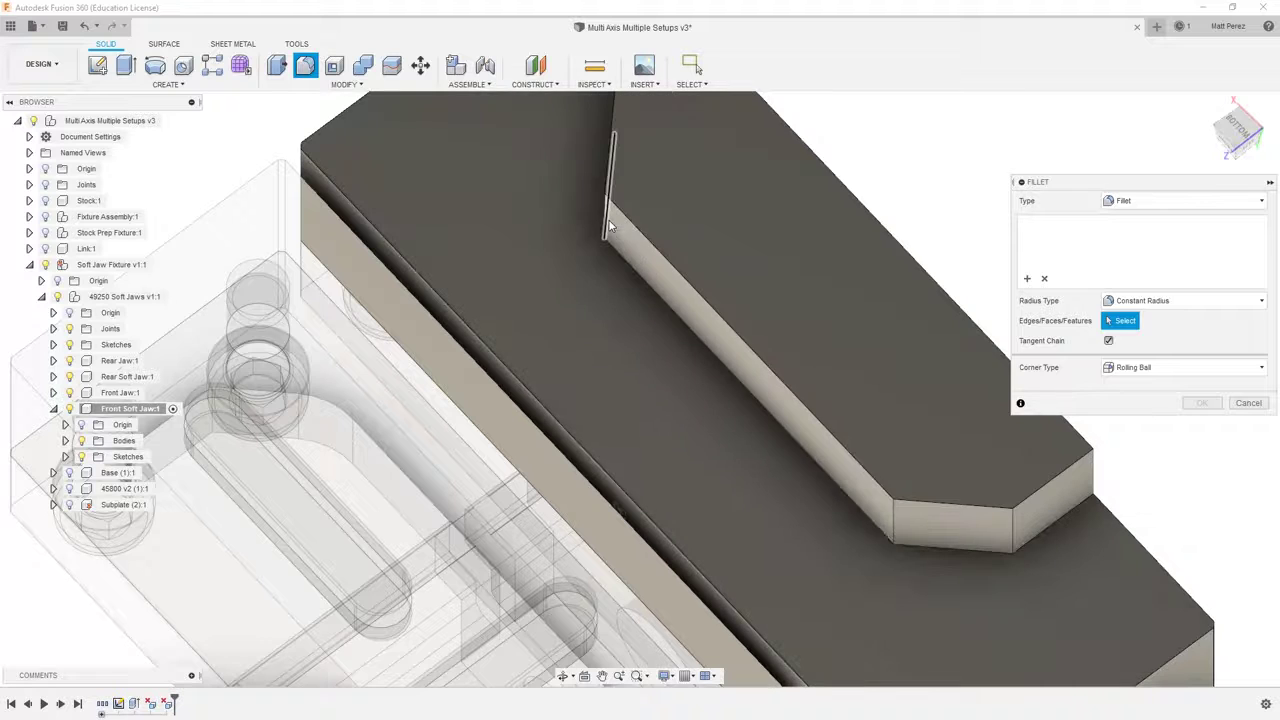
click(608, 221)
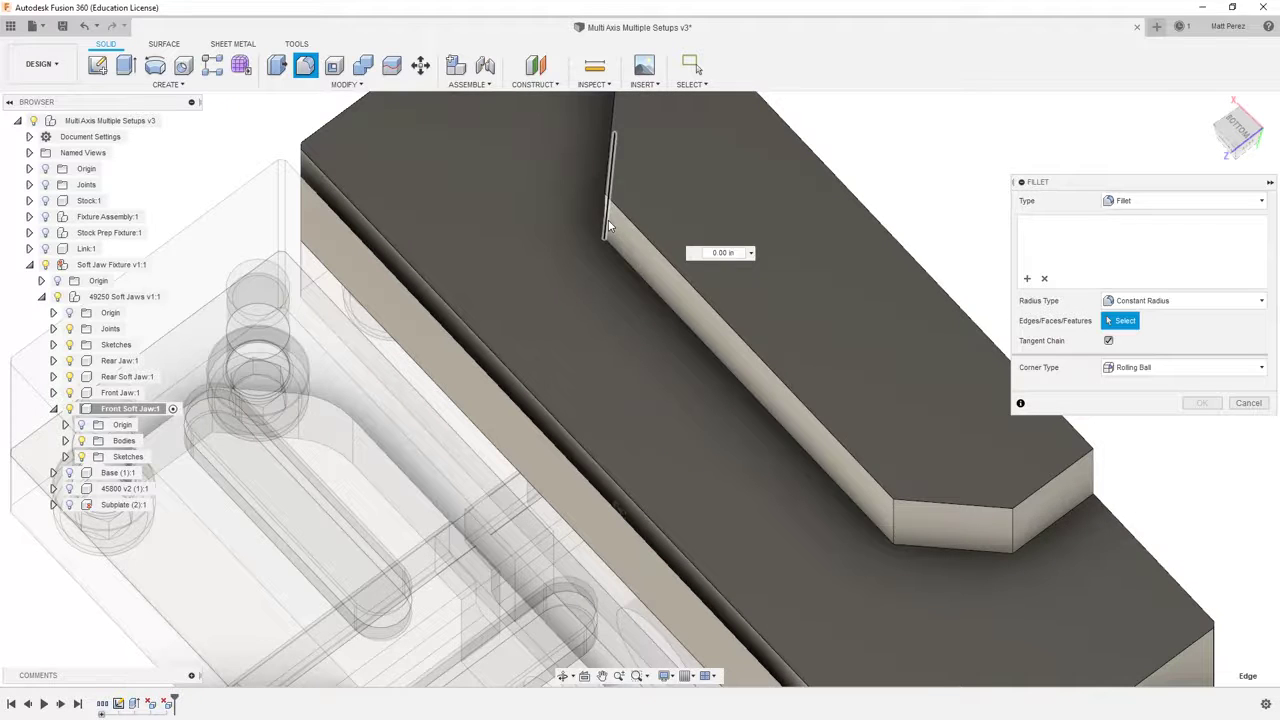
click(1044, 278)
shift+middle_drag(903, 315, 575, 318)
click(574, 320)
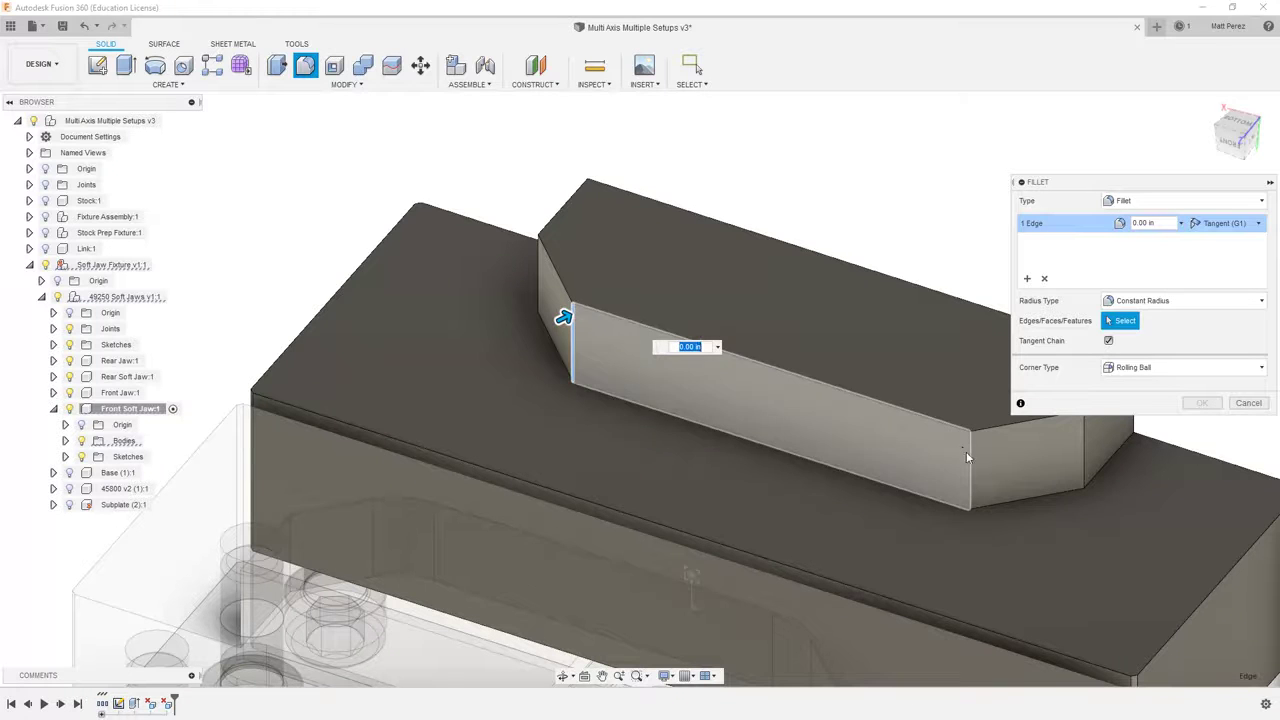
click(969, 460)
drag(969, 460, 969, 452)
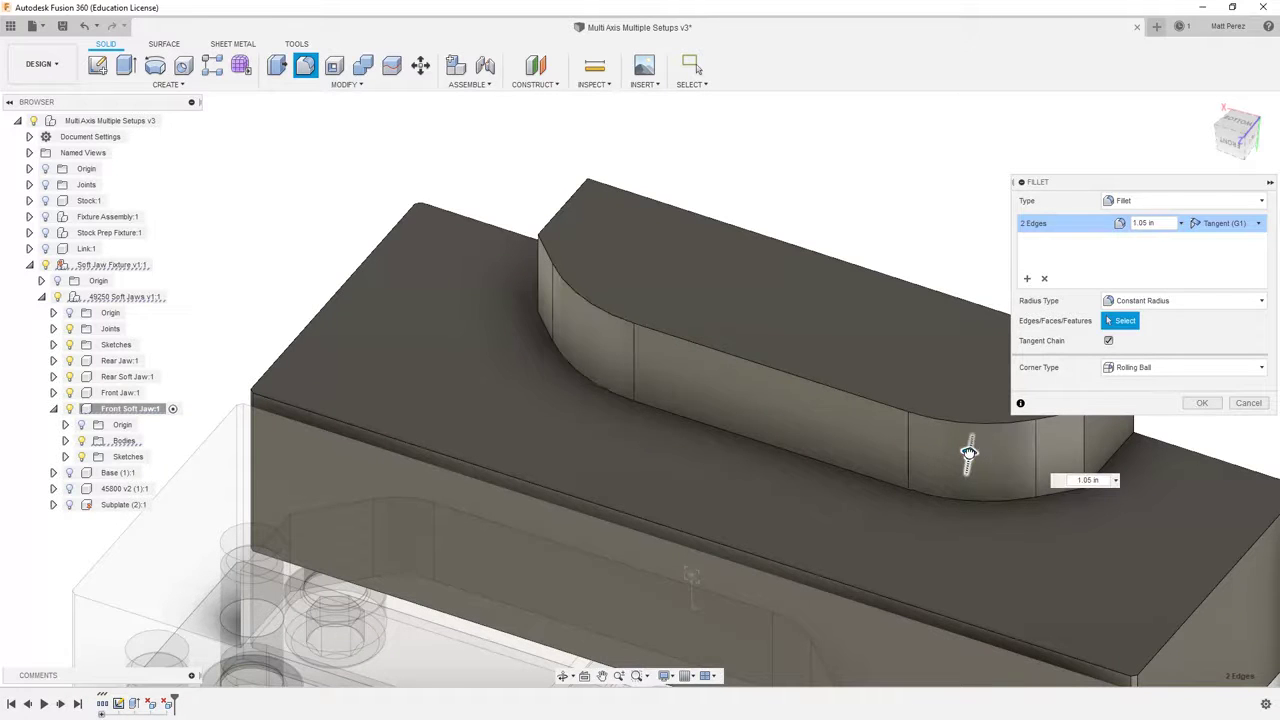
middle_drag(904, 454, 568, 438)
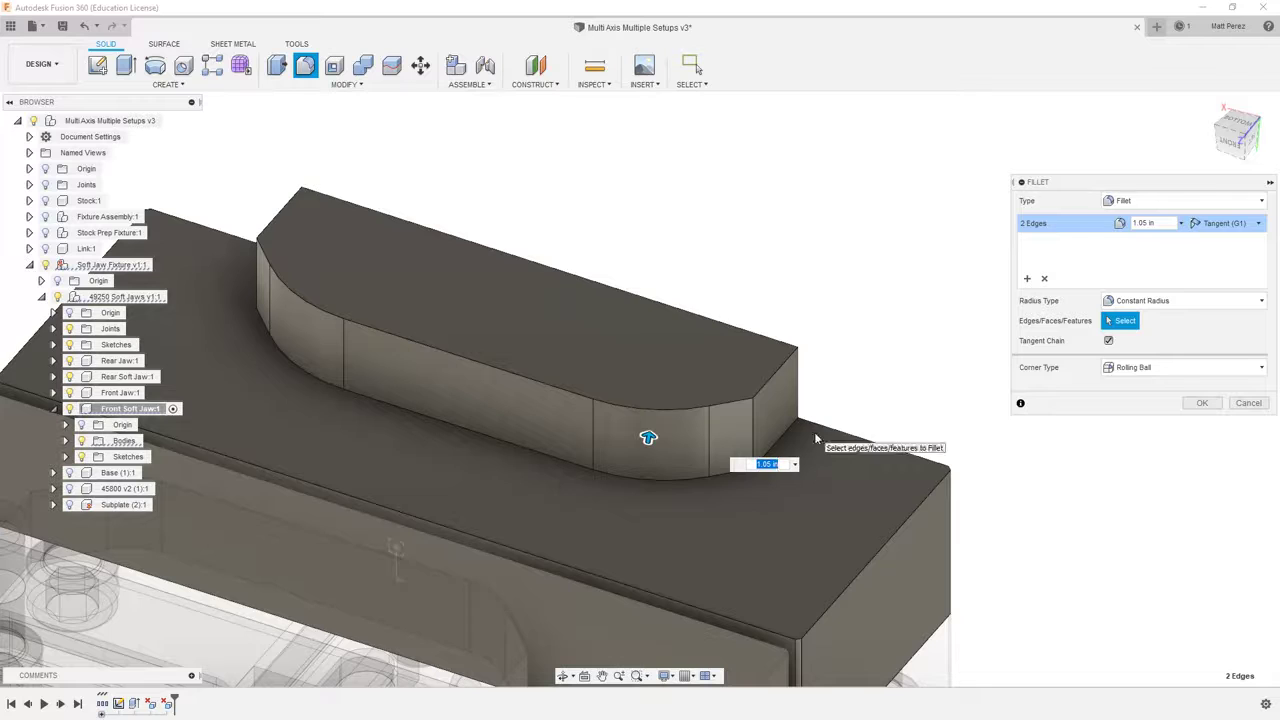
text(1)
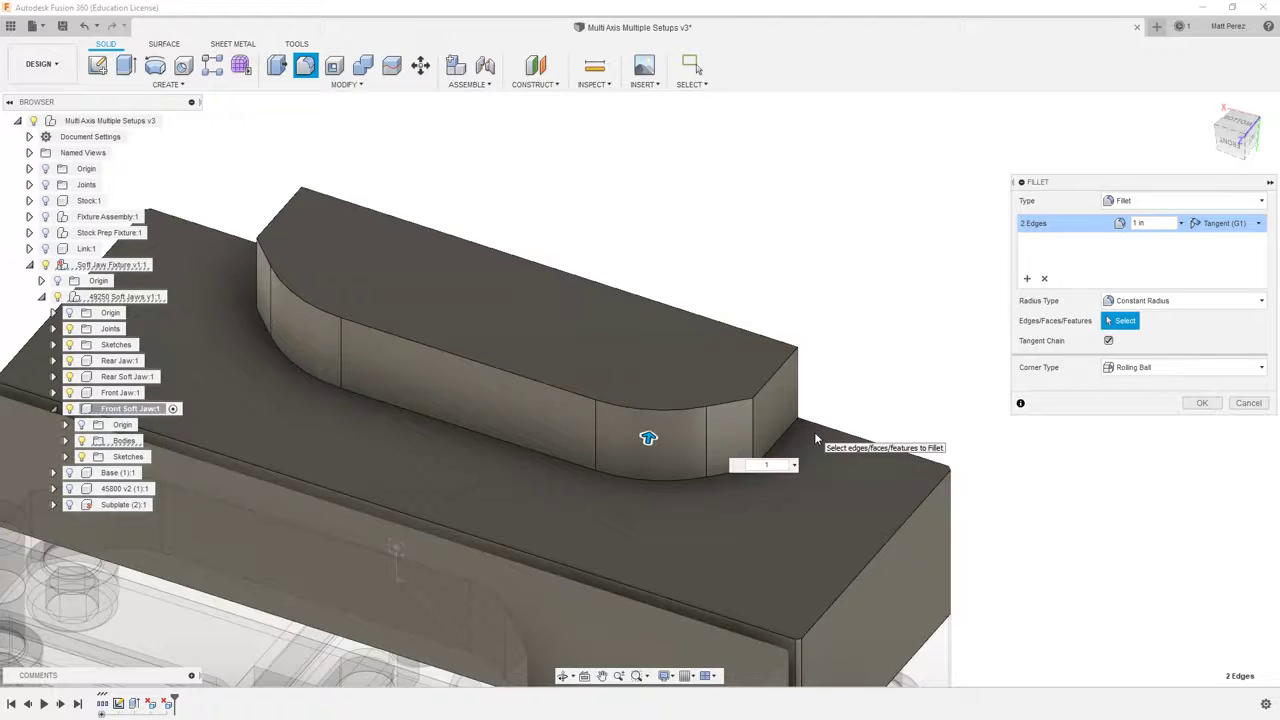
Apply the 1 in corner fillets and measure the radius of the curved face.
key(Return)
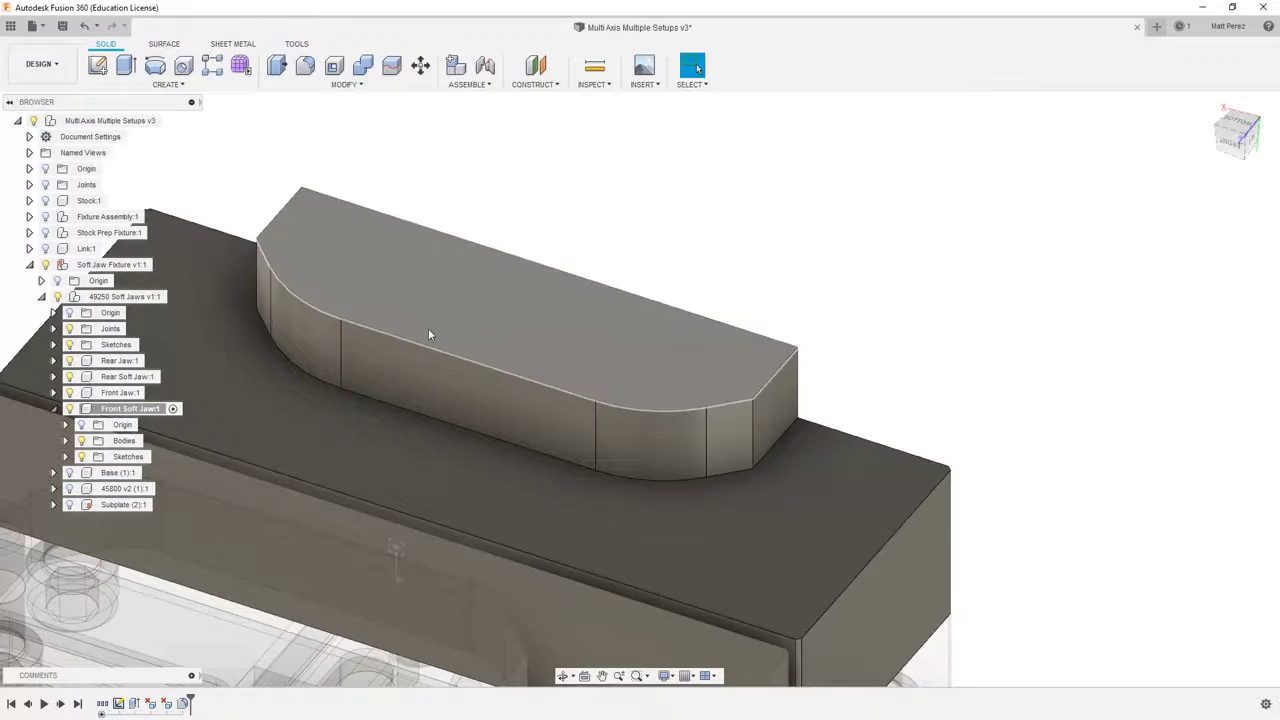
shift+middle_drag(430, 420, 630, 484)
key(i)
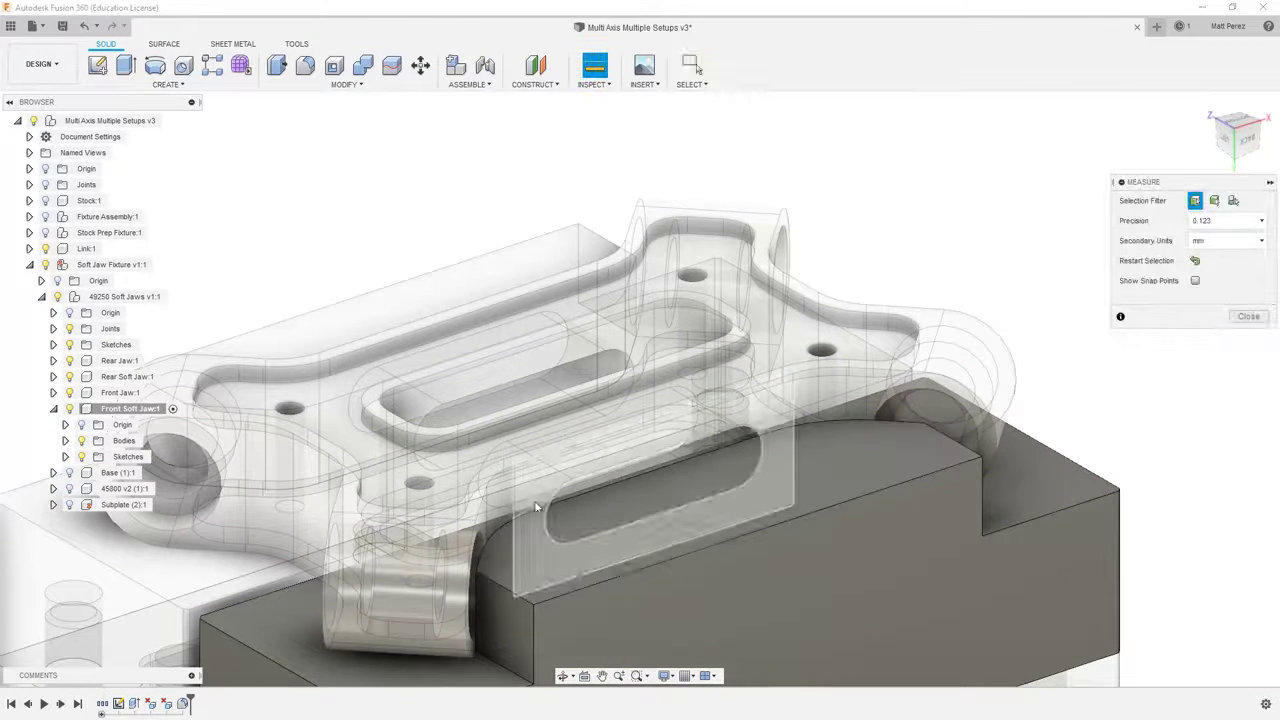
click(500, 508)
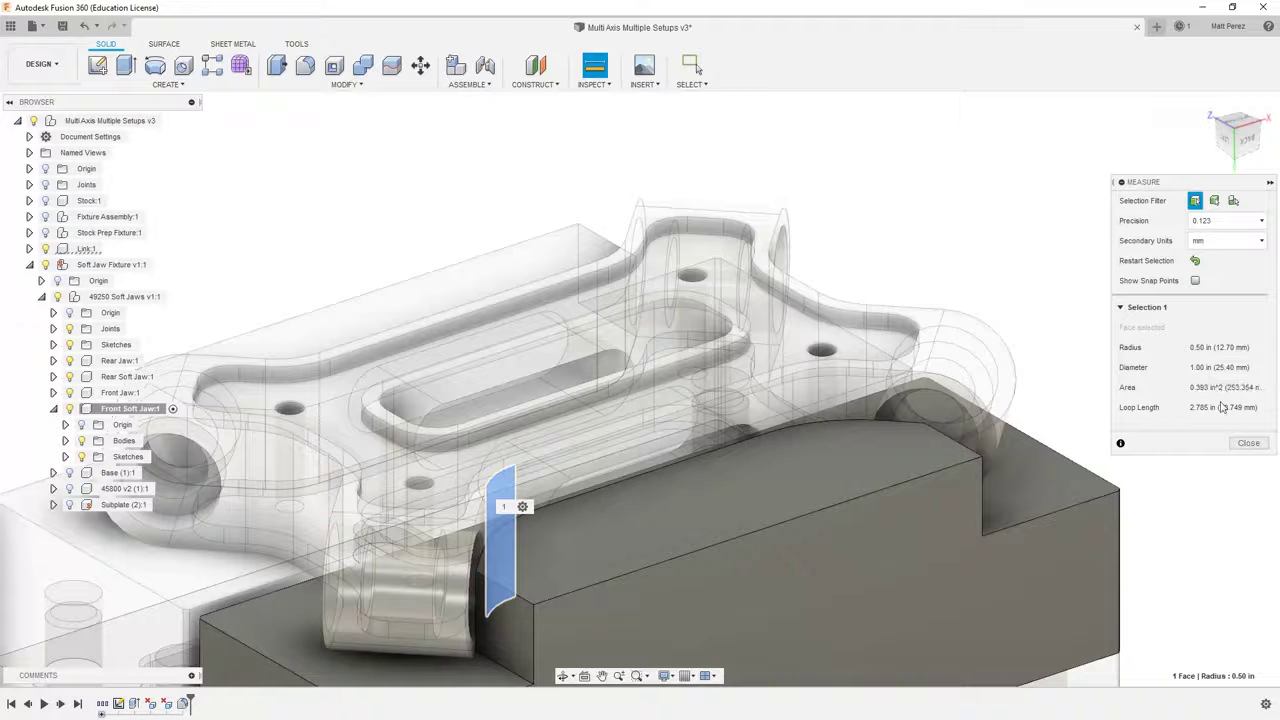
click(1248, 442)
View the assembly from the bottom and zoom across the jaw corner to check the link fit.
shift+middle_drag(1235, 443, 1240, 140)
click(1243, 133)
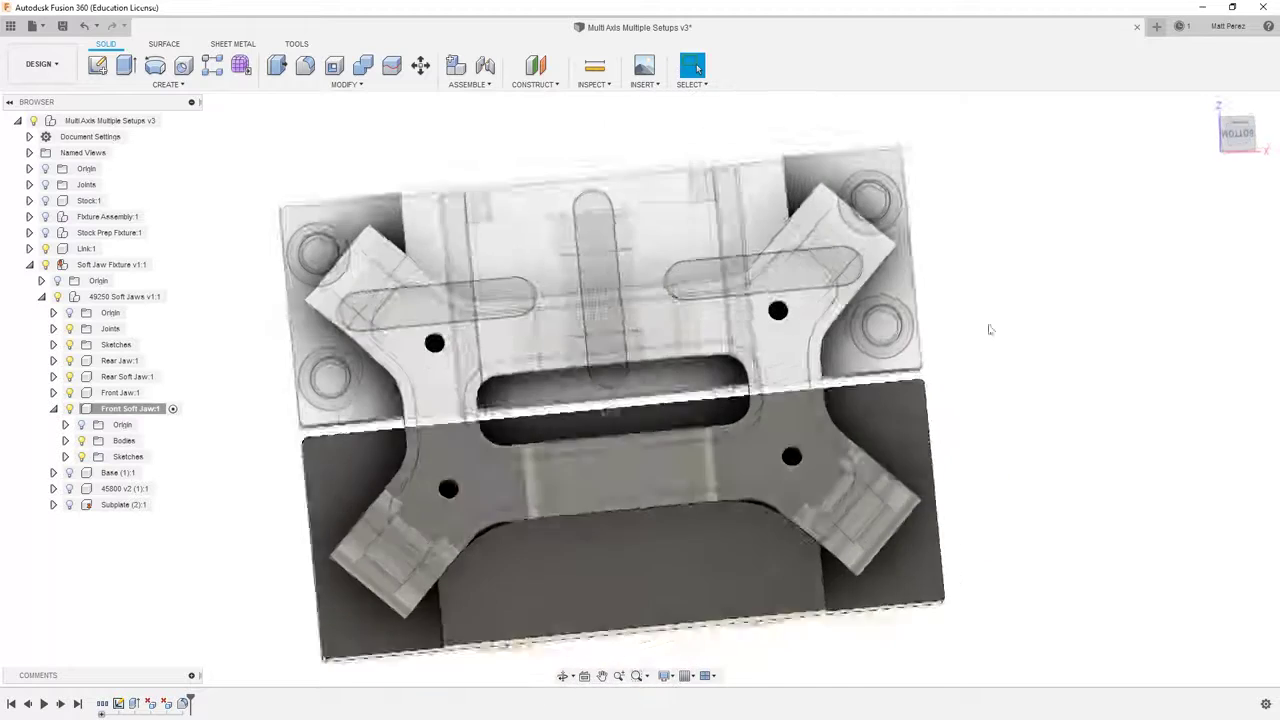
scroll(743, 521, up, 5)
scroll(735, 529, up, 2)
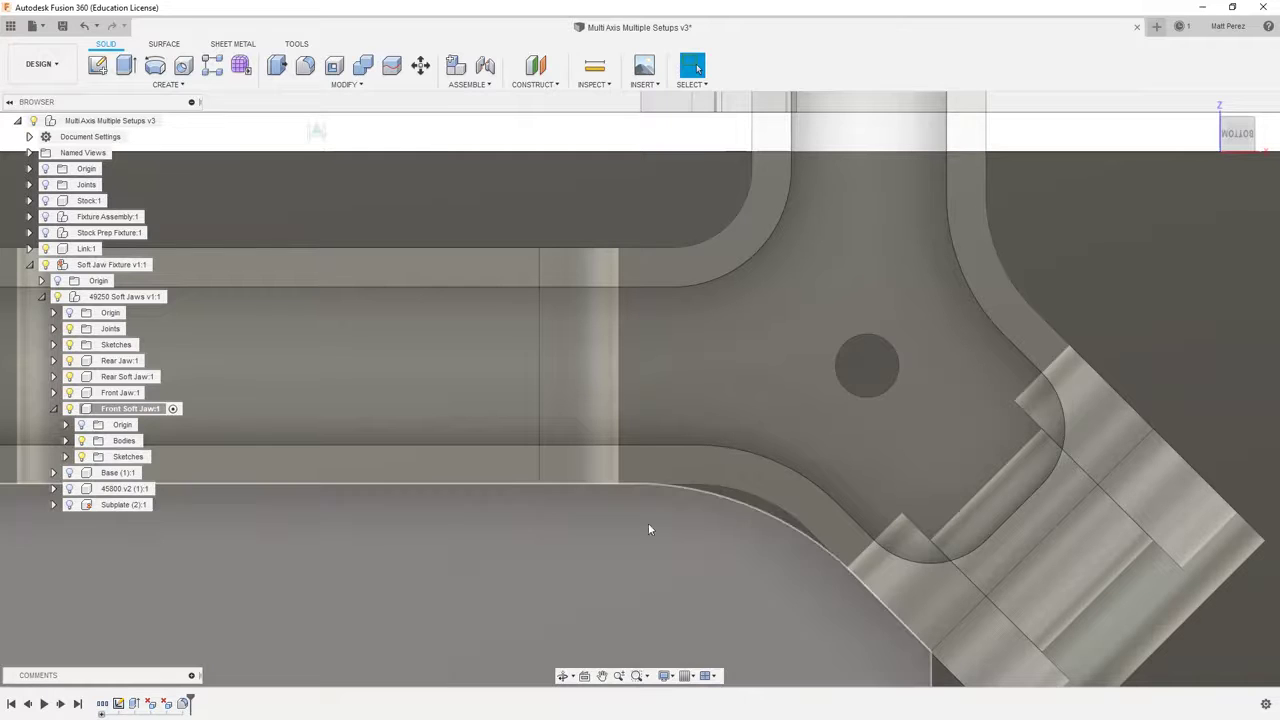
scroll(510, 505, down, 3)
middle_drag(447, 545, 490, 445)
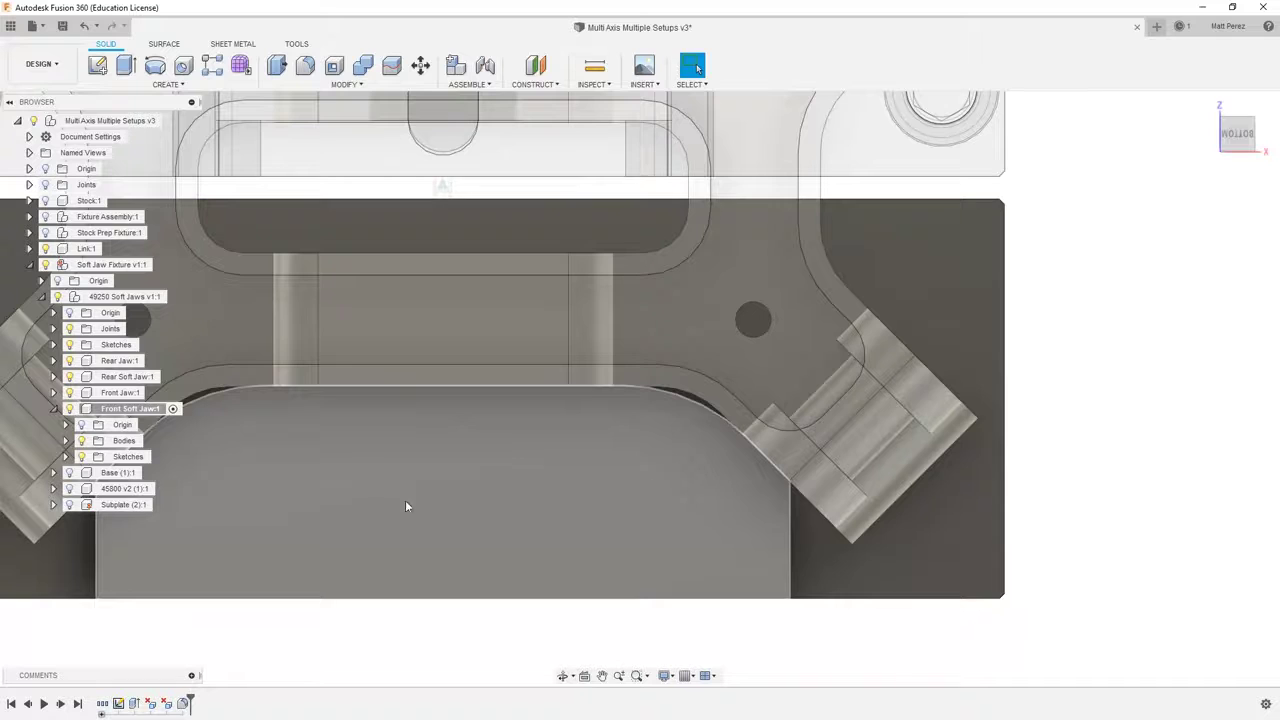
middle_drag(402, 506, 501, 511)
scroll(497, 505, down, 4)
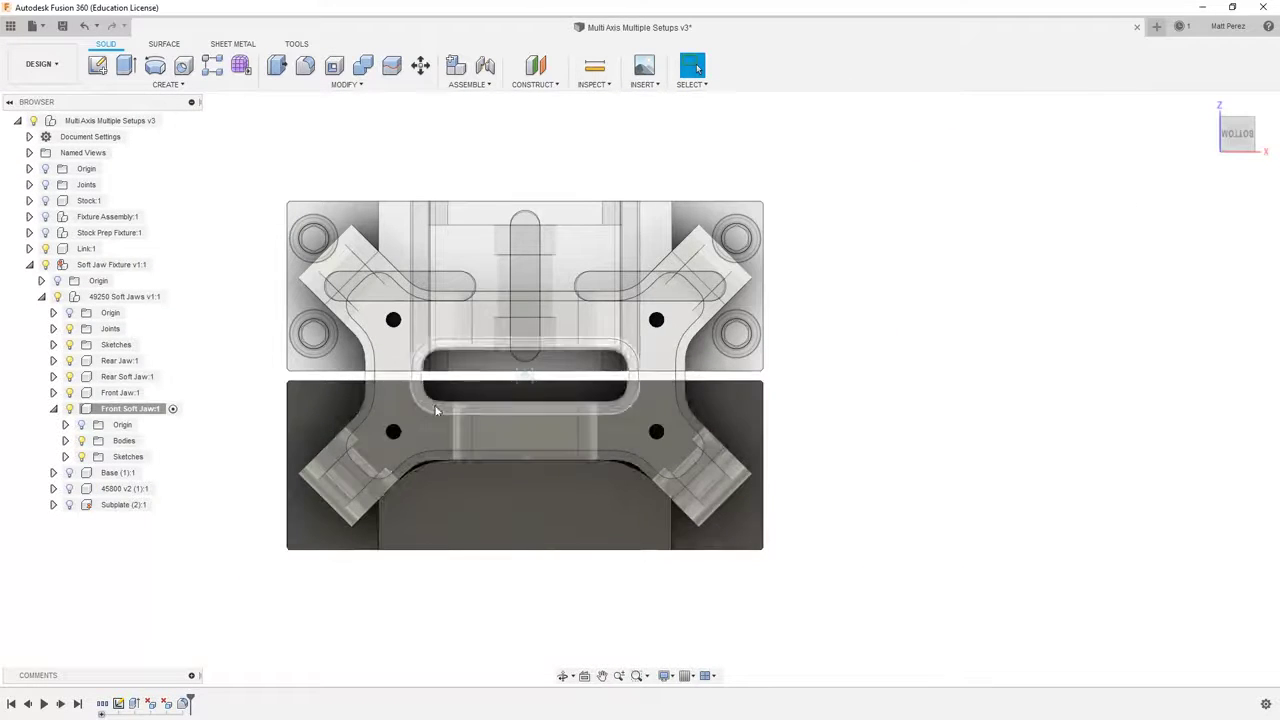
Activate the rear soft jaw and delete its left and right corner fillets.
click(170, 377)
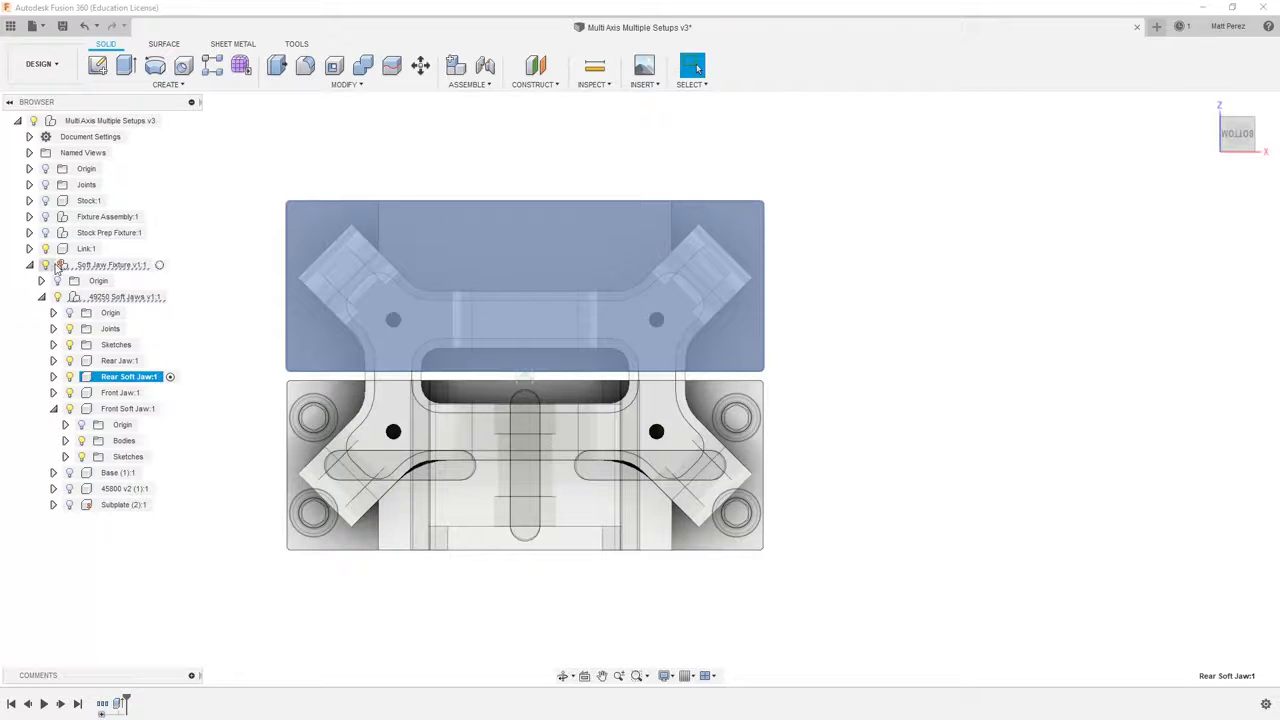
shift+middle_drag(229, 323, 460, 302)
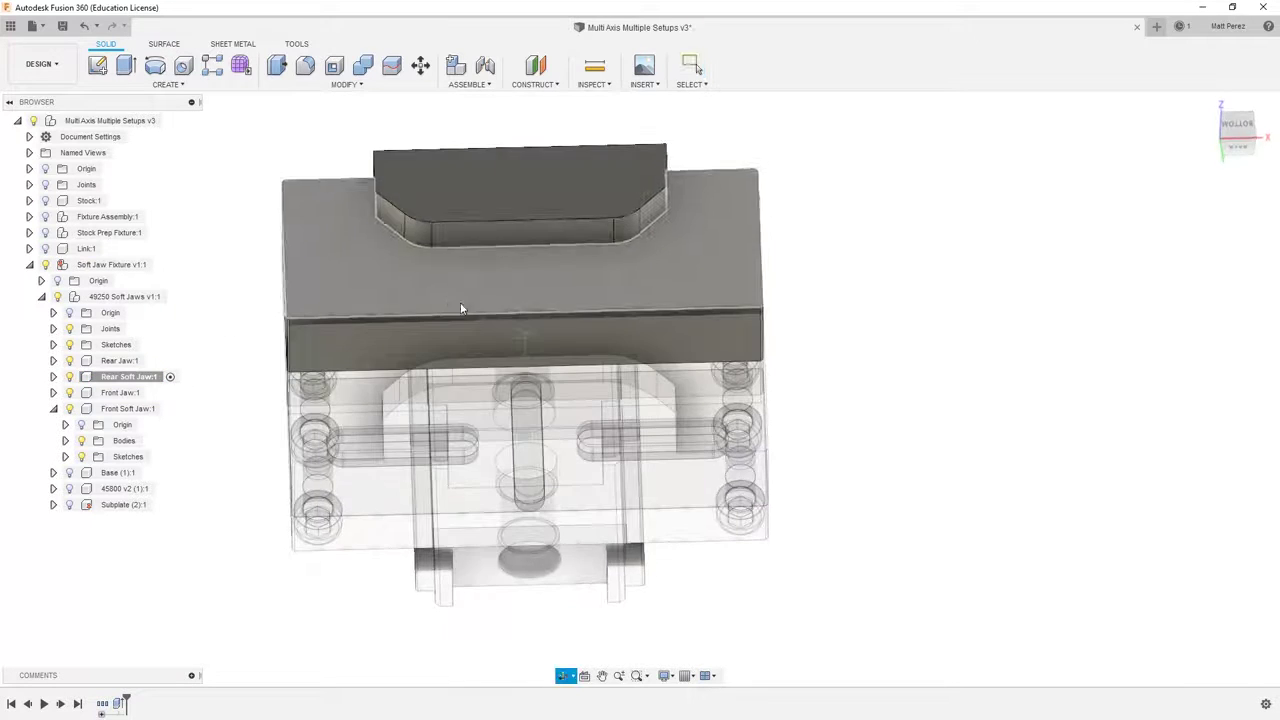
scroll(445, 260, up, 5)
click(417, 237)
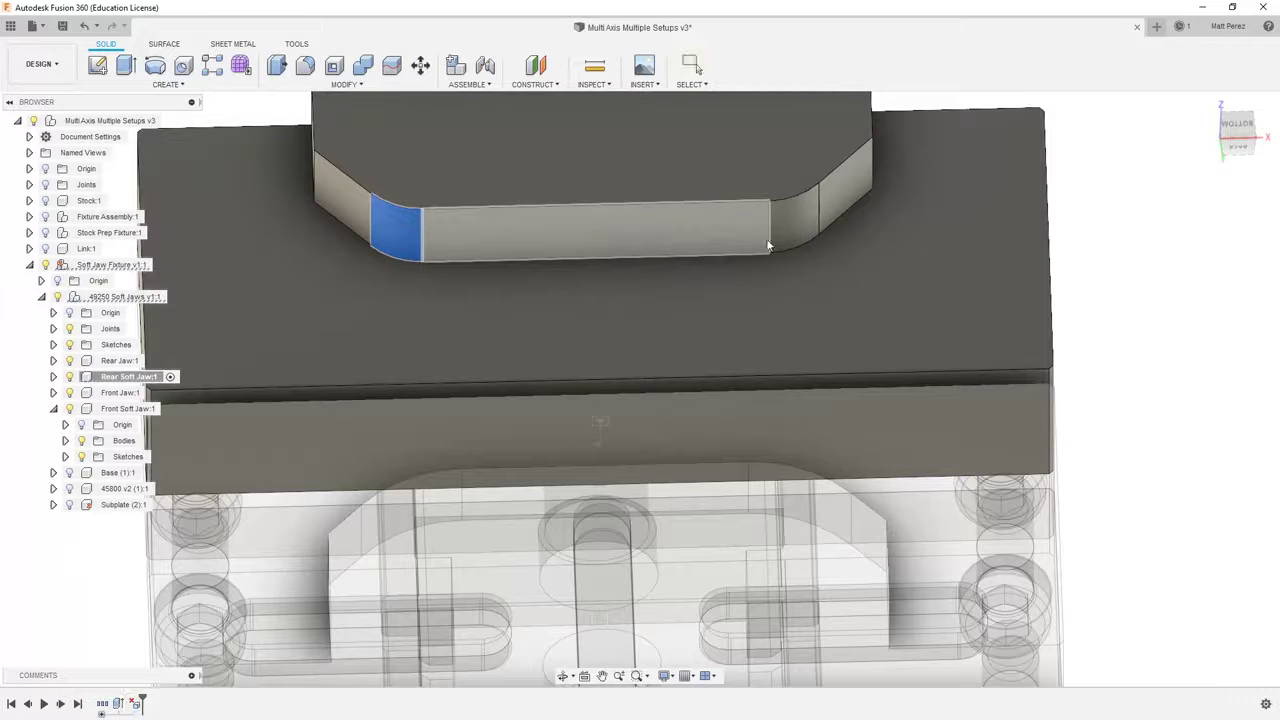
key(Delete)
click(795, 218)
key(Delete)
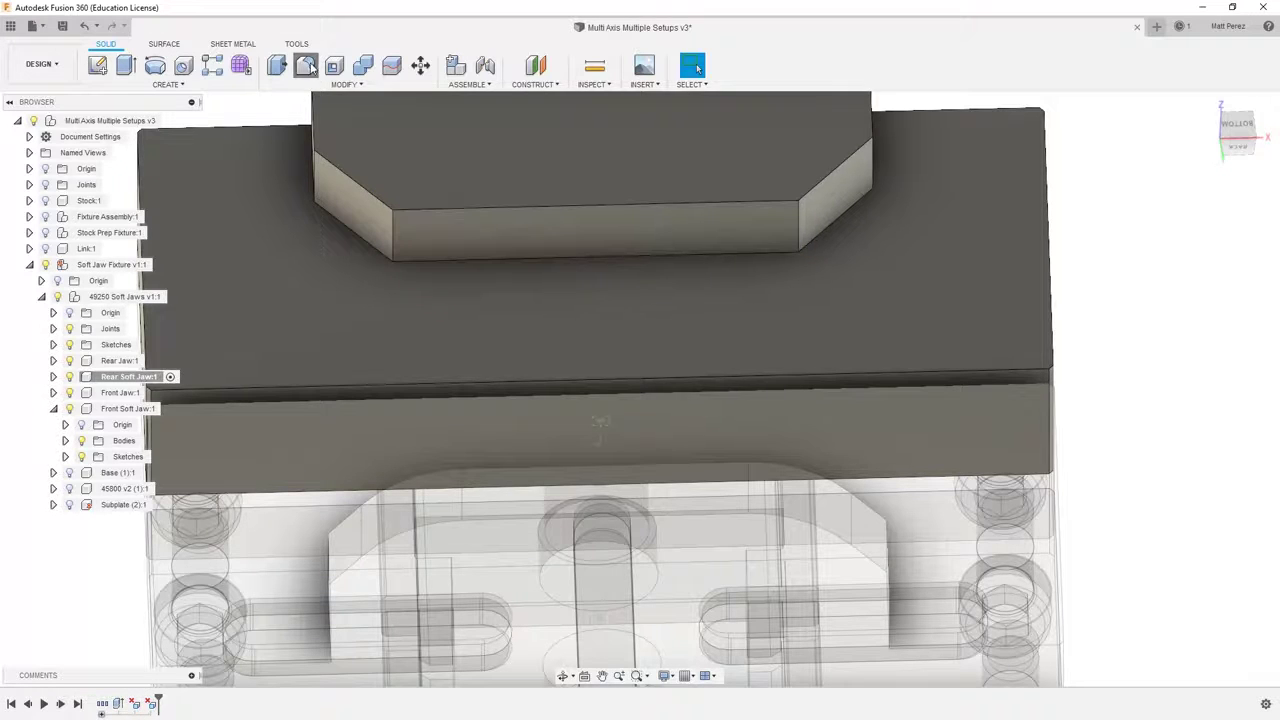
Fillet the rear pocket's two vertical corner edges at 1 in.
click(305, 66)
click(396, 224)
text(0.6)
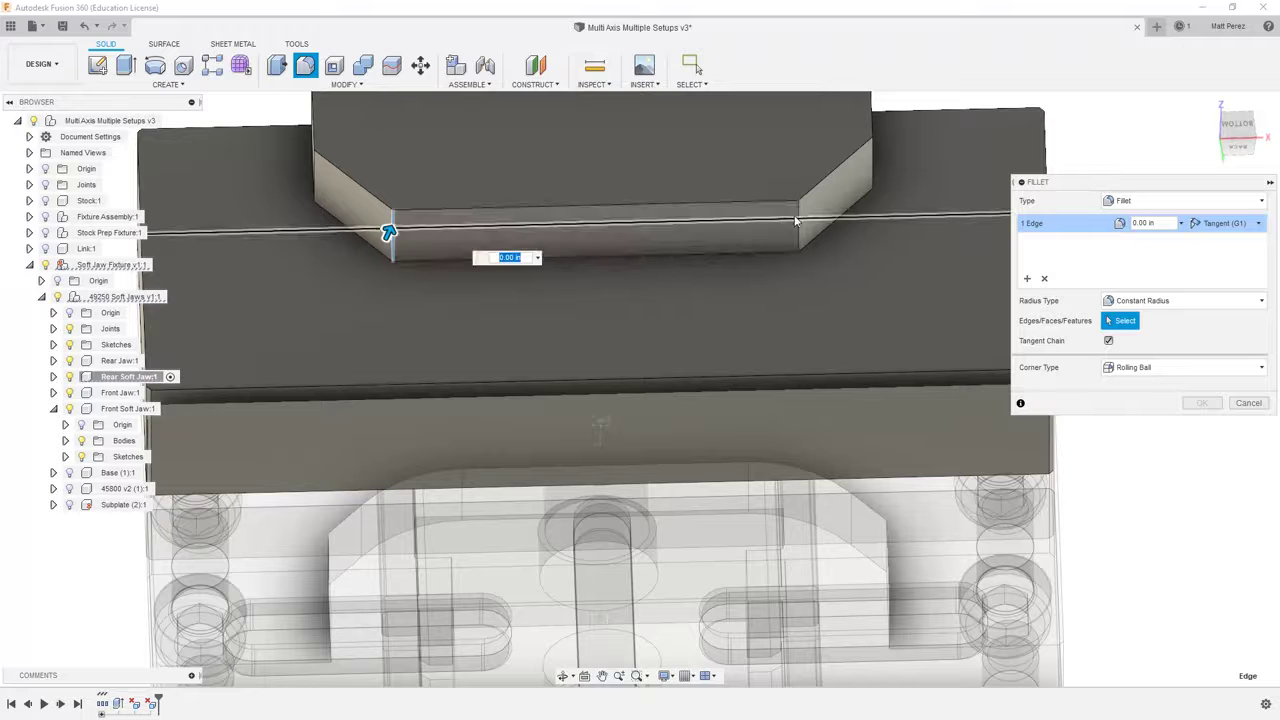
click(797, 220)
drag(800, 224, 800, 214)
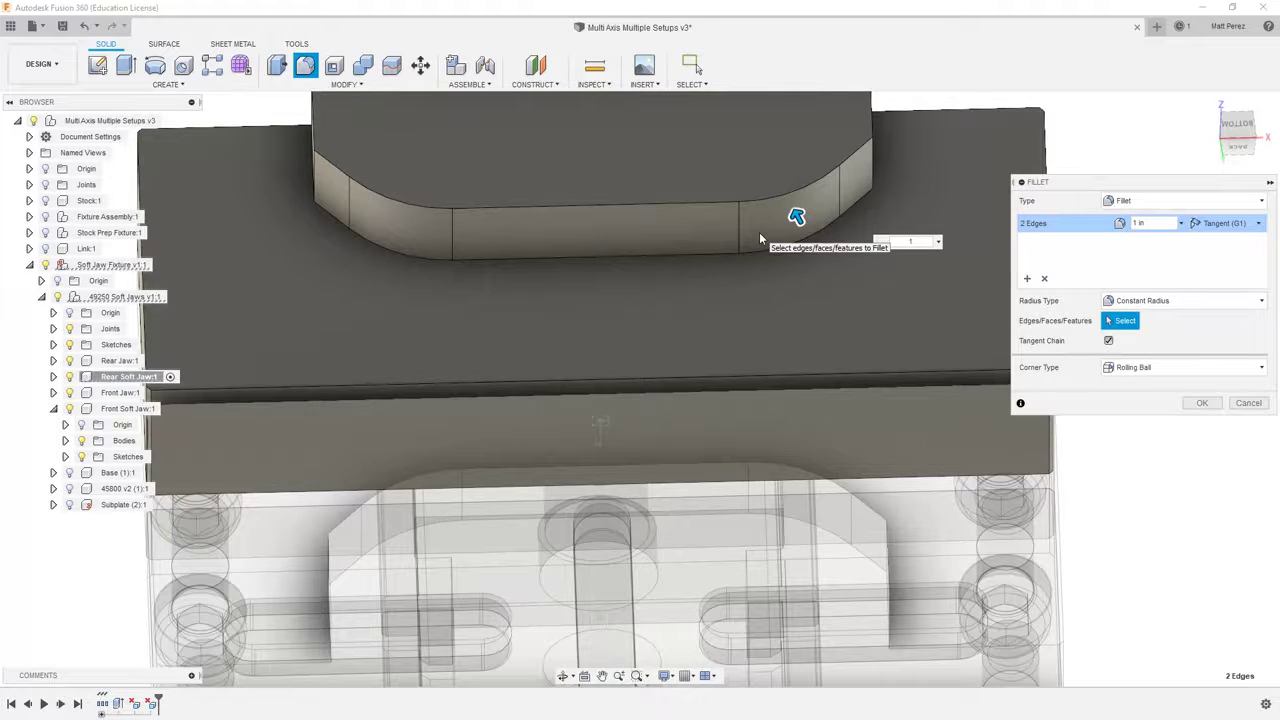
key(Return)
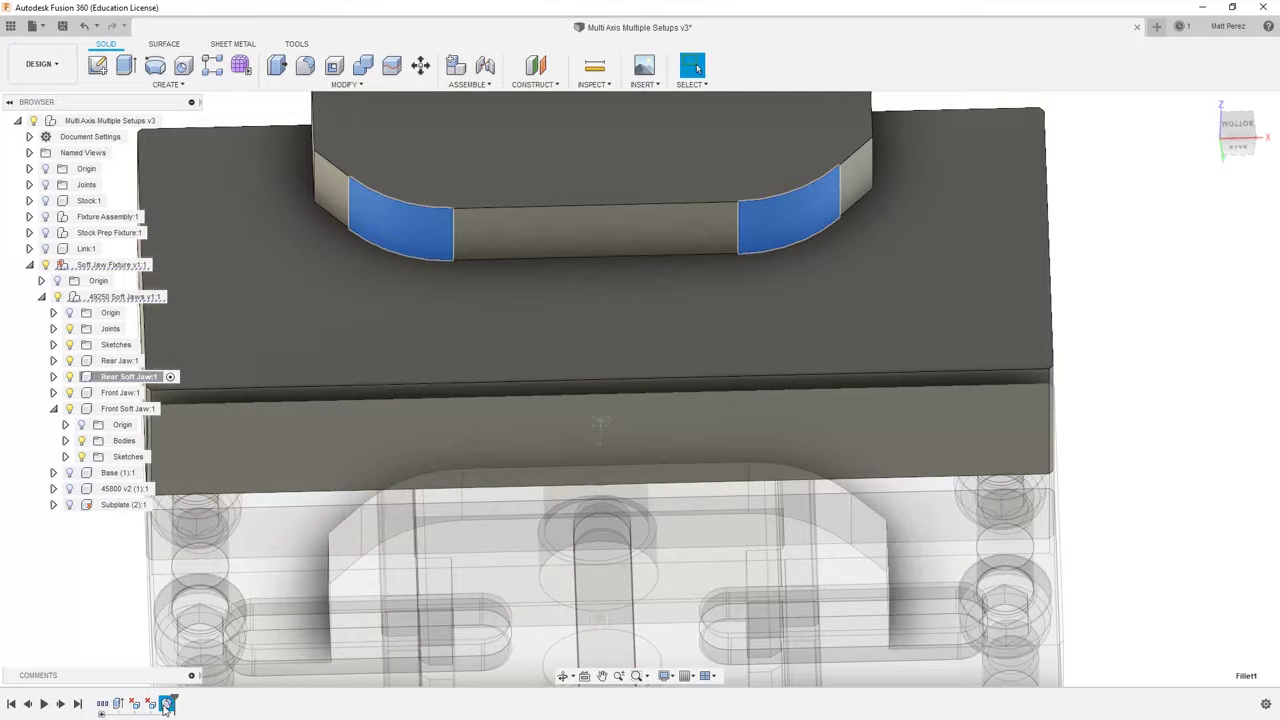
Show Link:1 again and activate the top-level assembly.
scroll(1030, 400, down, 3)
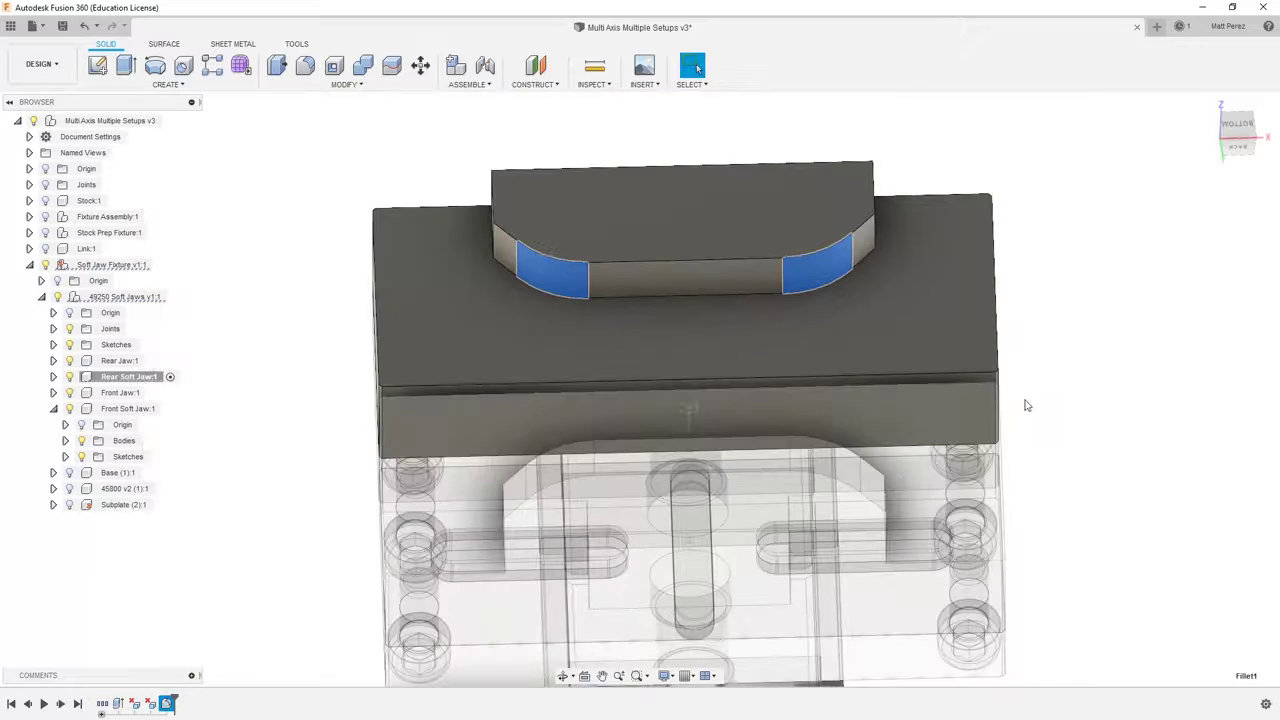
shift+middle_drag(1043, 404, 1028, 431)
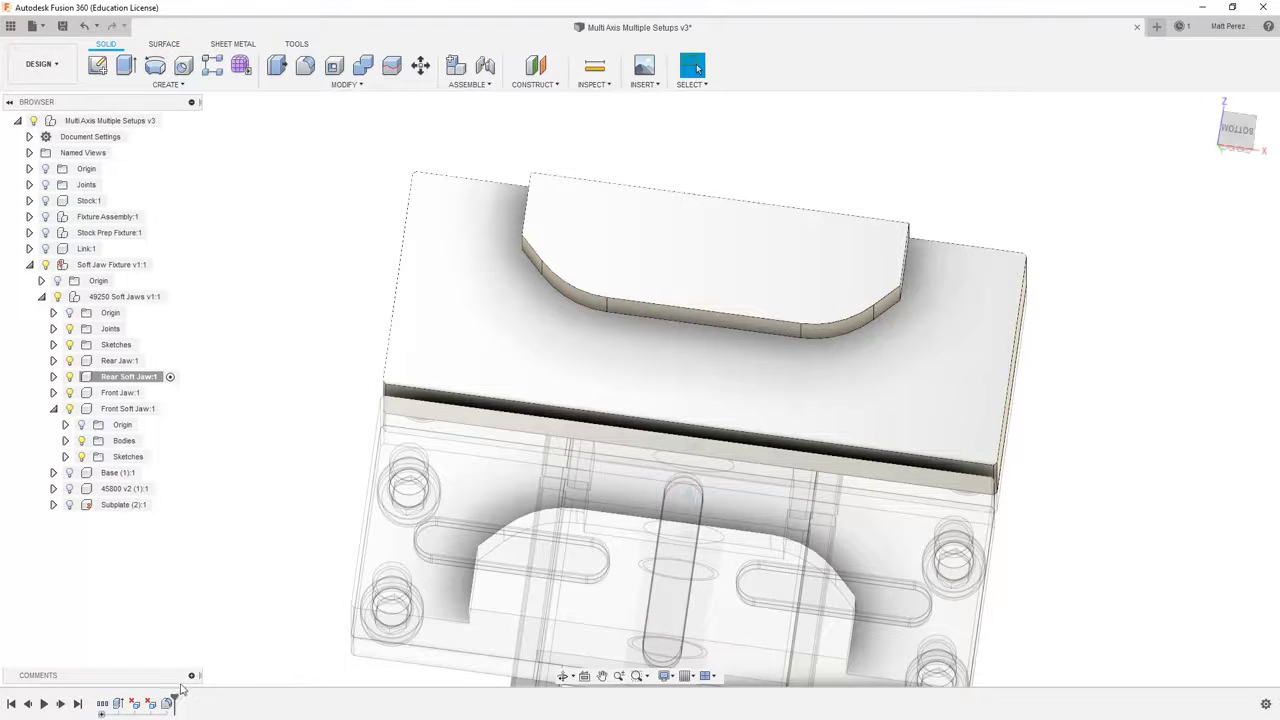
click(45, 248)
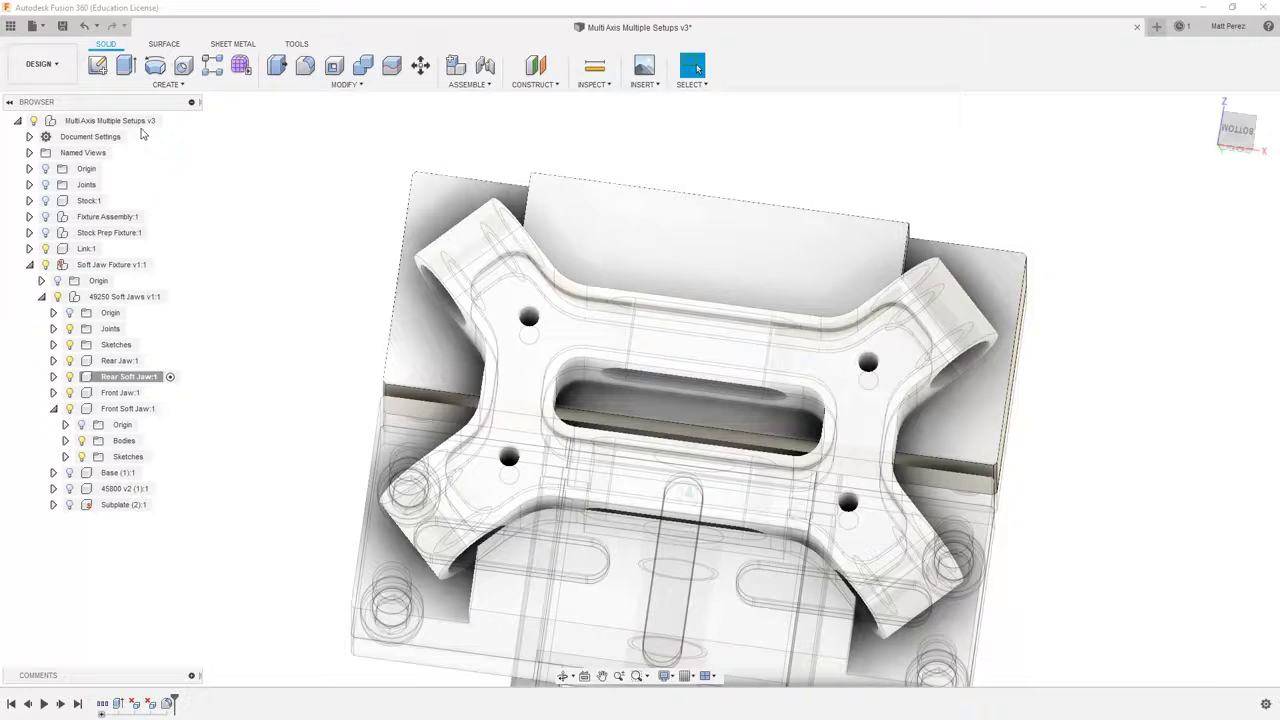
click(169, 121)
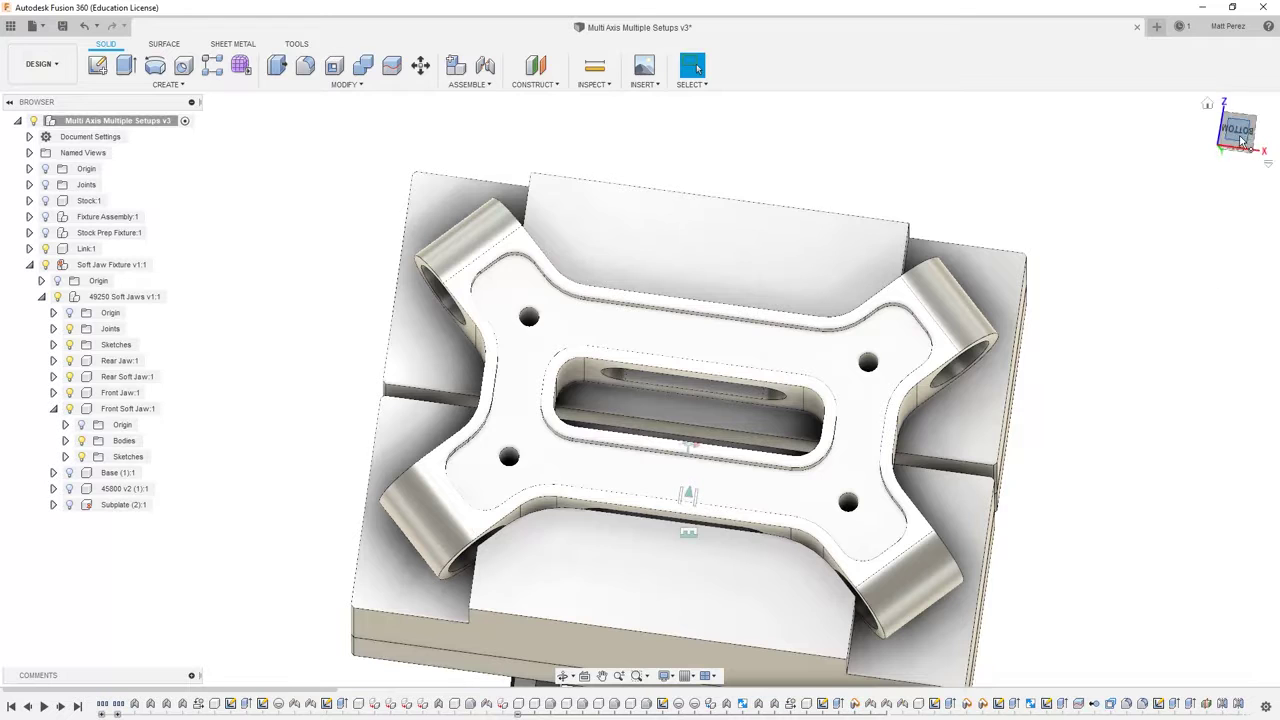
View the assembly from the bottom, zoom in on the pockets, then orbit to an angled view.
click(1241, 141)
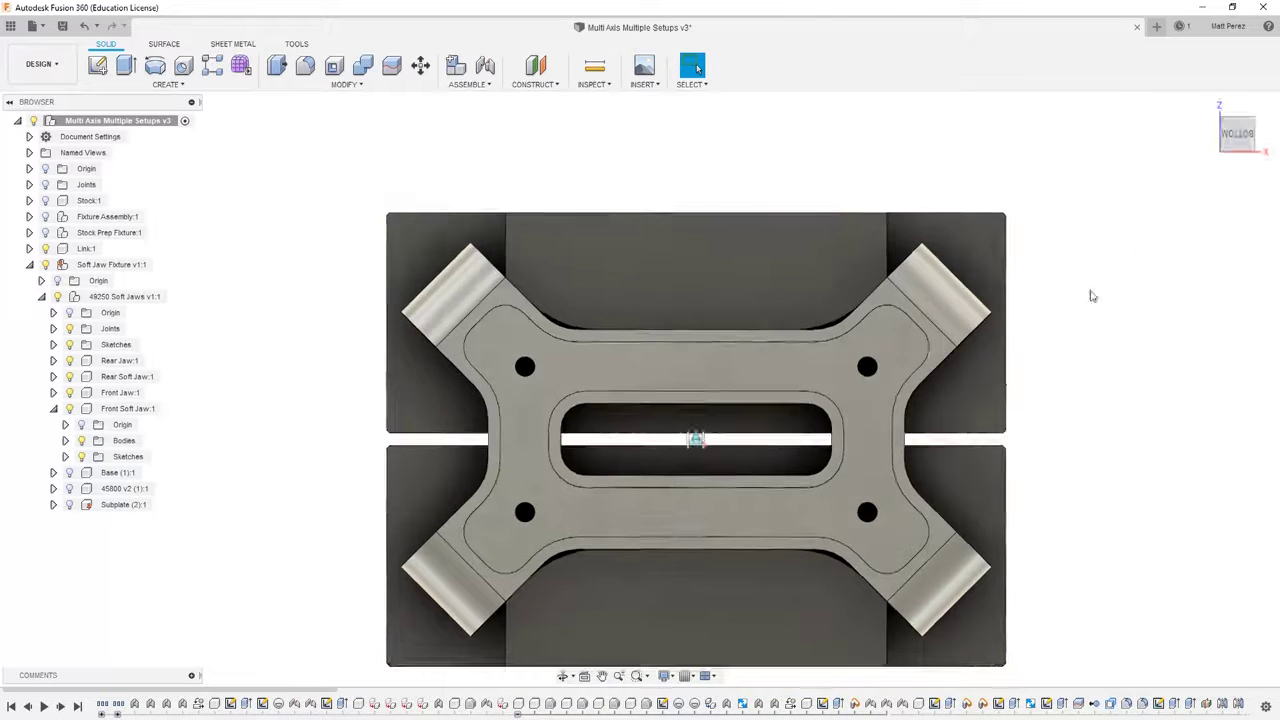
scroll(831, 369, up, 5)
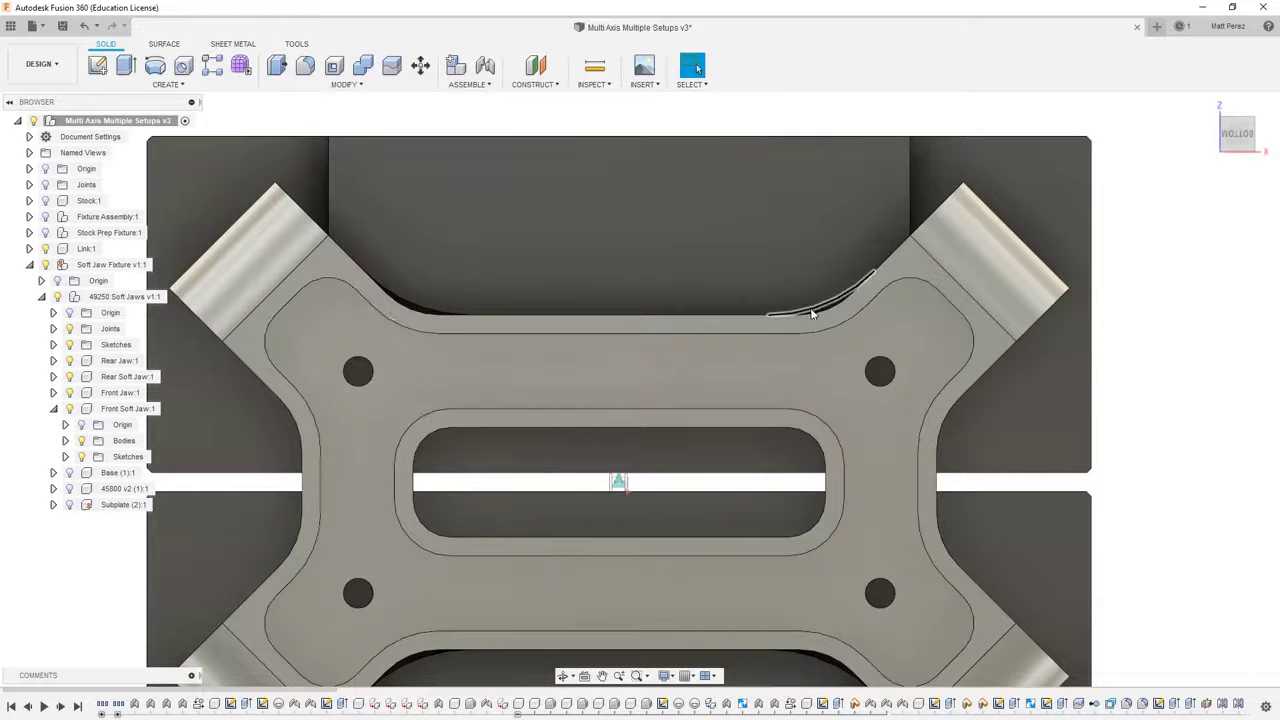
scroll(812, 314, up, 3)
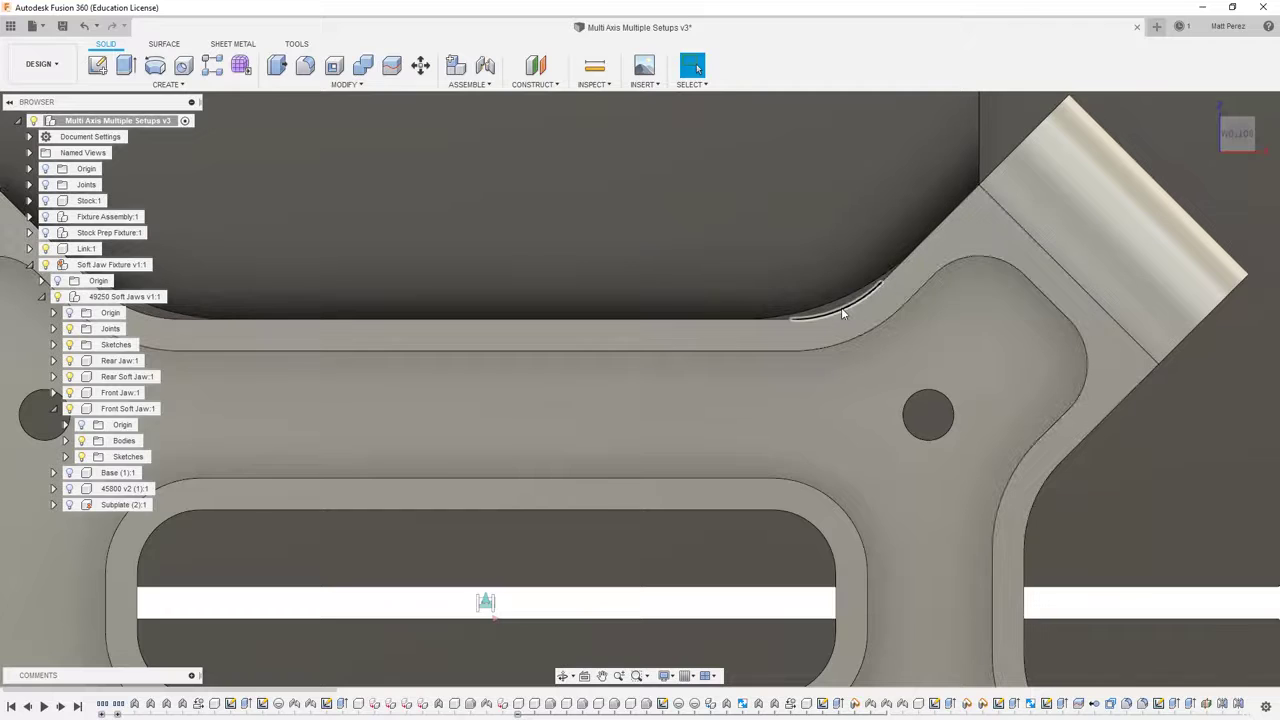
scroll(841, 316, down, 10)
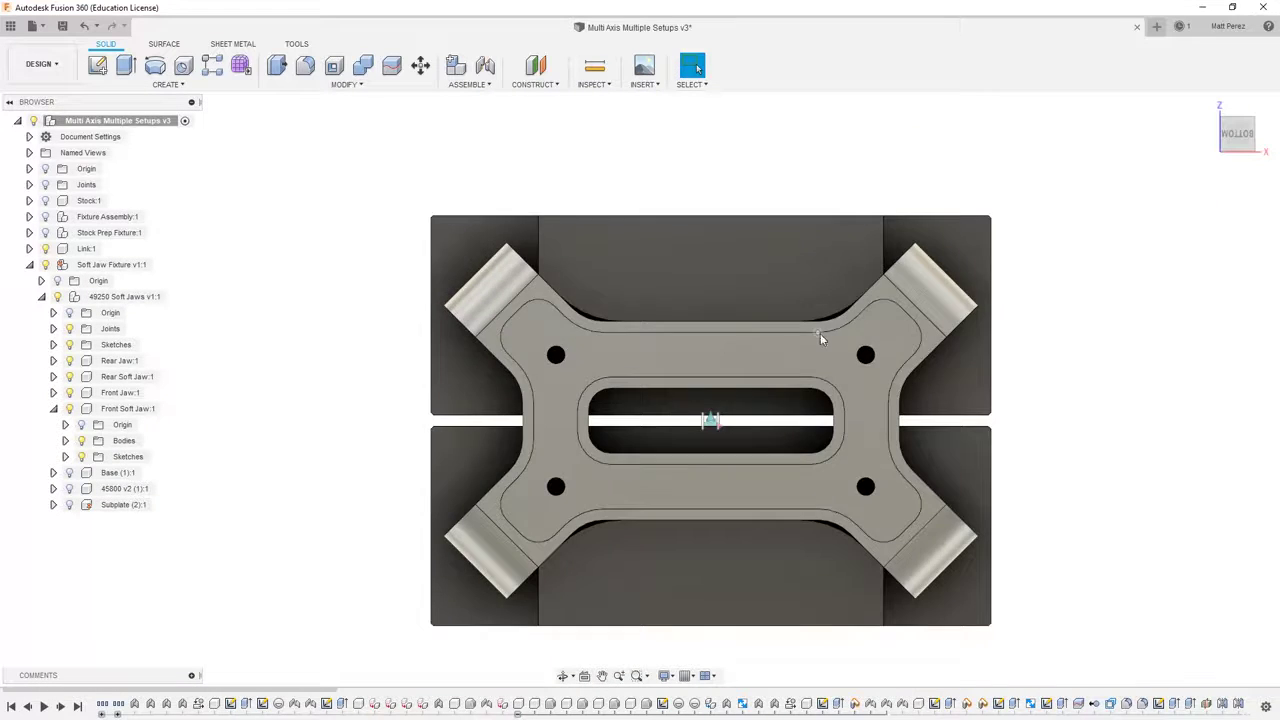
scroll(770, 442, down, 2)
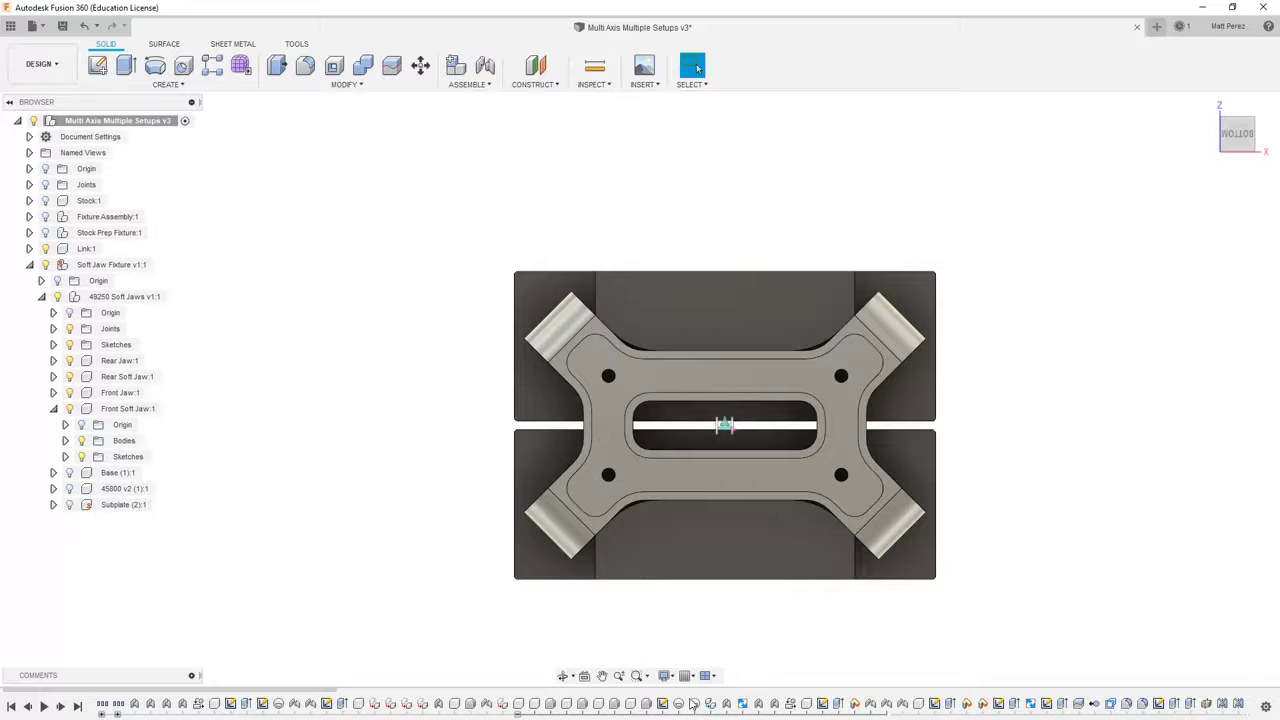
shift+middle_drag(678, 644, 787, 320)
Hide Rear Jaw:1 and Front Jaw:1 and inspect the slotted plates beneath them.
click(70, 361)
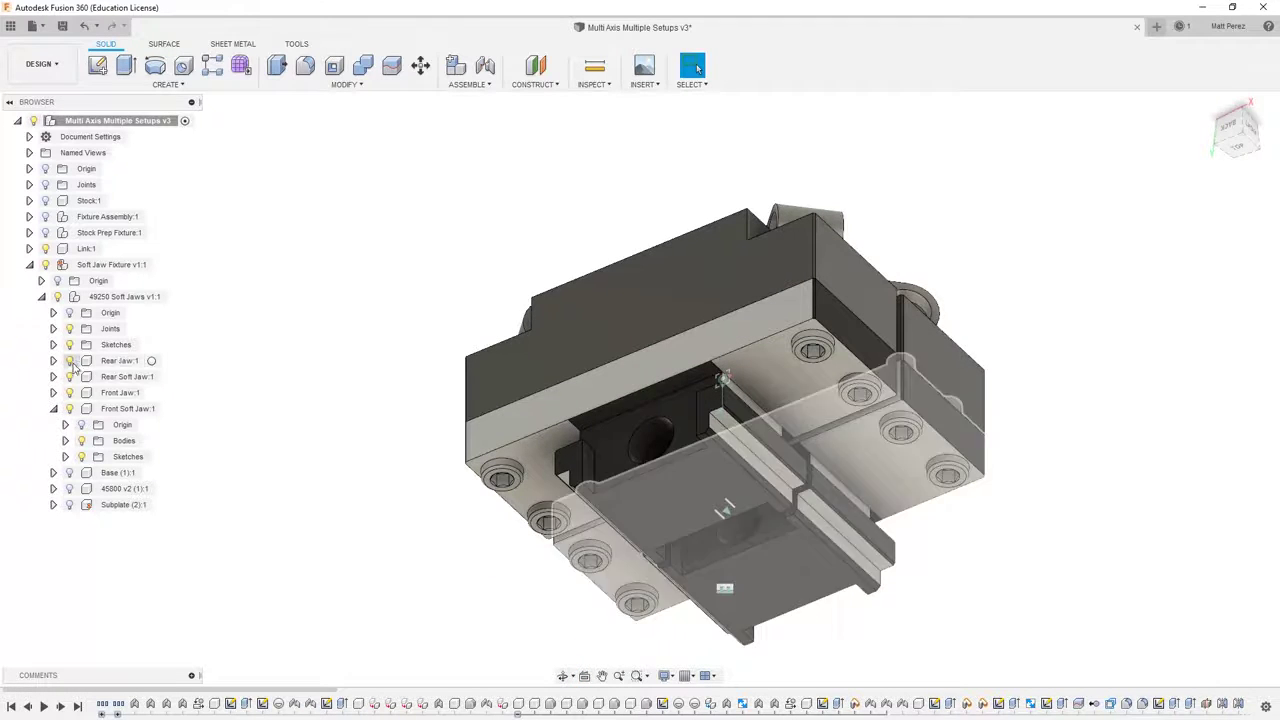
click(70, 361)
click(70, 393)
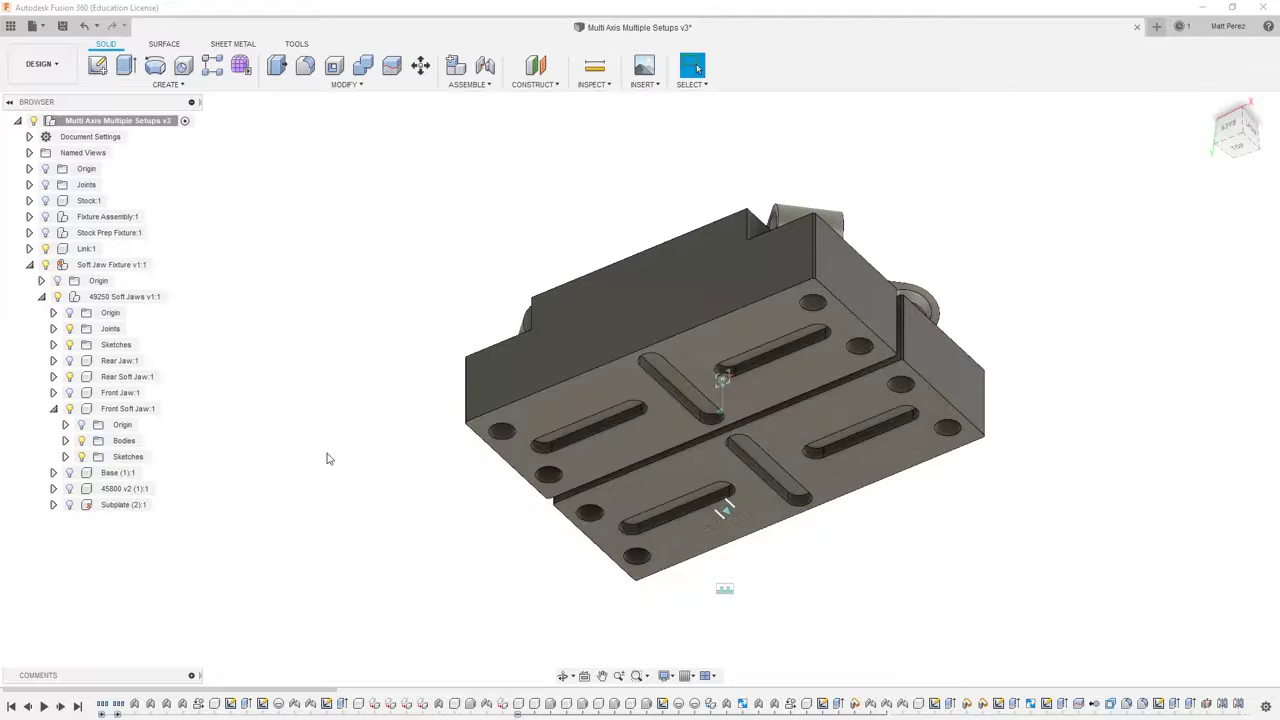
shift+middle_drag(911, 571, 773, 285)
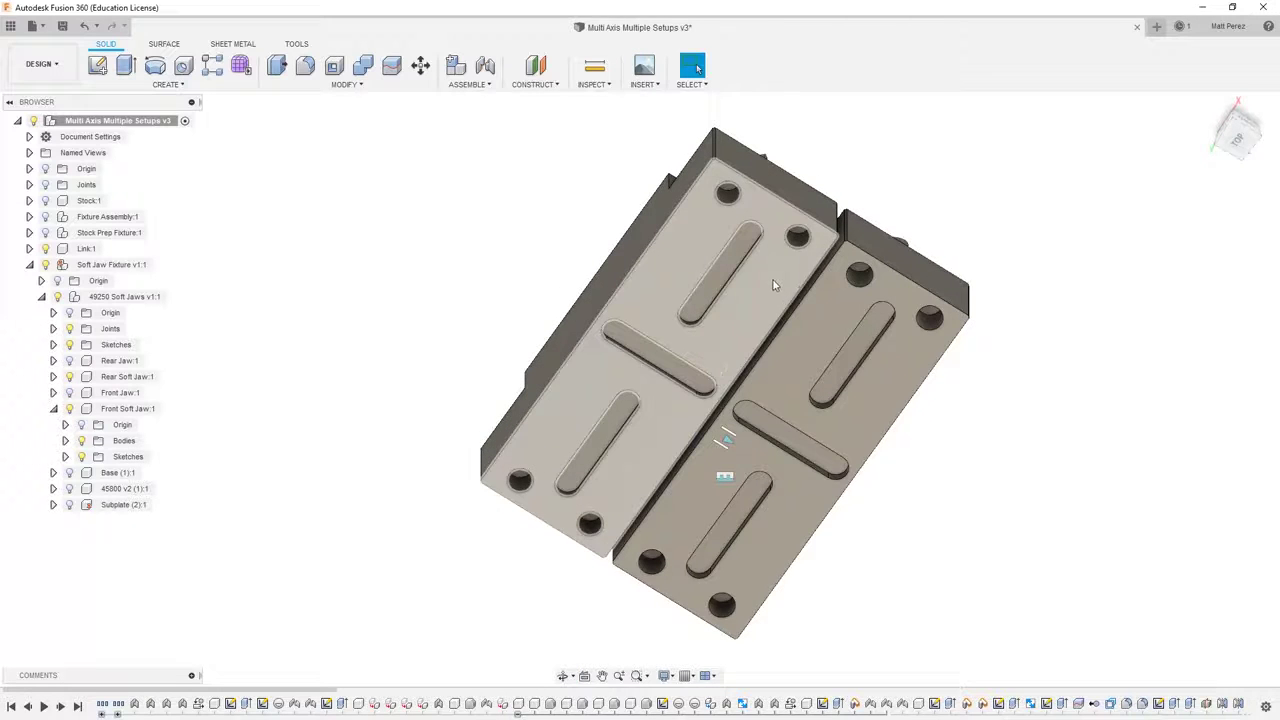
scroll(759, 267, up, 3)
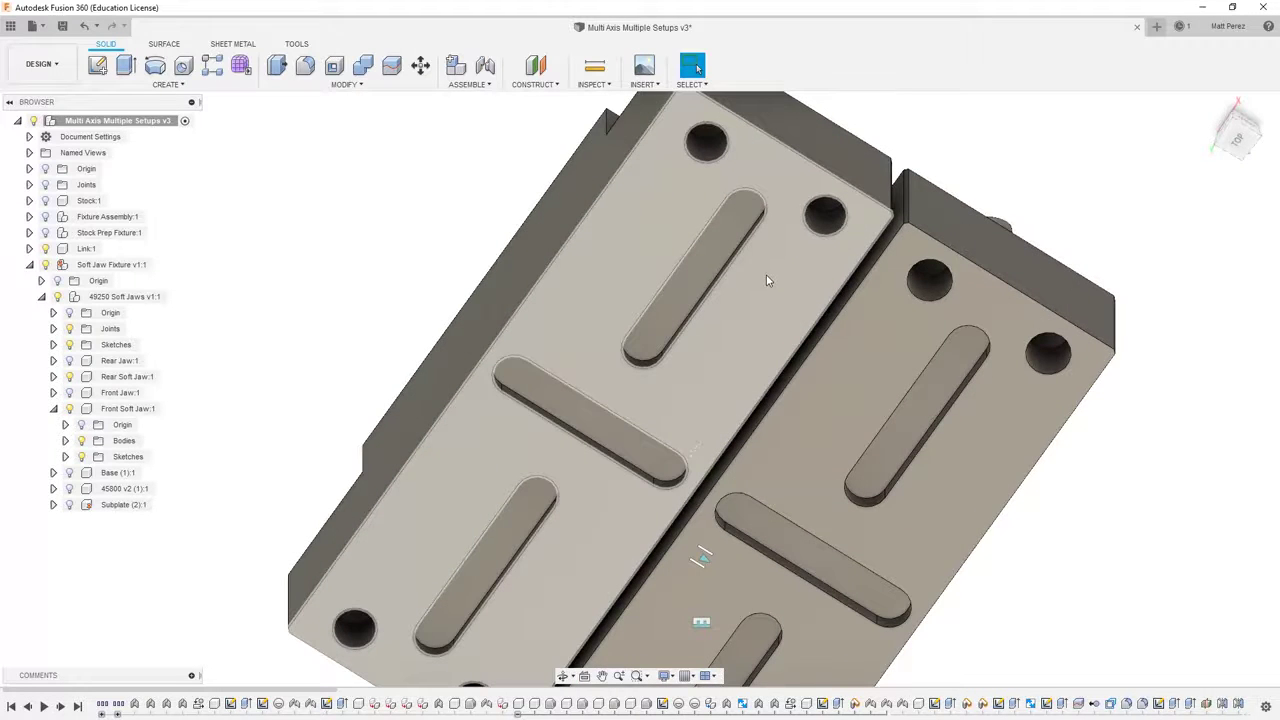
shift+middle_drag(766, 281, 728, 249)
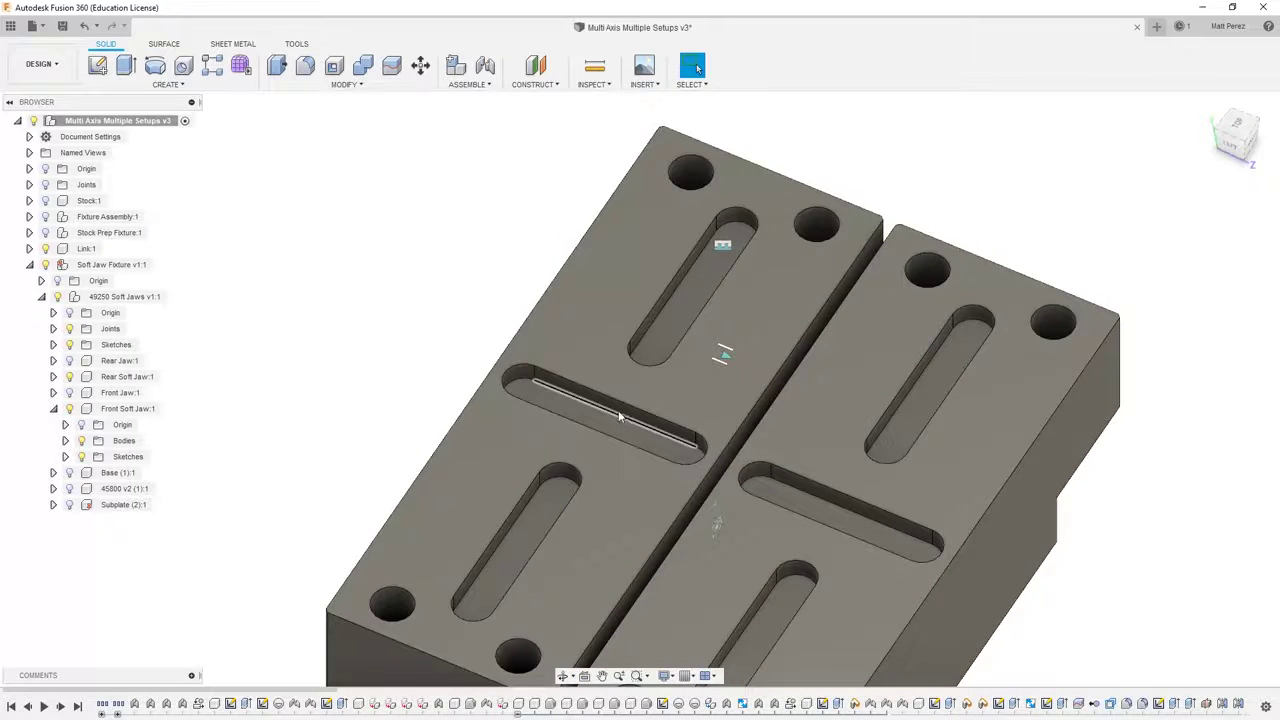
Show the front vise jaw, front soft jaw and rear vise jaw again around the link.
click(69, 392)
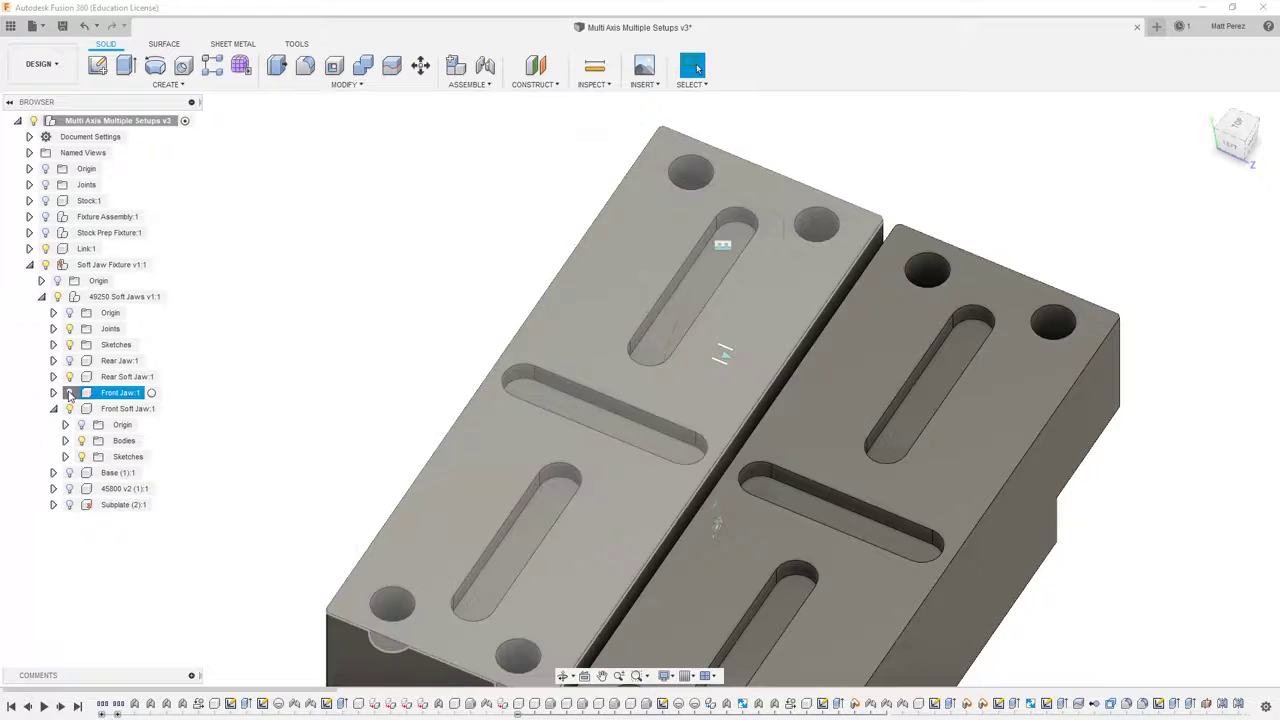
click(69, 408)
scroll(451, 364, down, 3)
shift+middle_drag(451, 364, 487, 510)
key(Escape)
scroll(560, 520, up, 2)
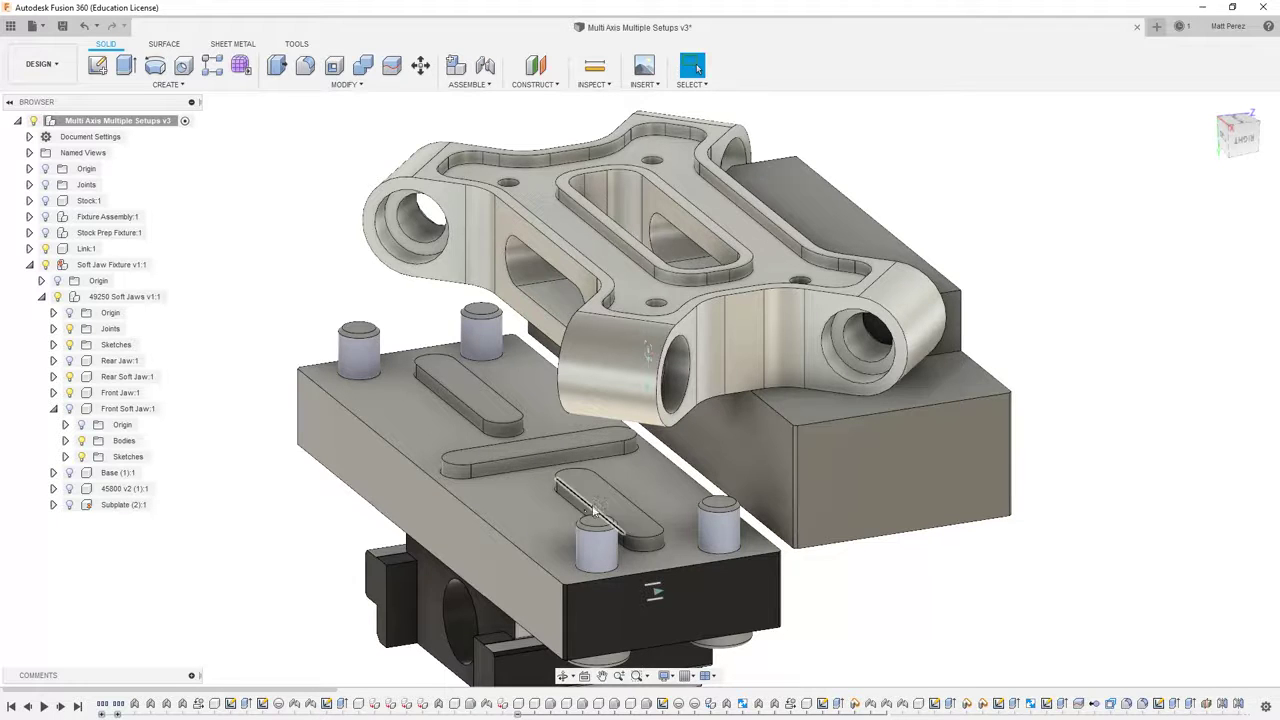
shift+middle_drag(601, 504, 495, 495)
shift+middle_drag(637, 578, 909, 343)
key(Escape)
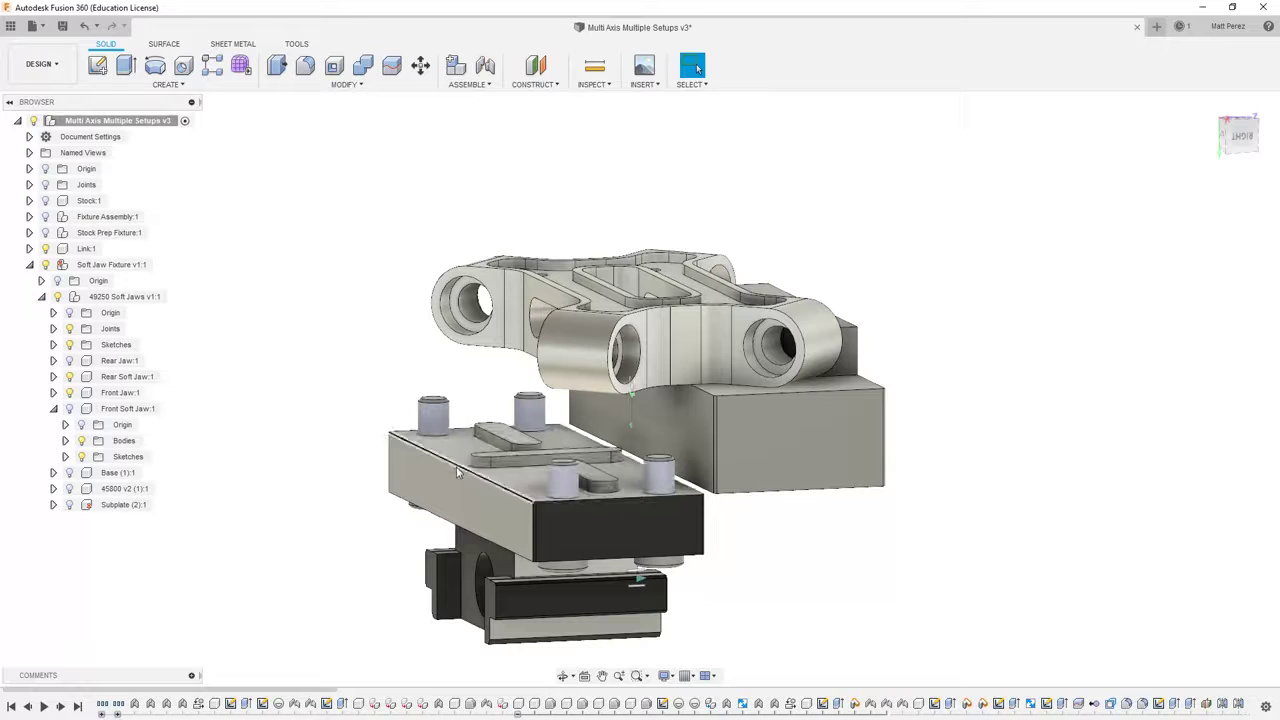
click(68, 361)
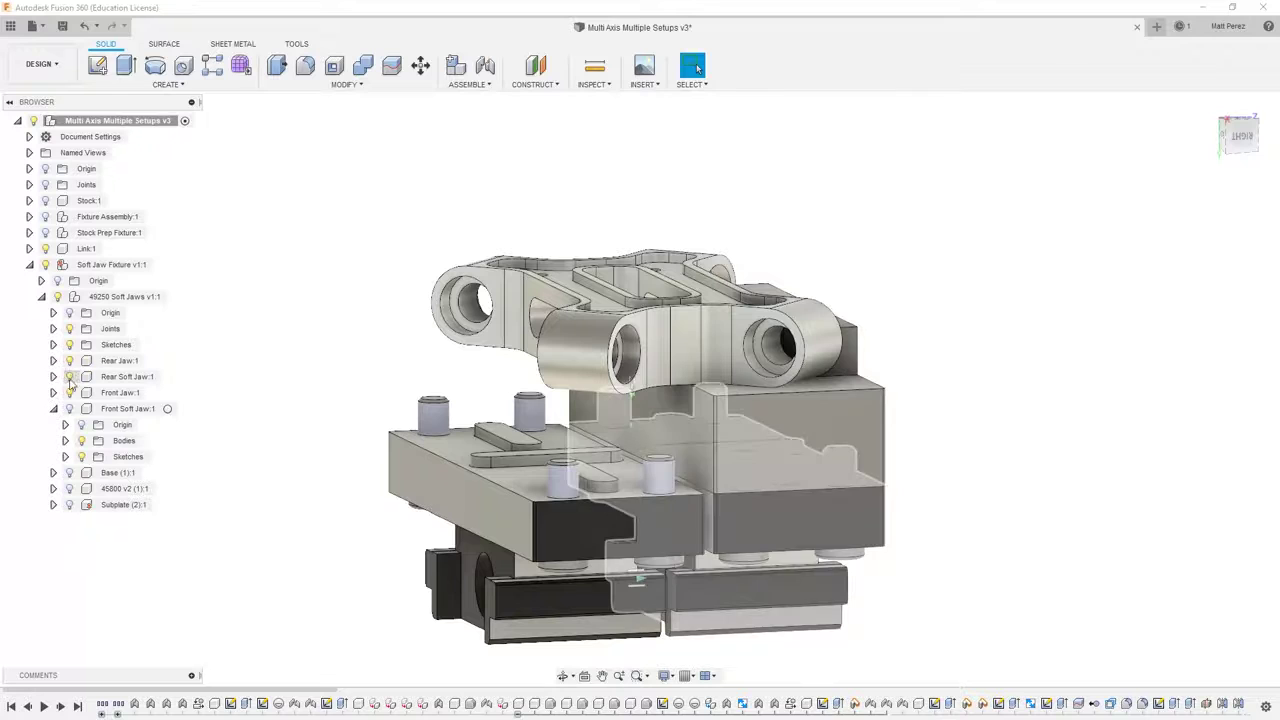
Make the second soft jaw and the vise base visible again, then collapse the Soft Jaw Fixture in the browser.
click(69, 409)
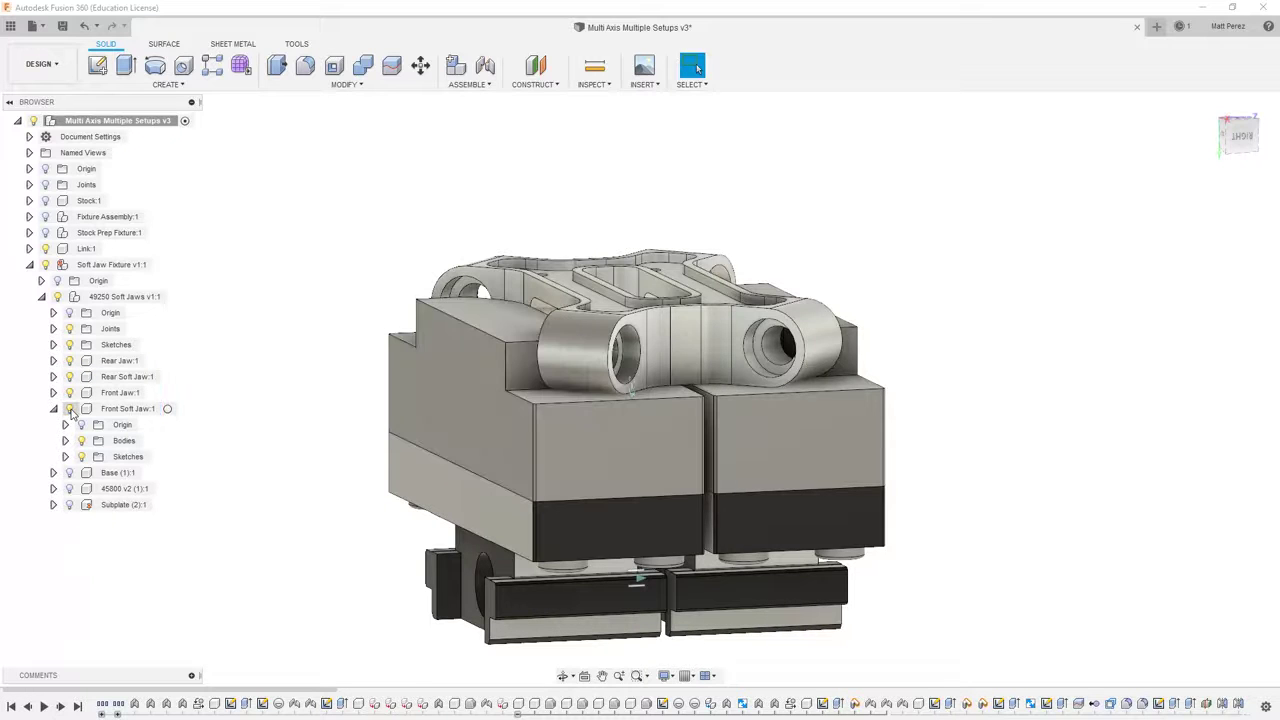
click(69, 472)
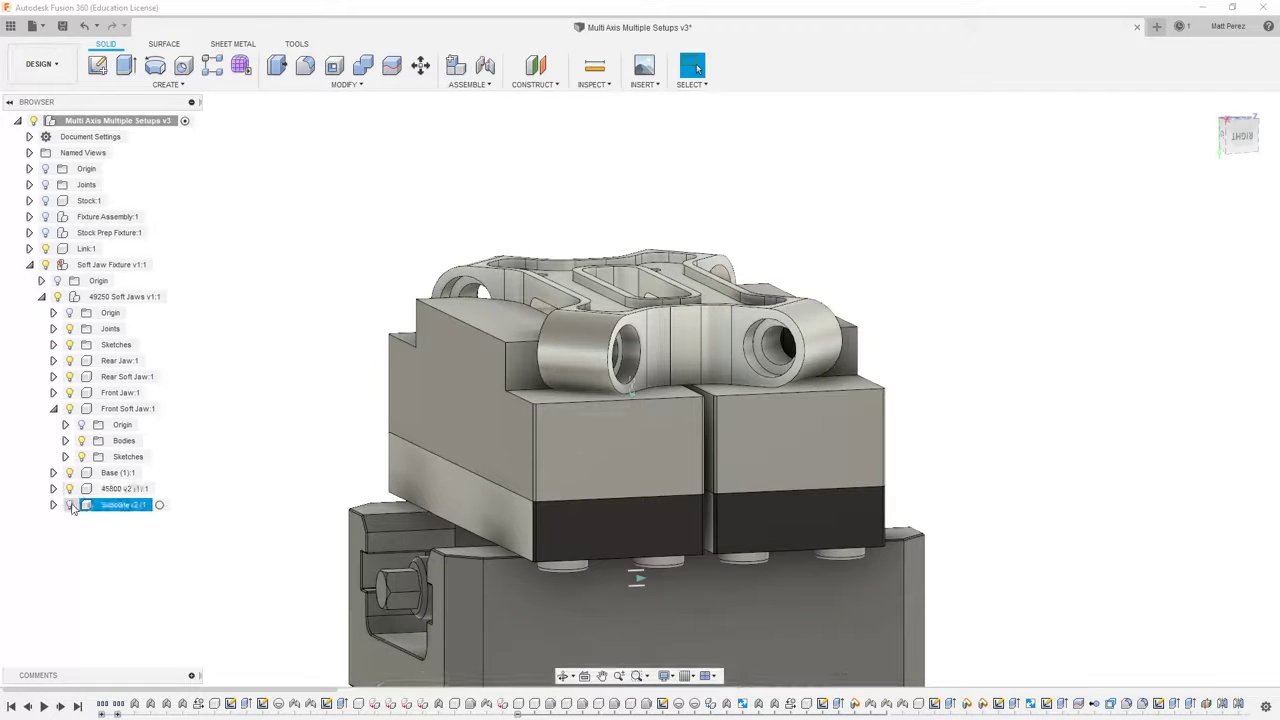
click(29, 264)
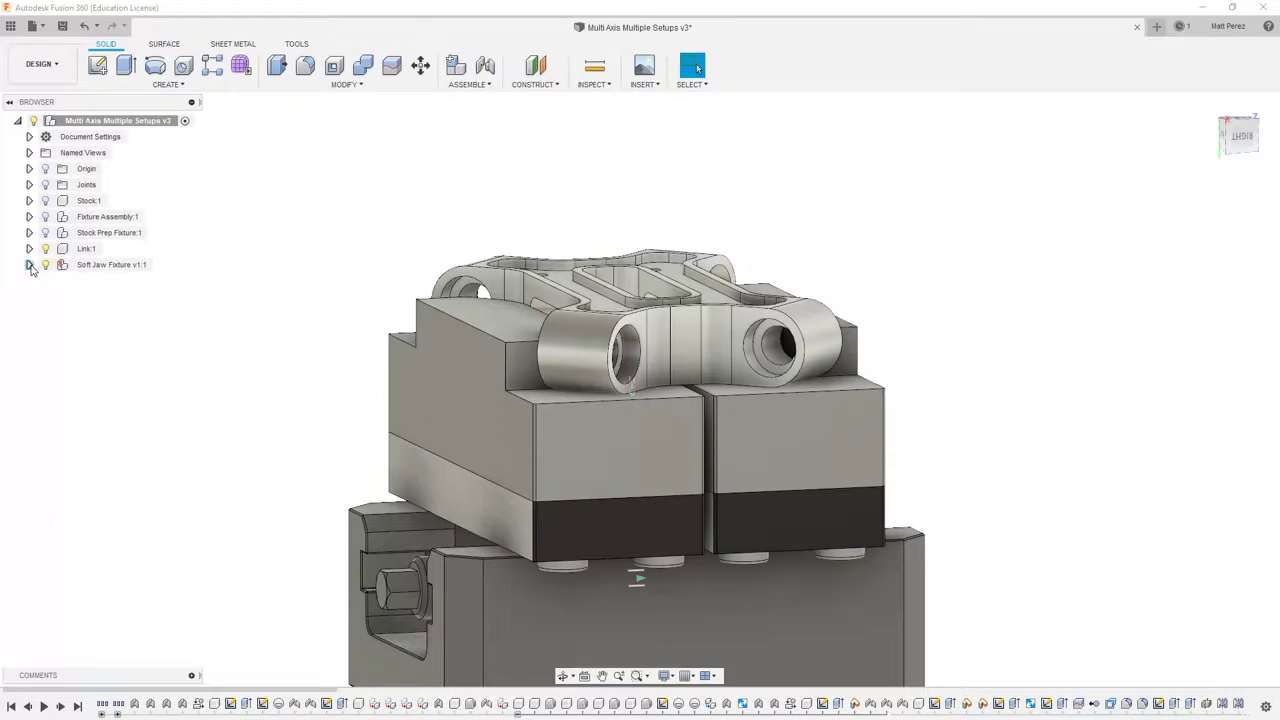
scroll(544, 228, down, 3)
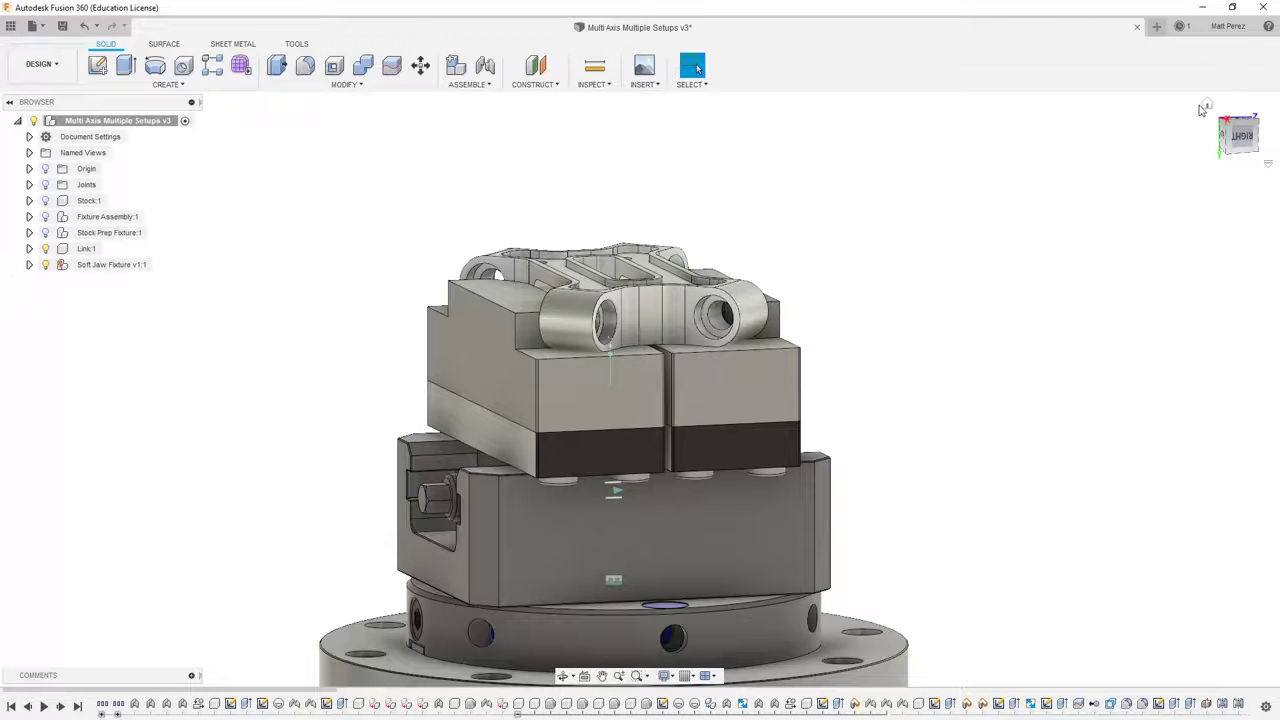
Return to the home view and save a new version with the default description.
click(1204, 107)
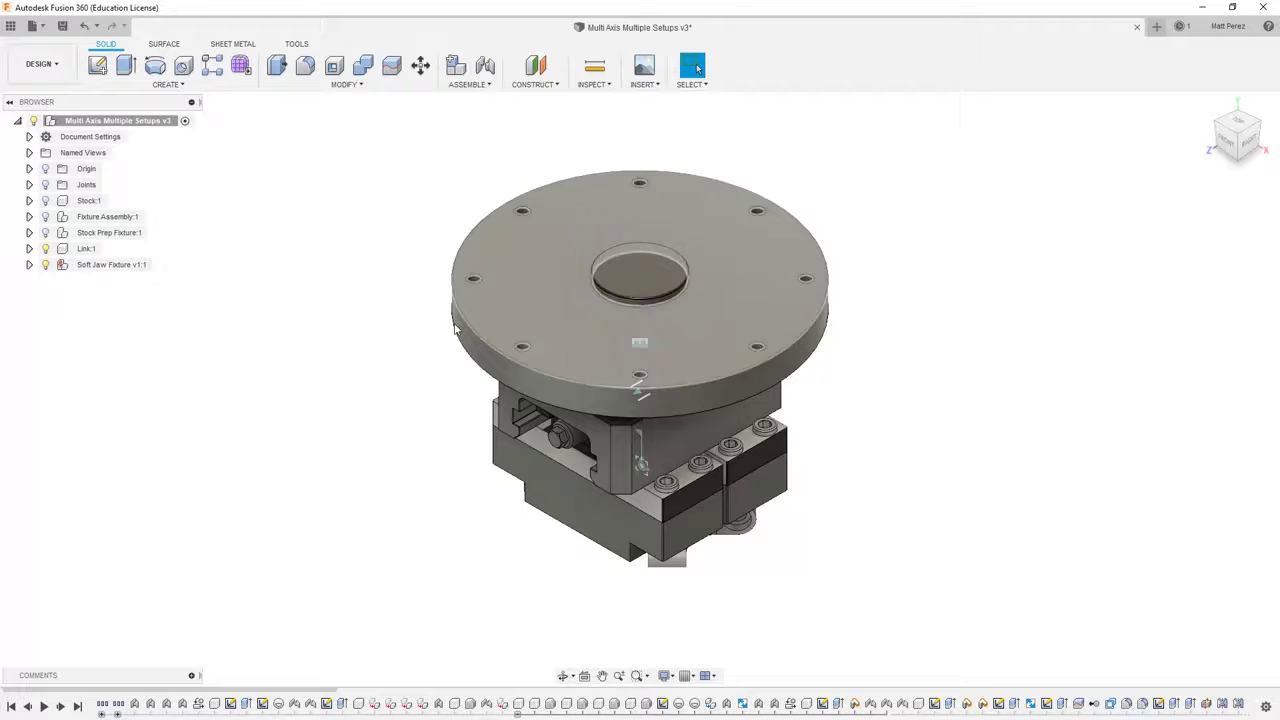
key(ctrl+s)
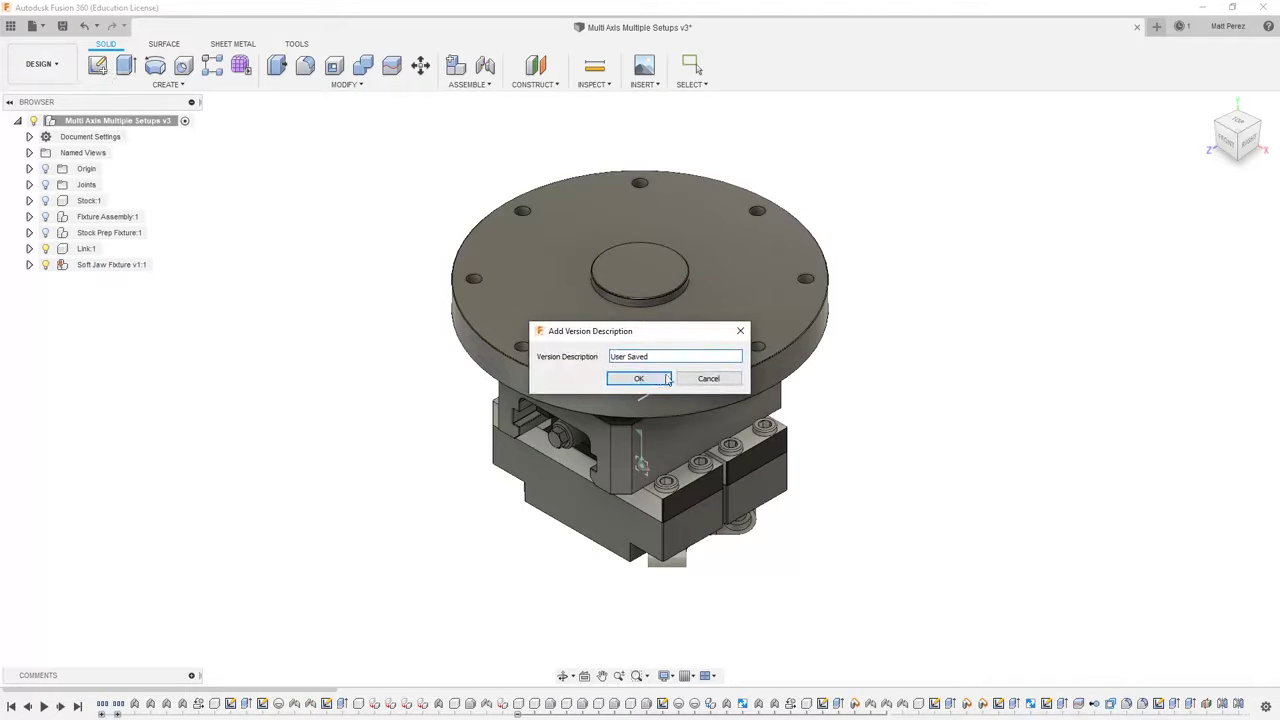
click(655, 378)
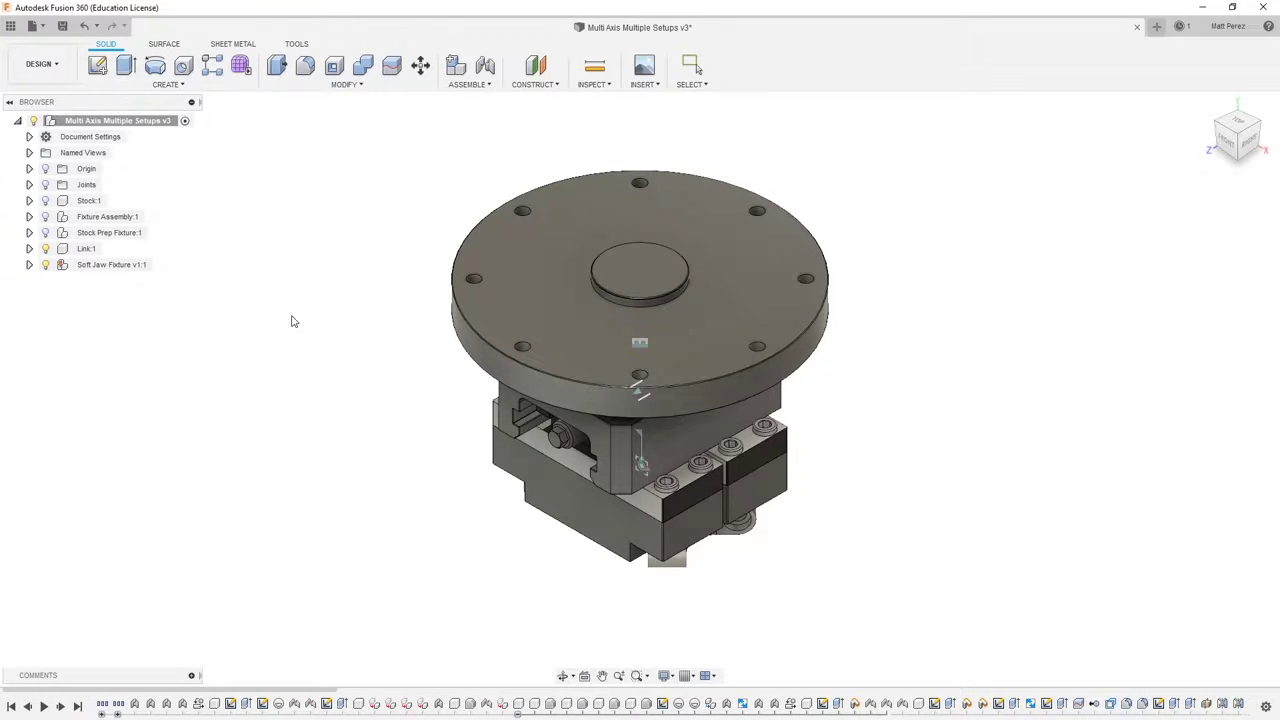